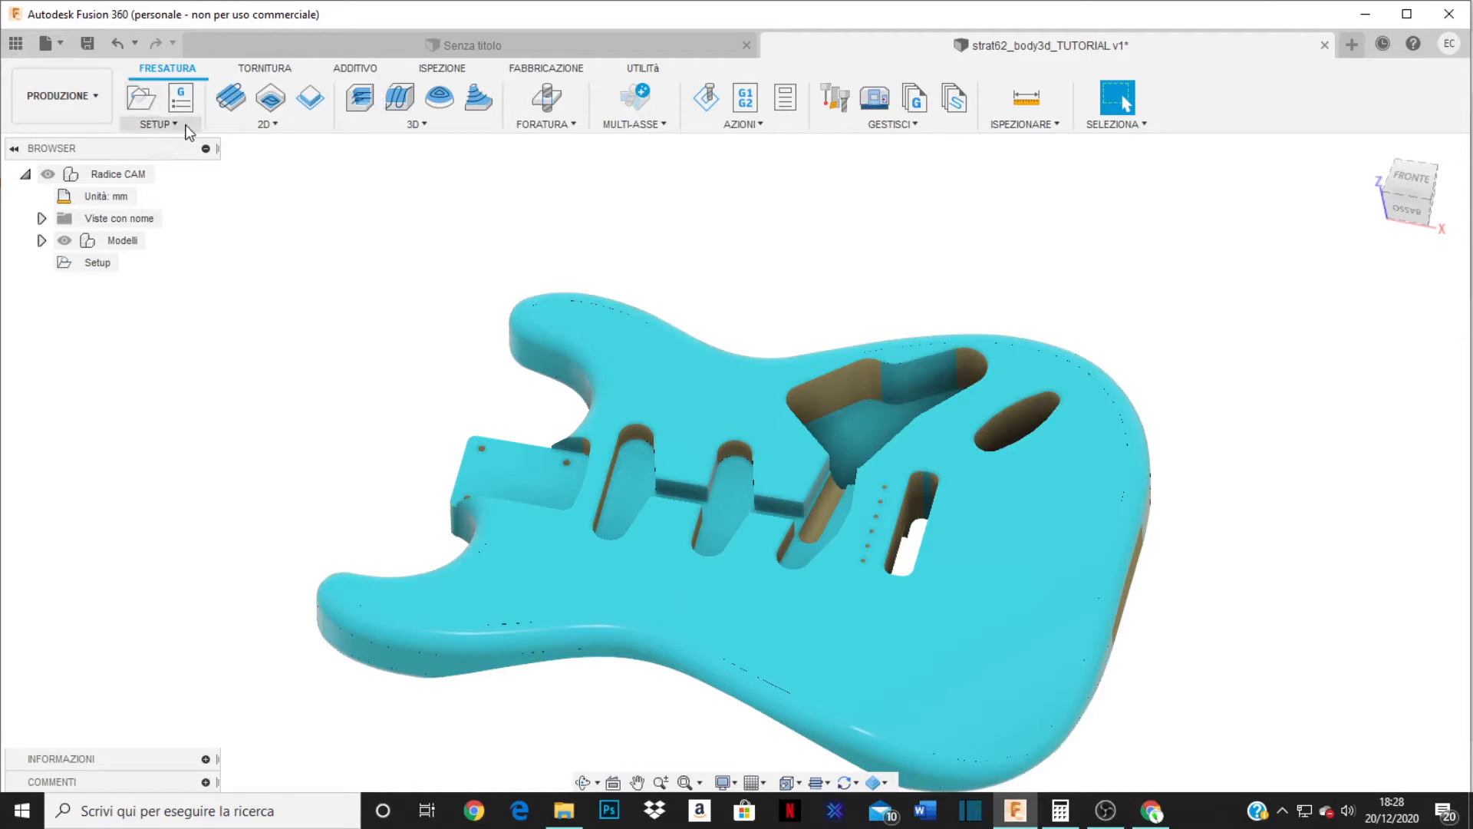
- Create a new milling setup for the guitar body
click(174, 123)
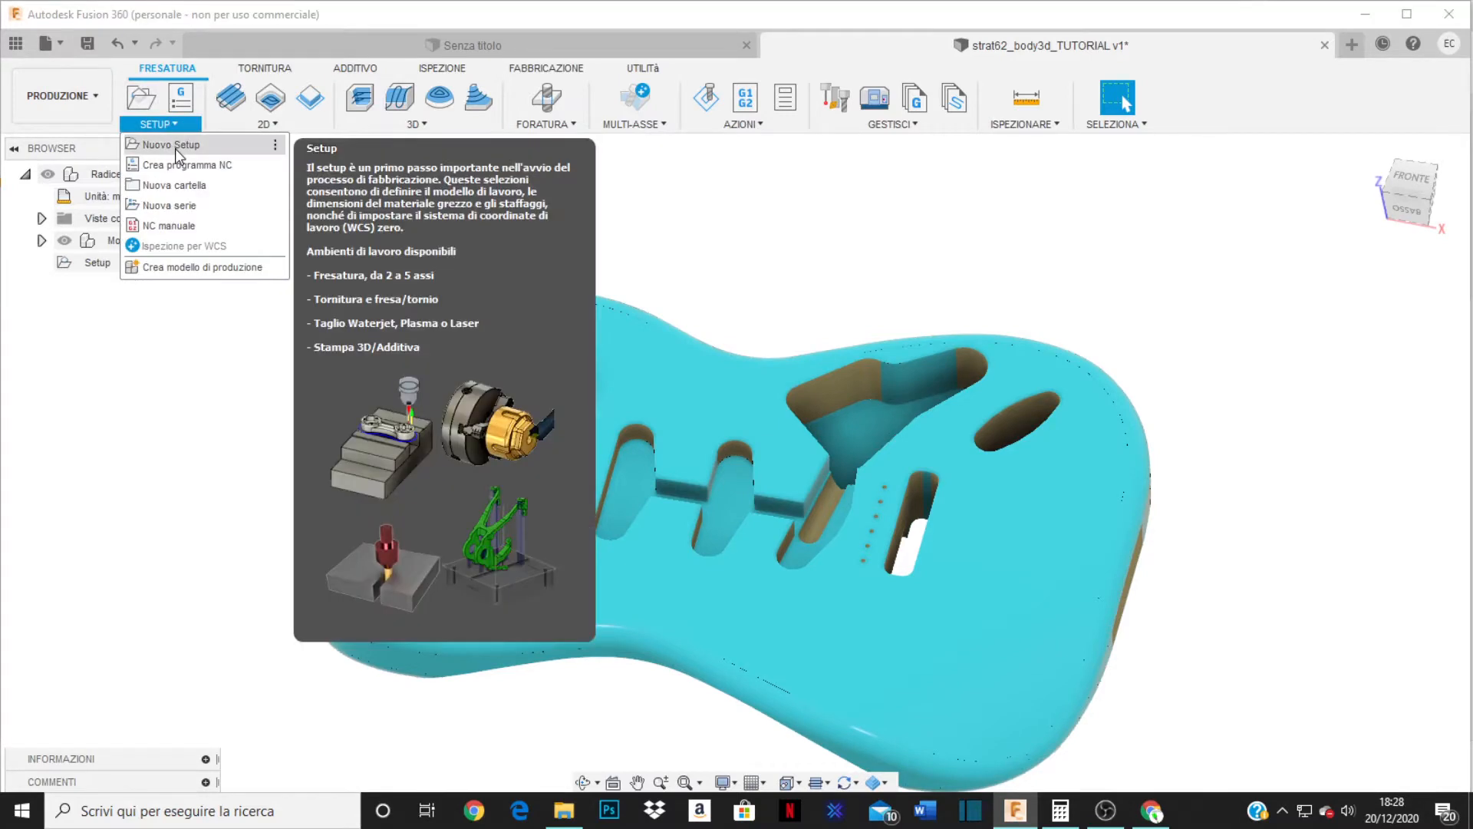
click(175, 146)
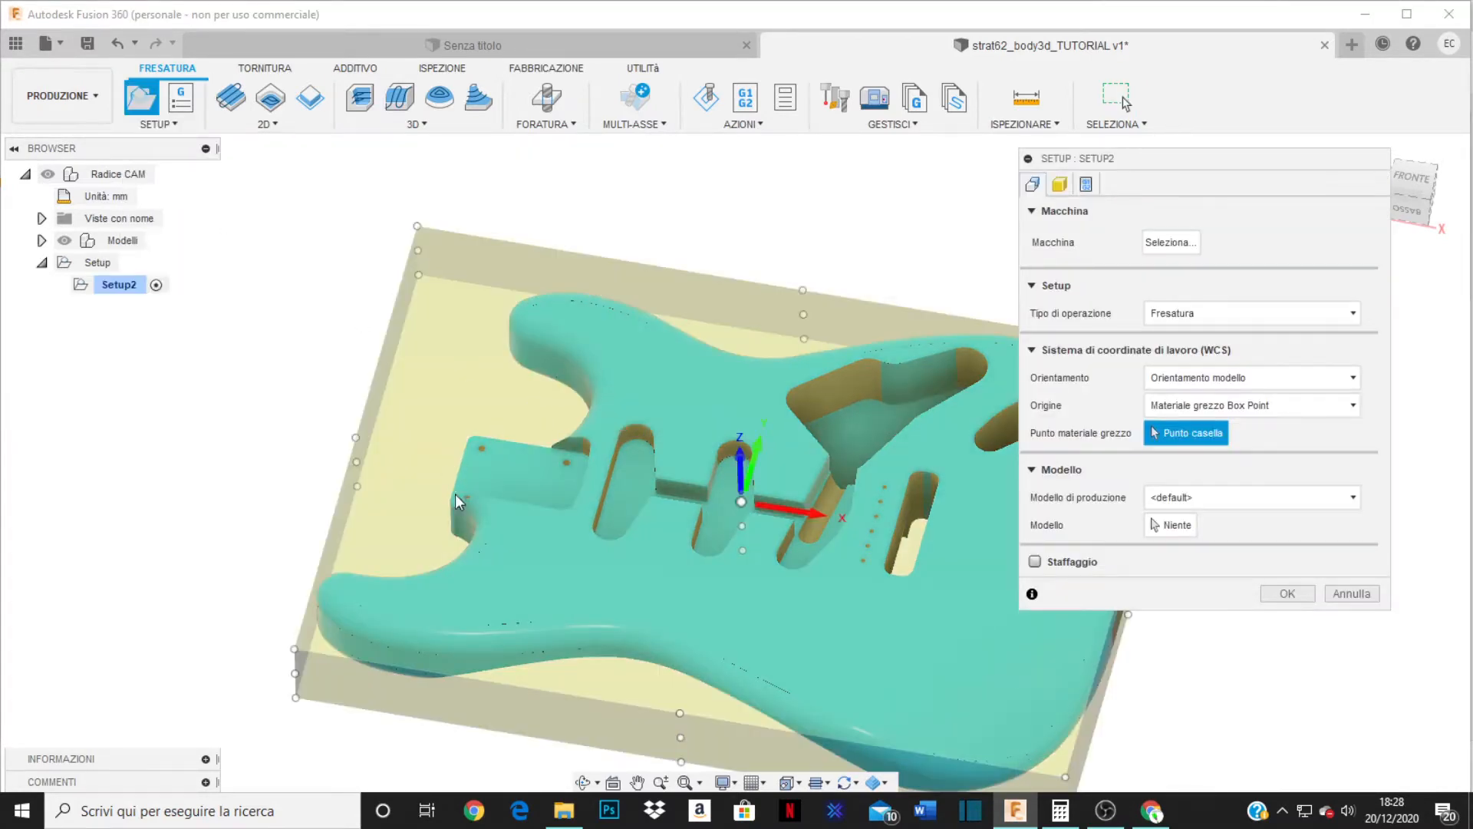
shift+middle_drag(642, 515, 663, 453)
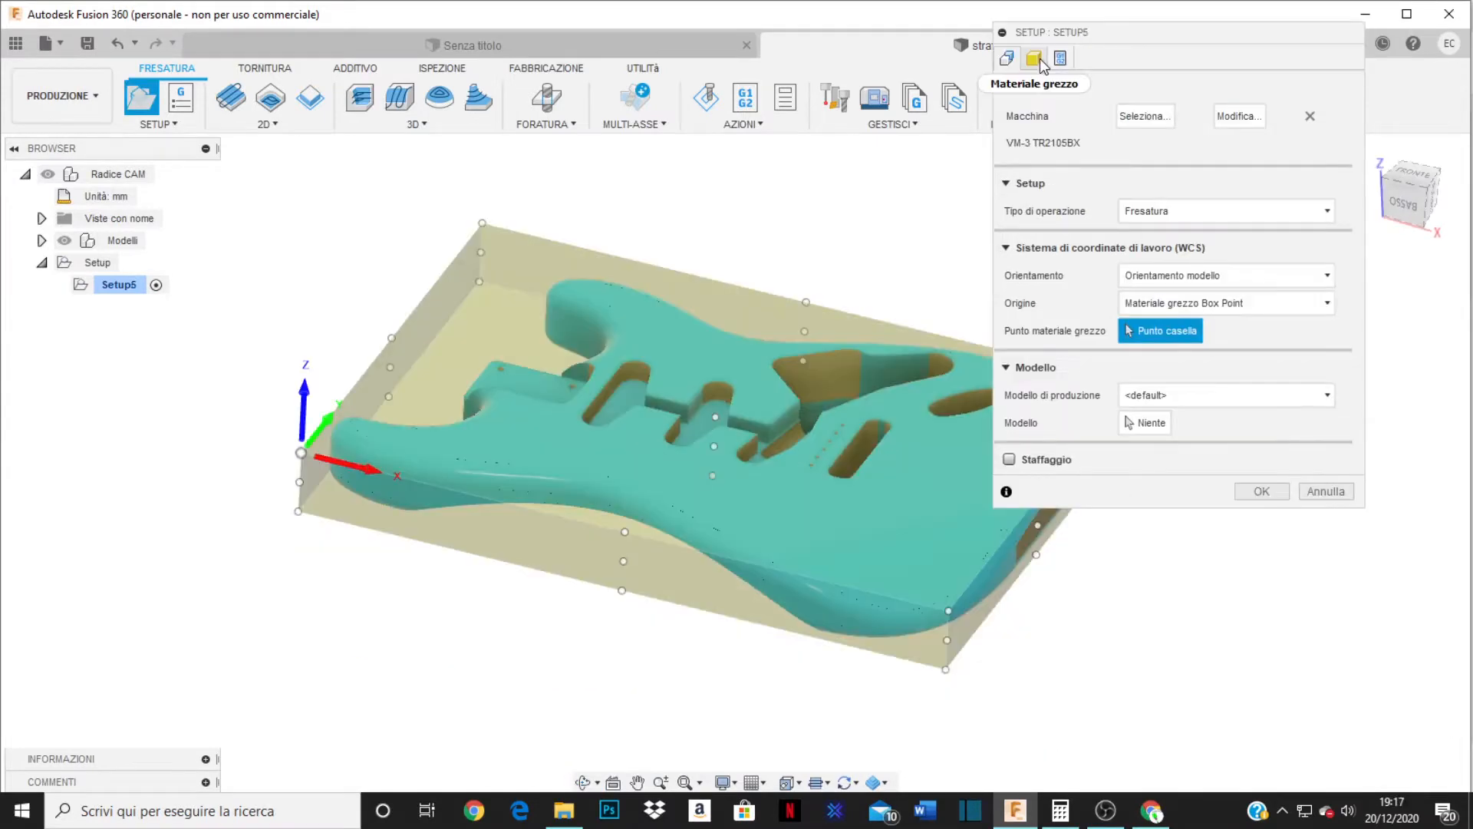
- Set the side offset of the setup's raw stock box to 10 mm
click(1034, 58)
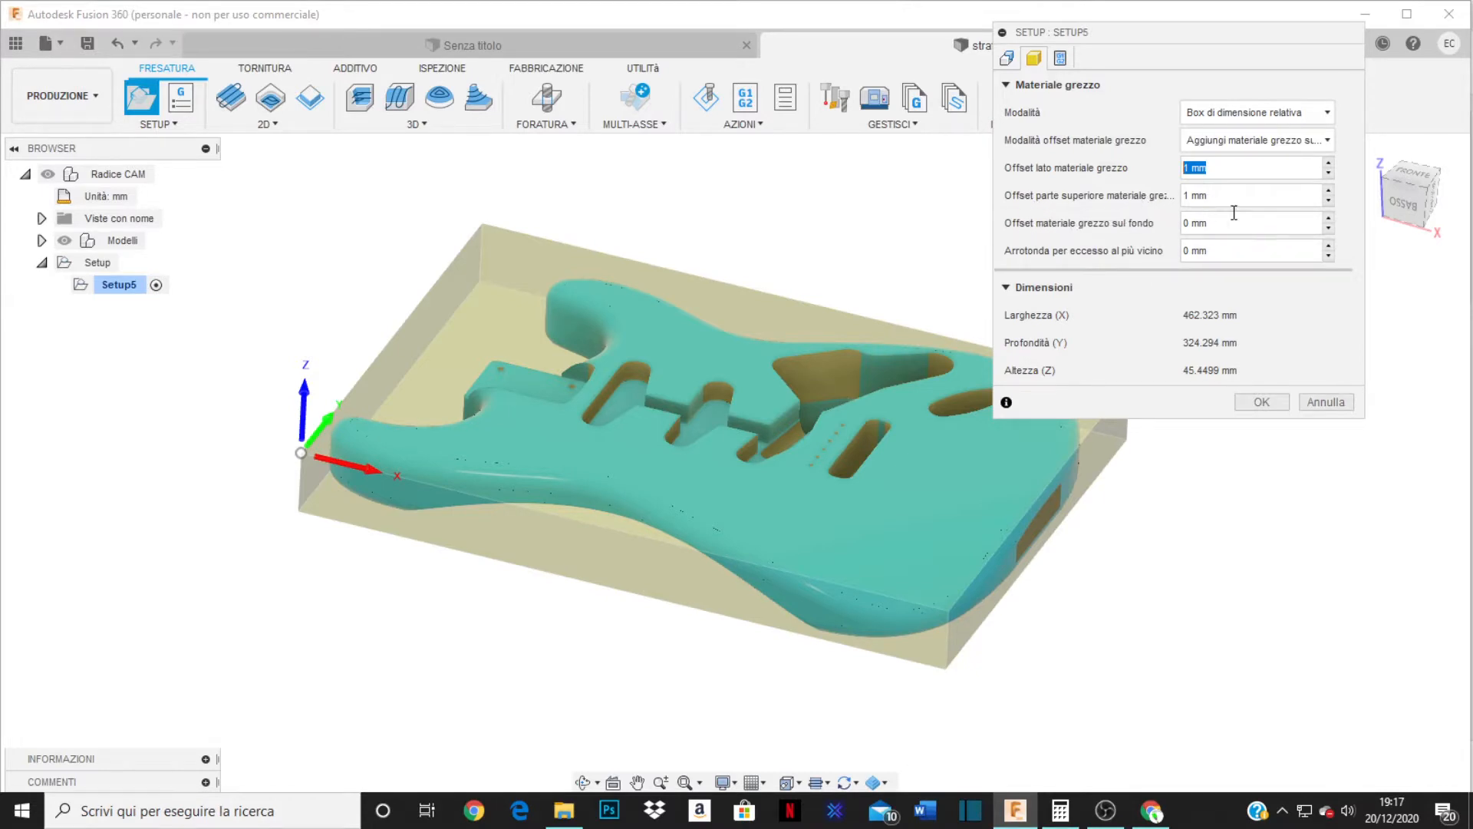
shift+middle_drag(886, 407, 905, 359)
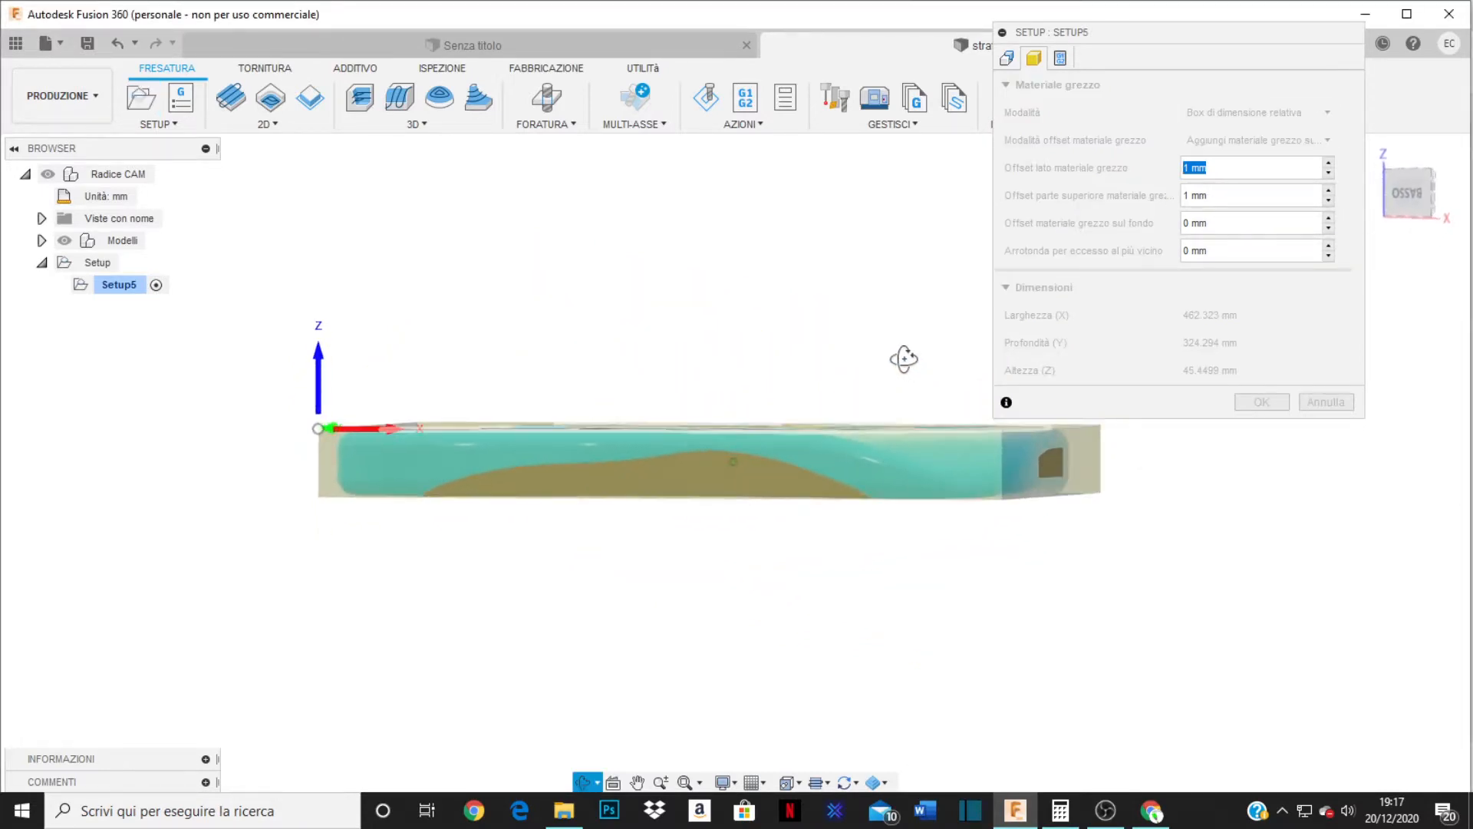
scroll(852, 392, down, 1)
scroll(344, 453, up, 8)
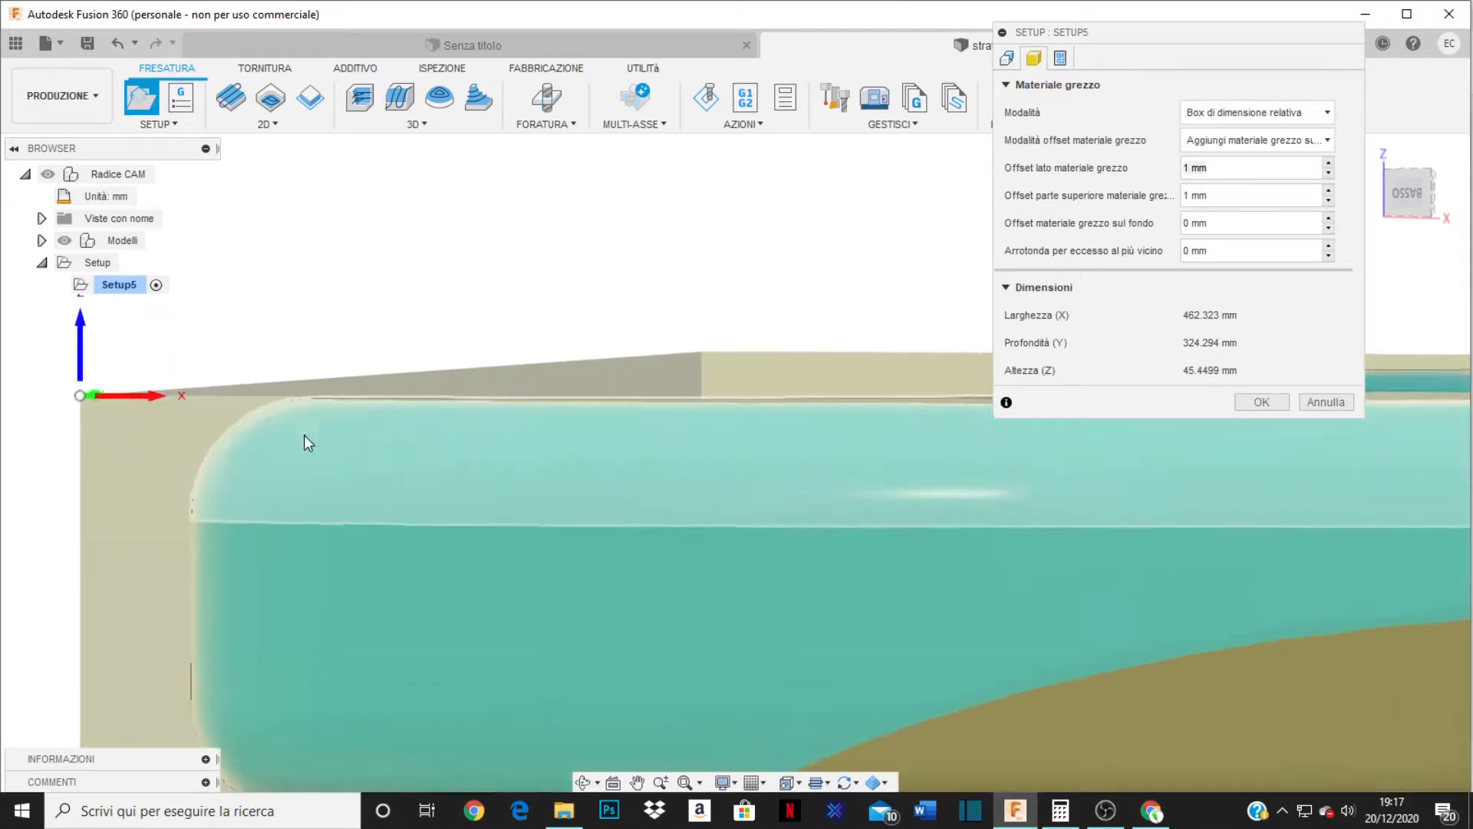
shift+middle_drag(463, 420, 641, 395)
scroll(444, 429, down, 3)
scroll(473, 418, down, 2)
click(1262, 167)
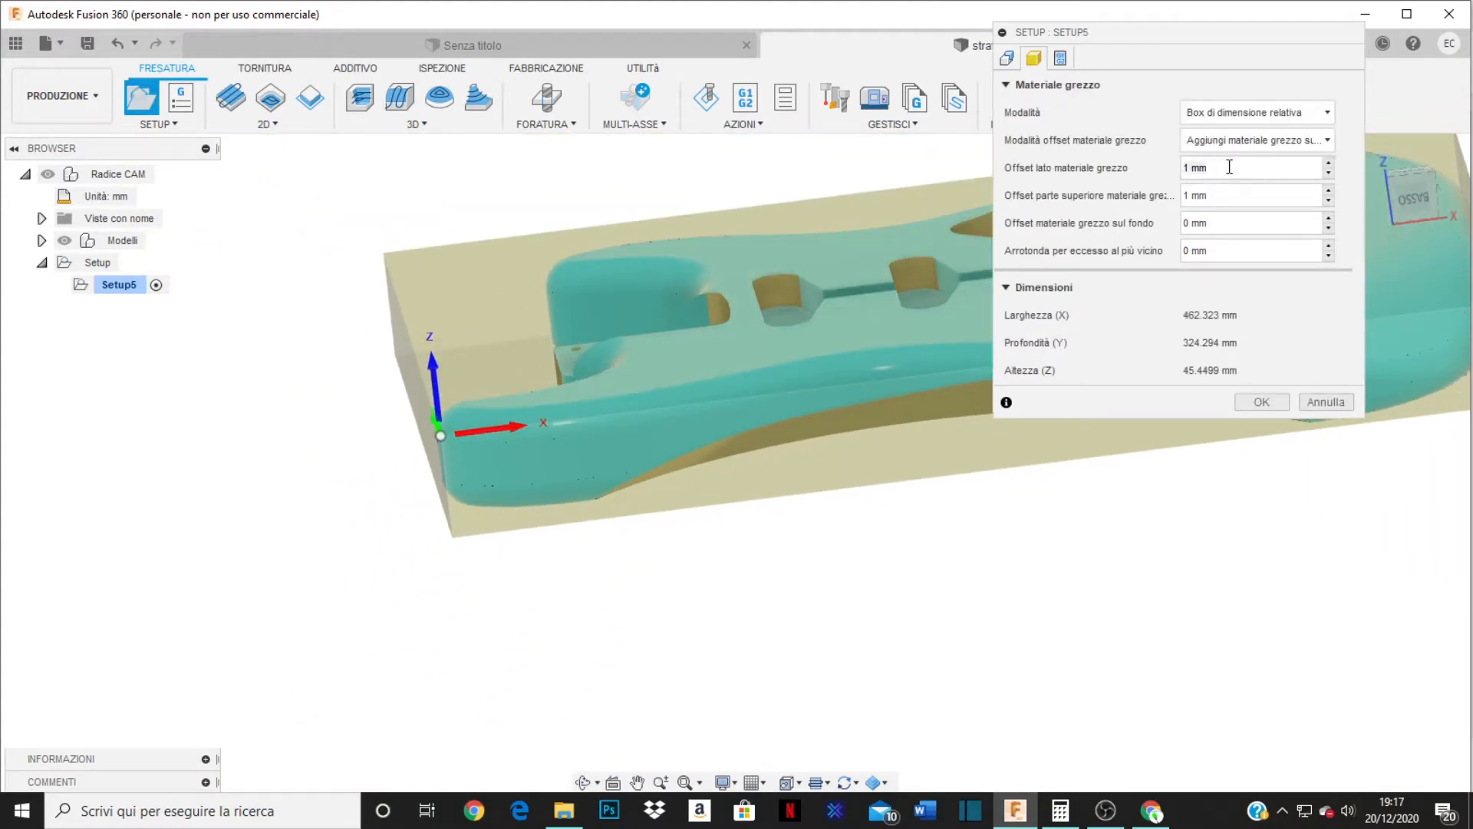
click(1328, 163)
click(1328, 164)
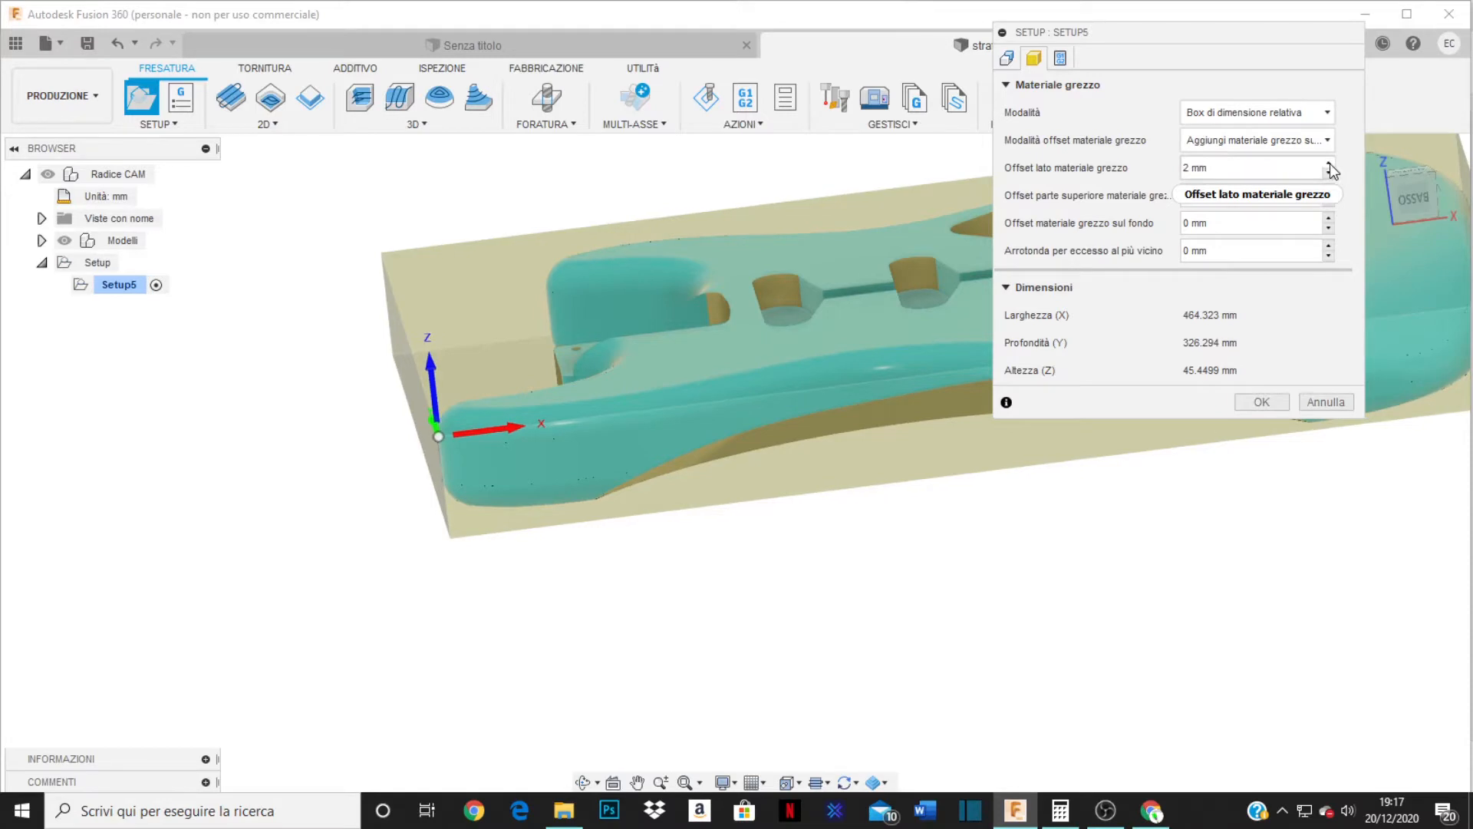
click(1328, 164)
click(1328, 165)
click(1329, 165)
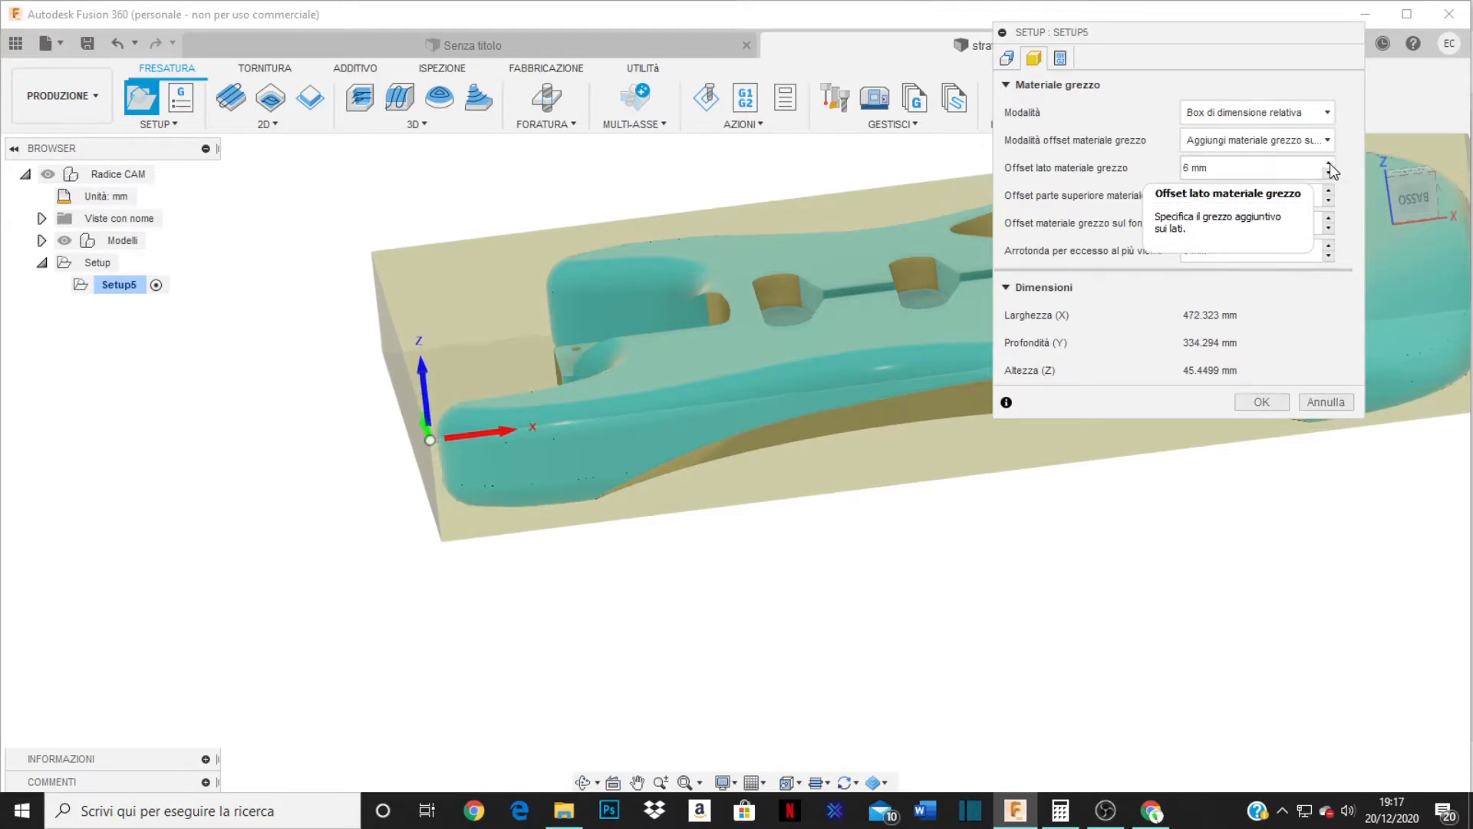
click(1328, 165)
click(1328, 164)
click(1328, 164)
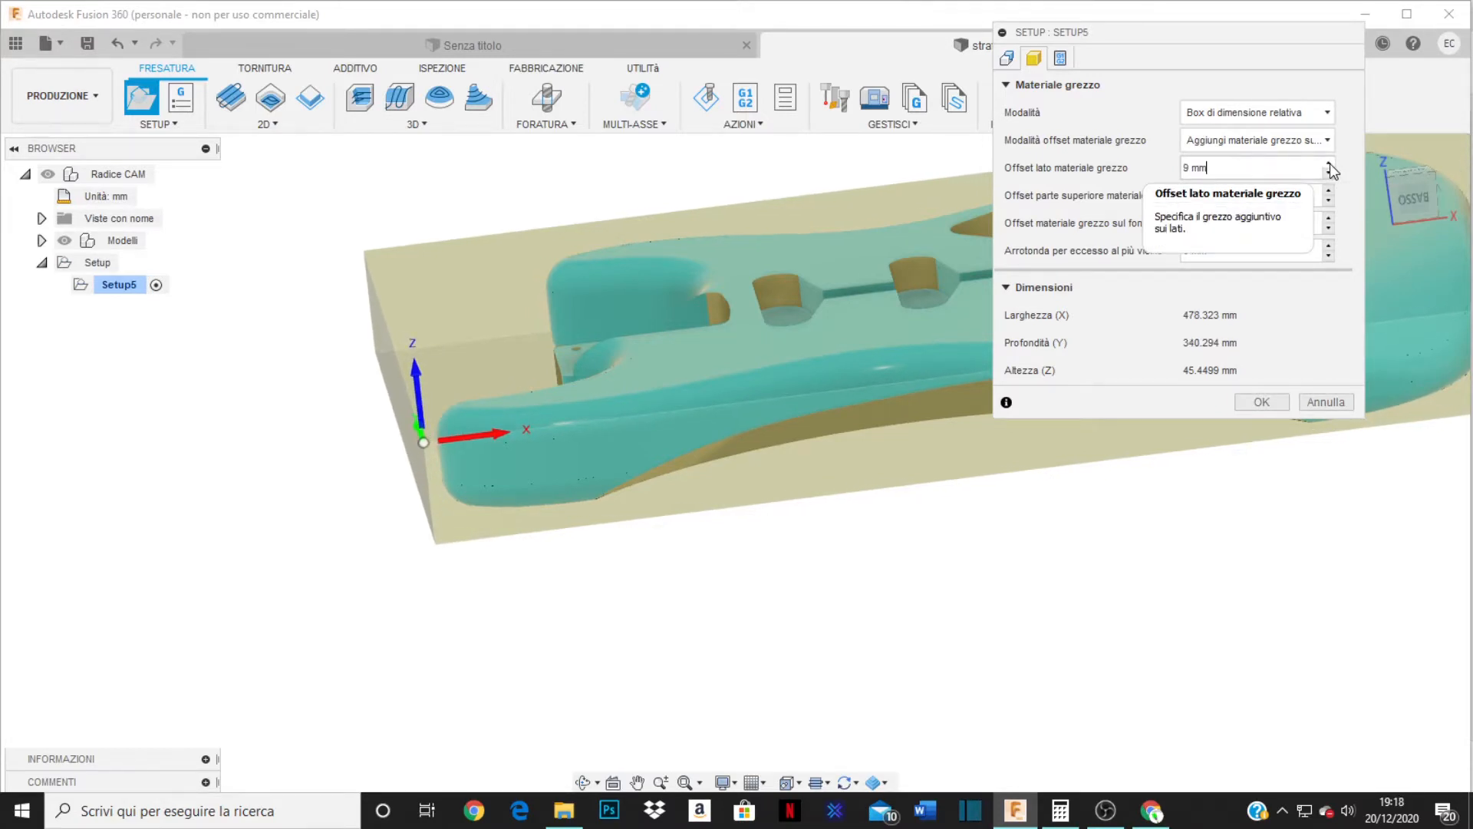
click(1328, 164)
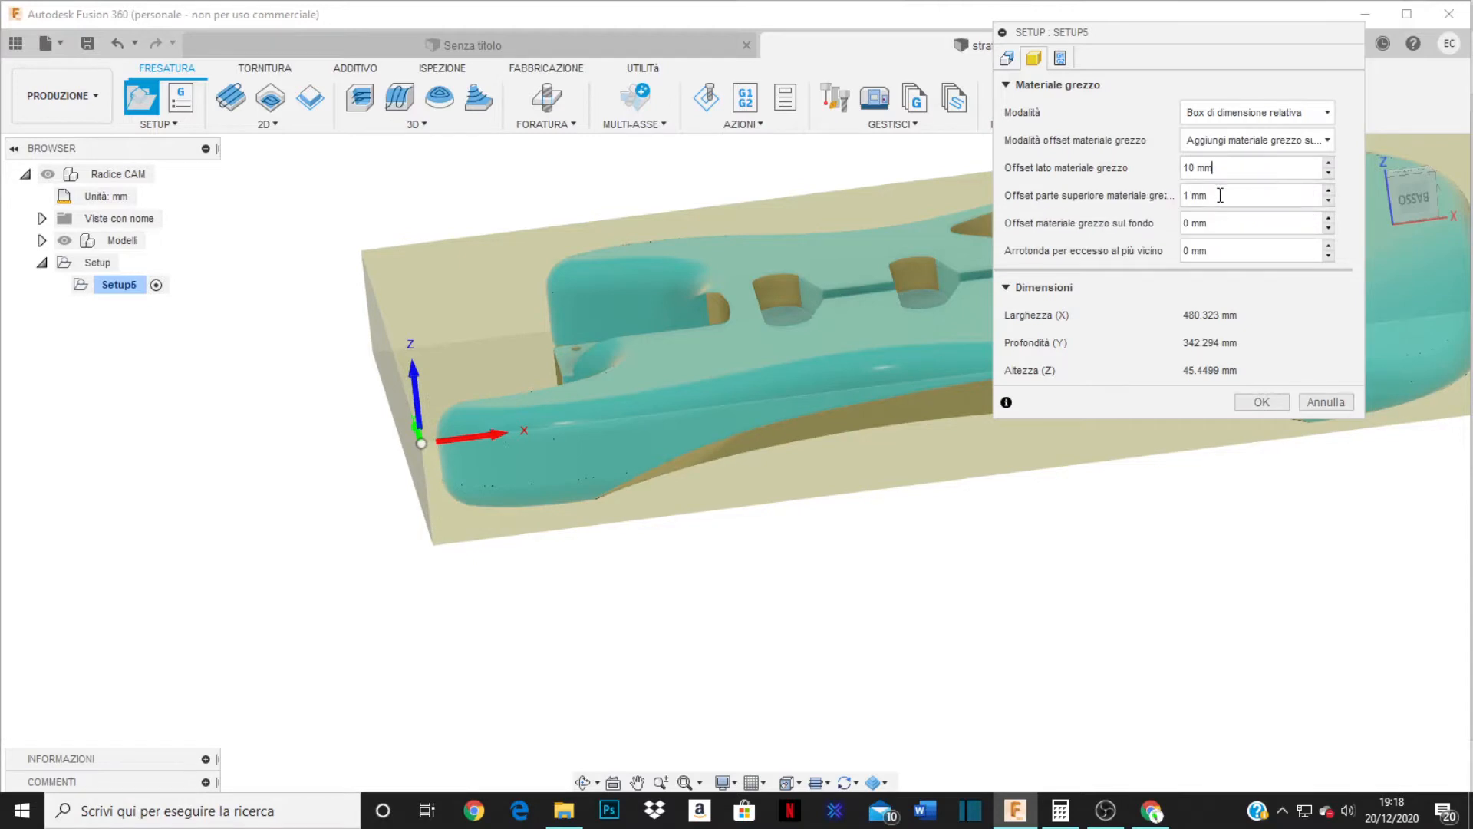
- Set the raw stock's top offset to 0 mm and its bottom offset to 5 mm
click(1329, 202)
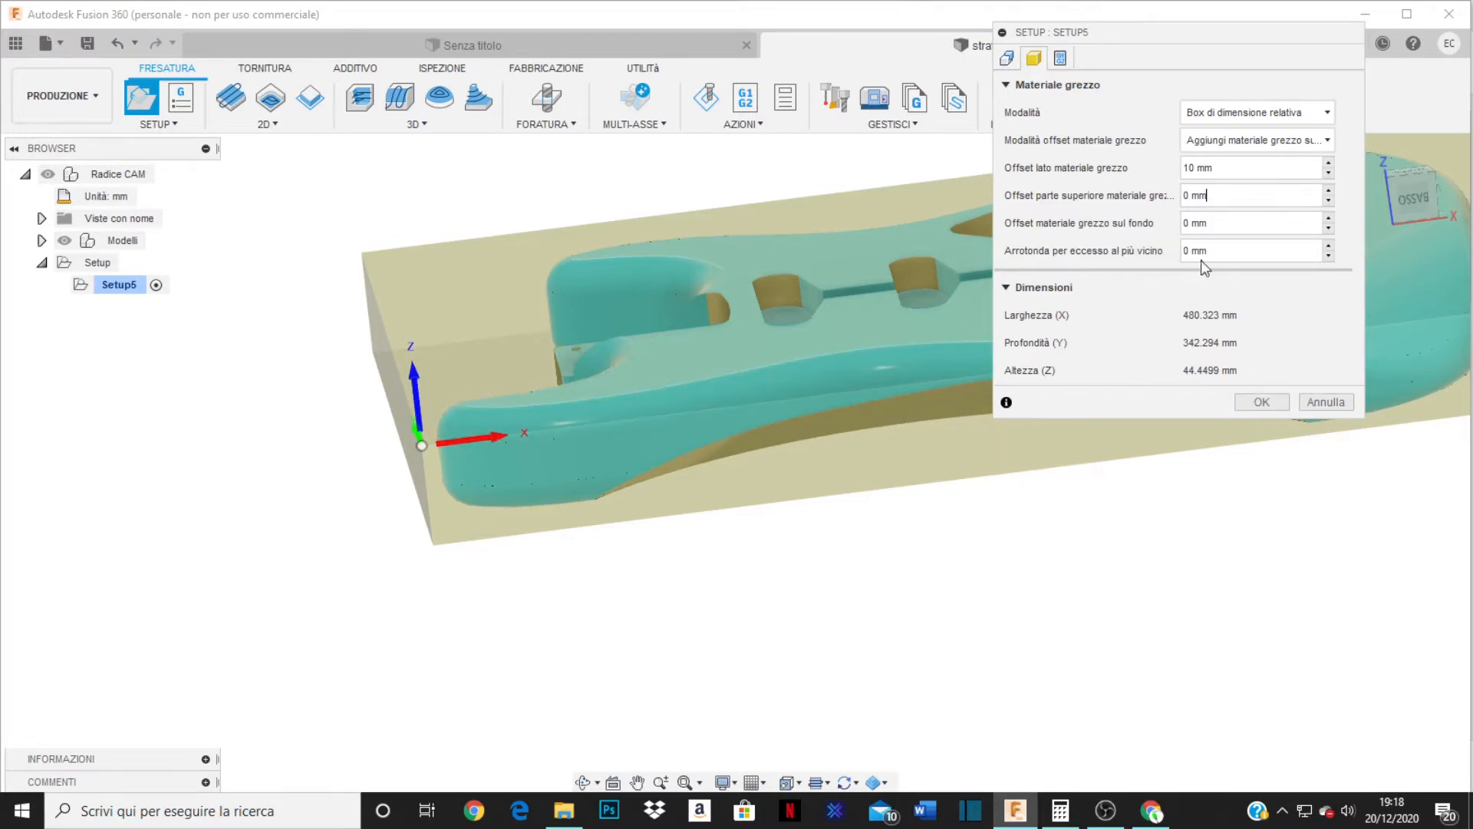
click(1328, 228)
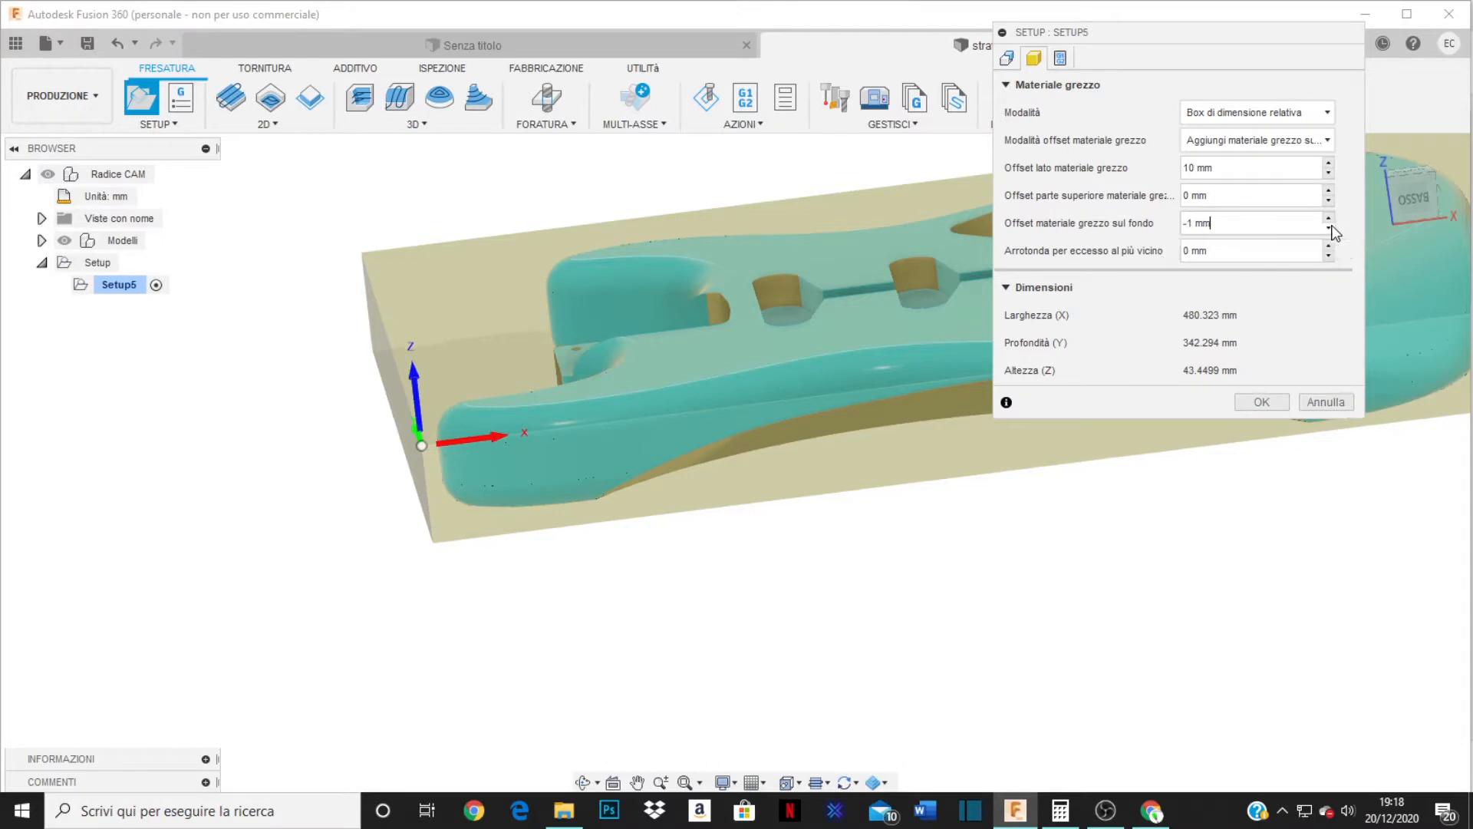
click(1328, 219)
click(1328, 219)
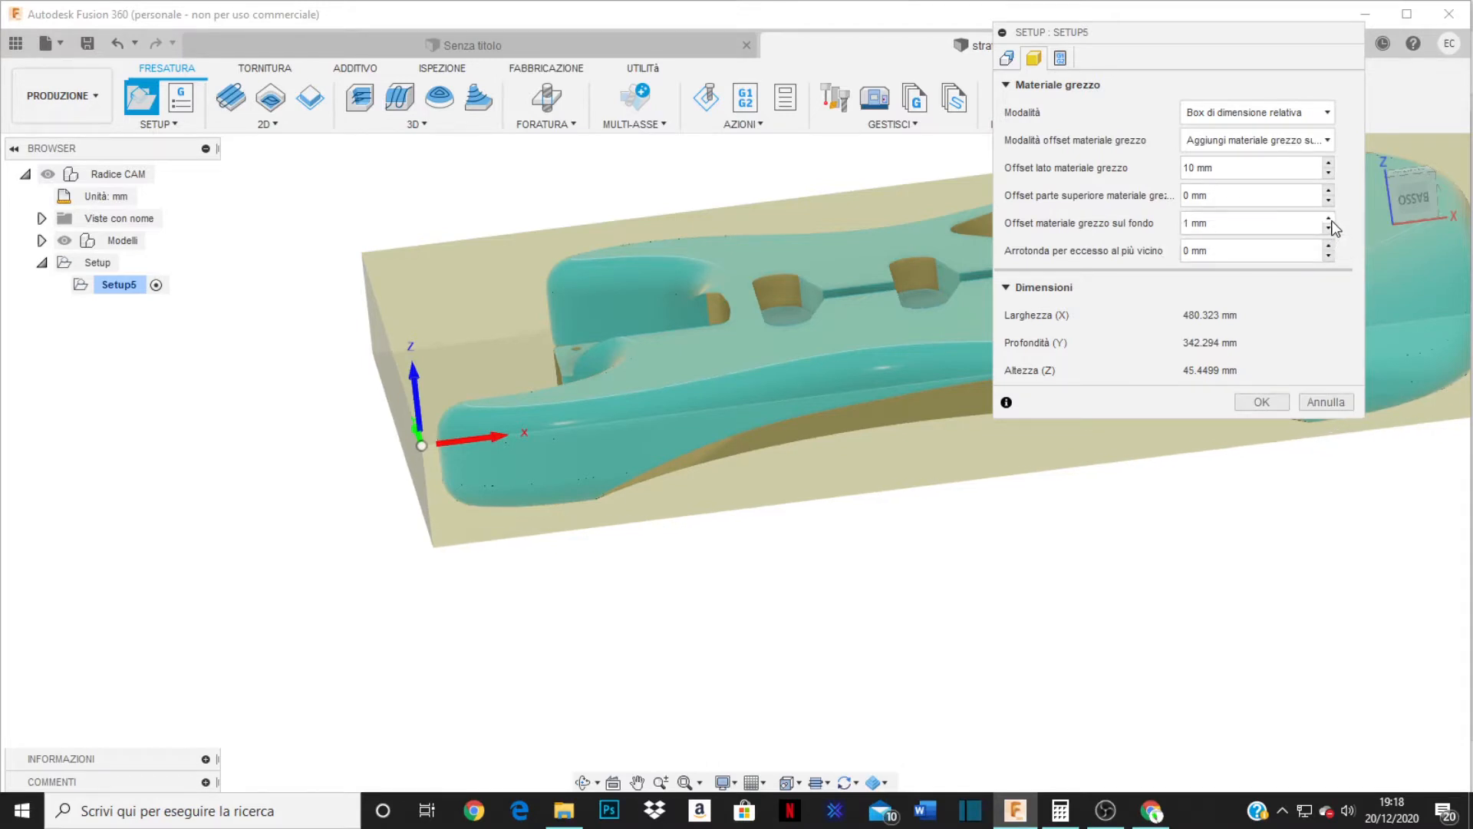
click(1329, 219)
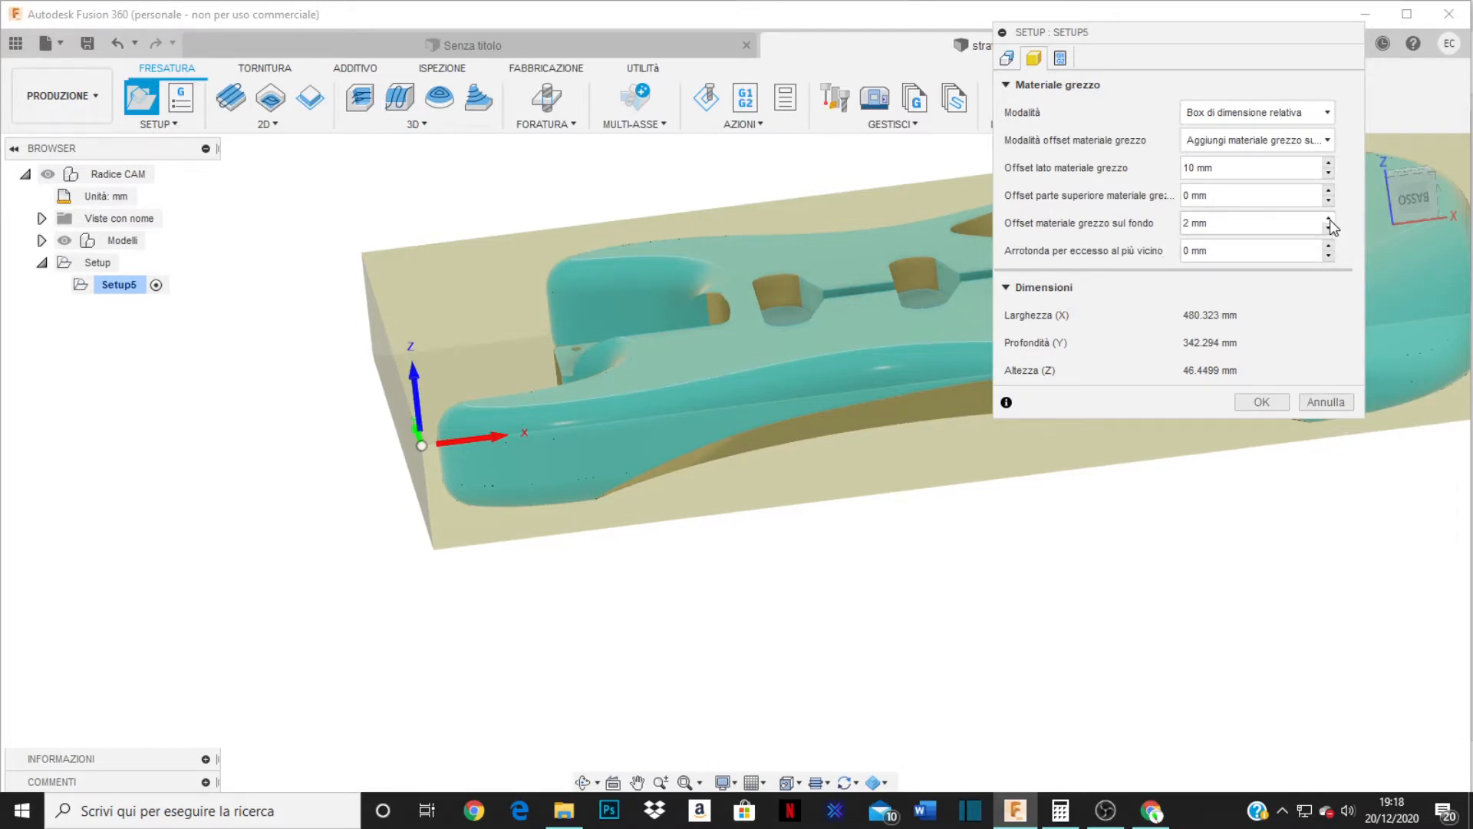
click(1328, 218)
click(1329, 218)
click(1328, 219)
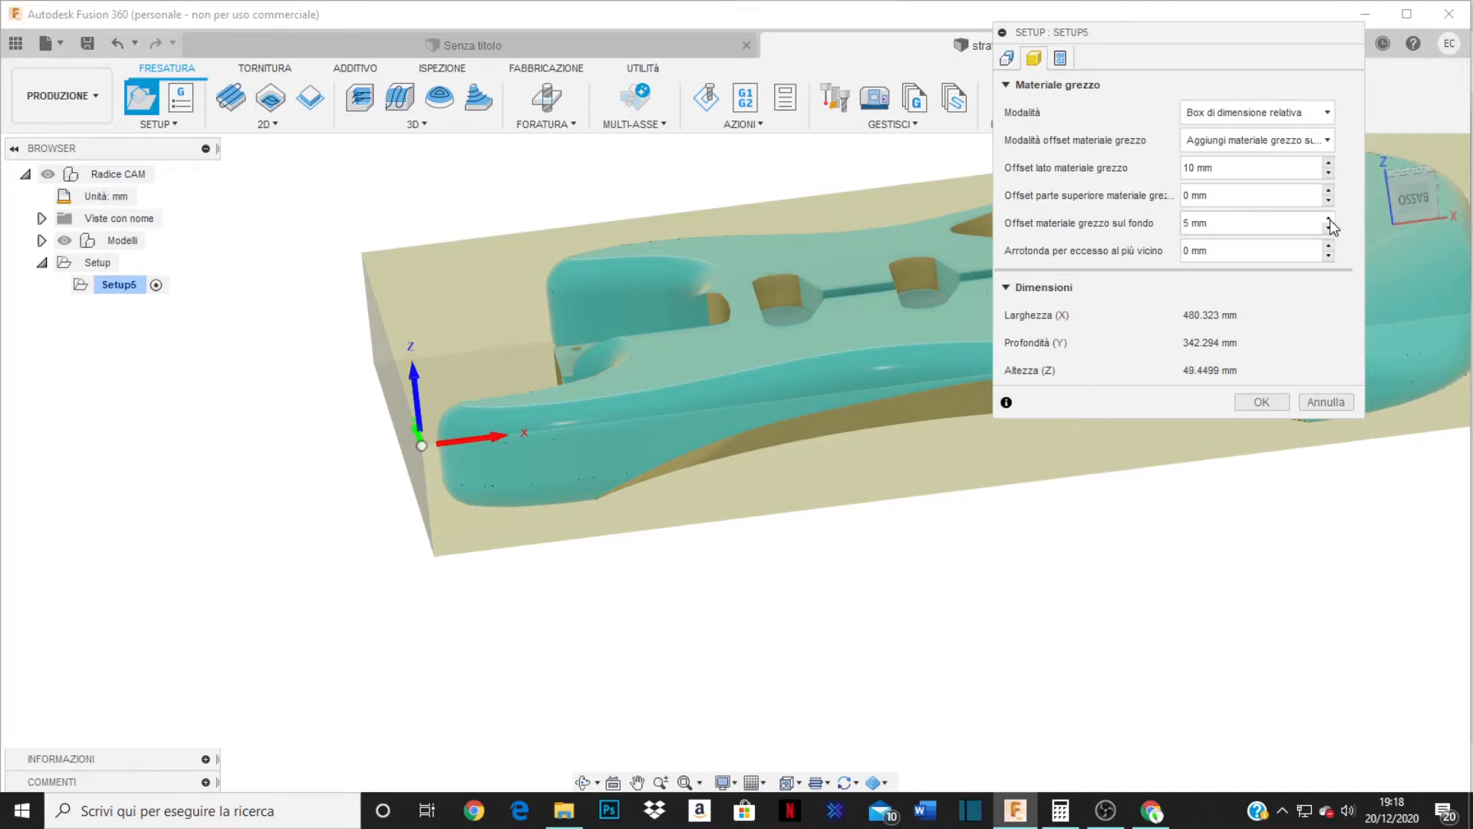
- Assign the complete guitar body component as the setup's model and finish the setup
click(1262, 403)
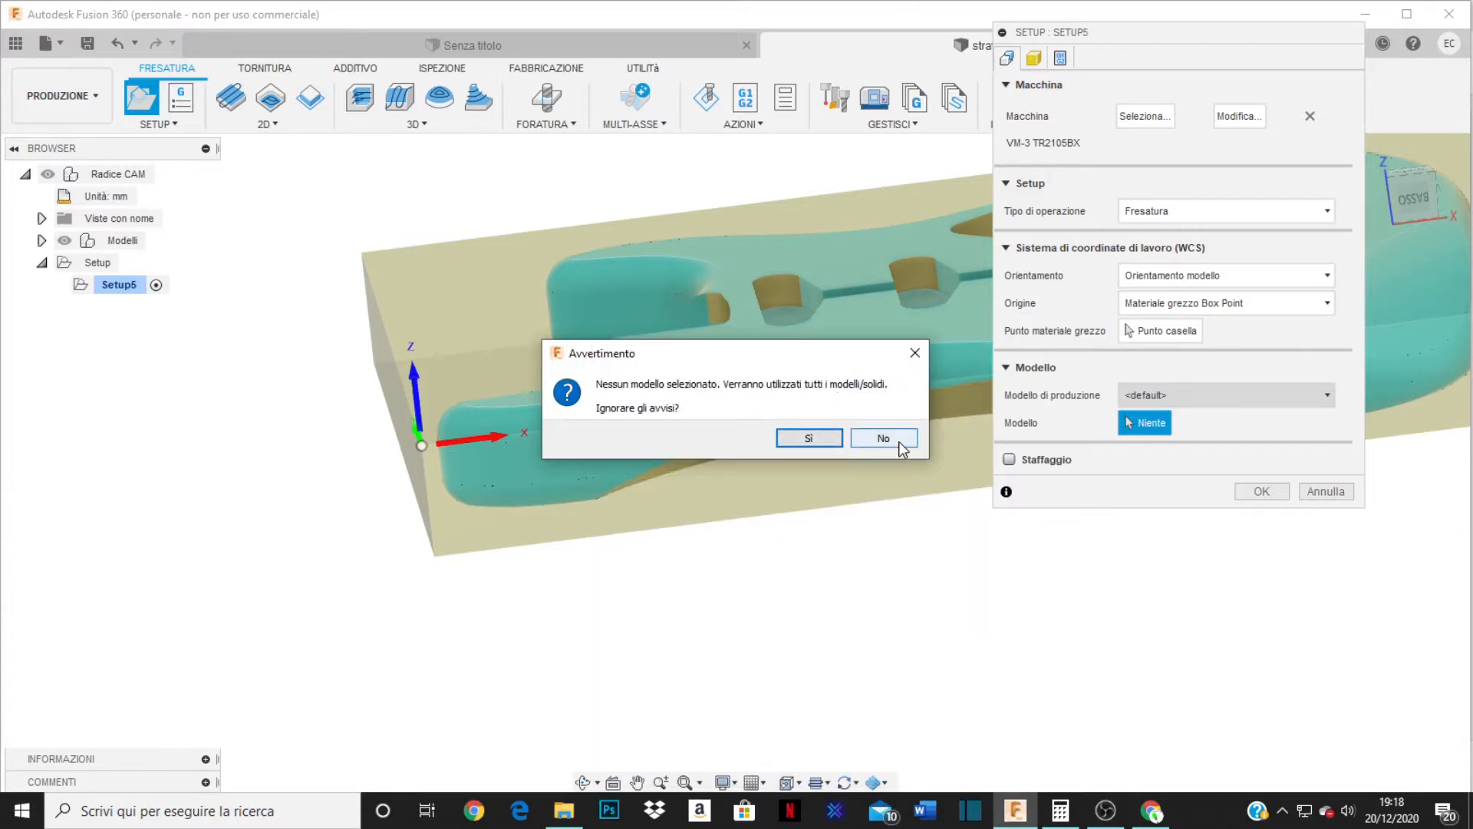
click(894, 440)
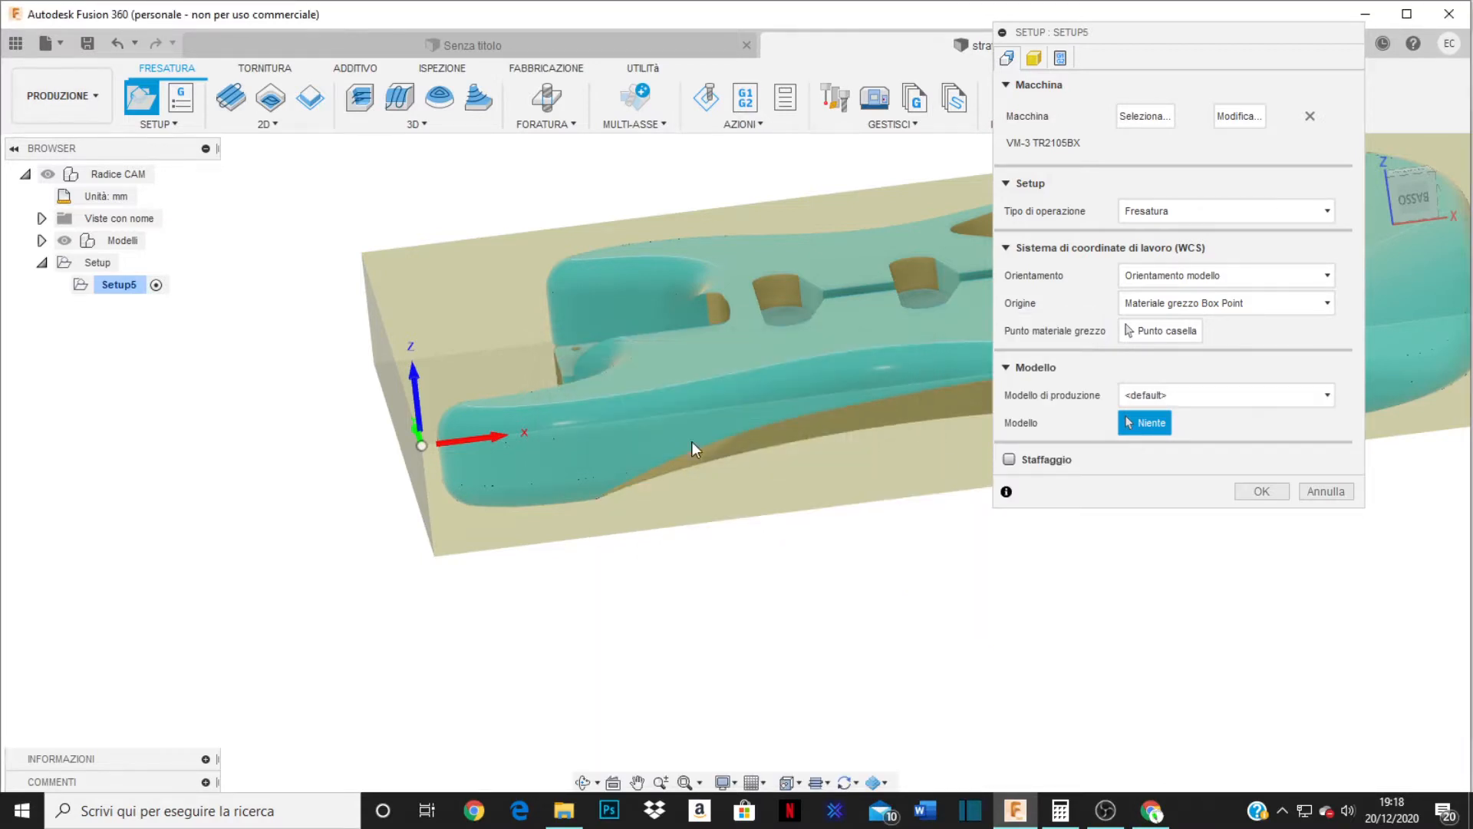
click(121, 241)
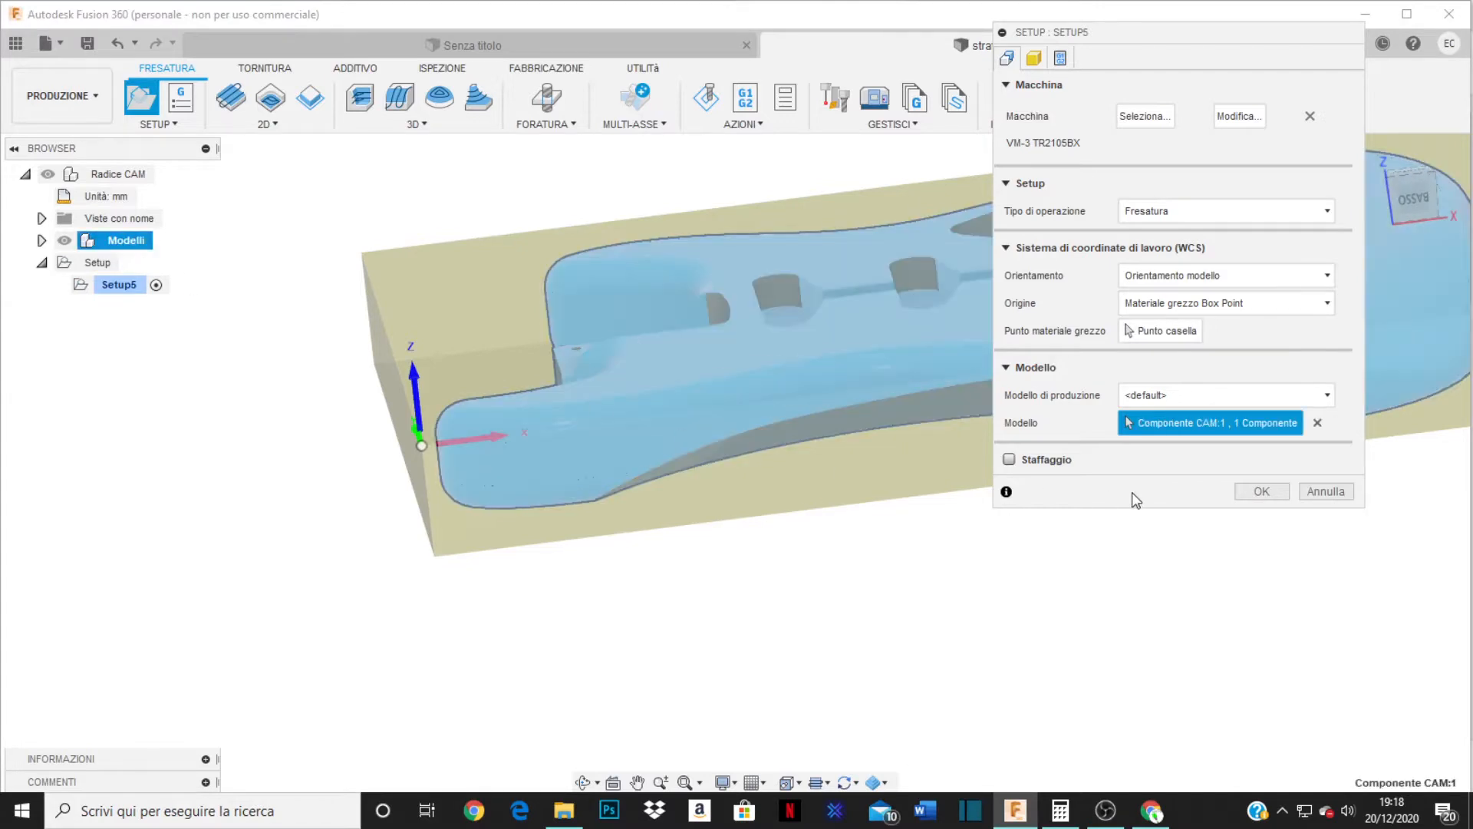
click(1262, 491)
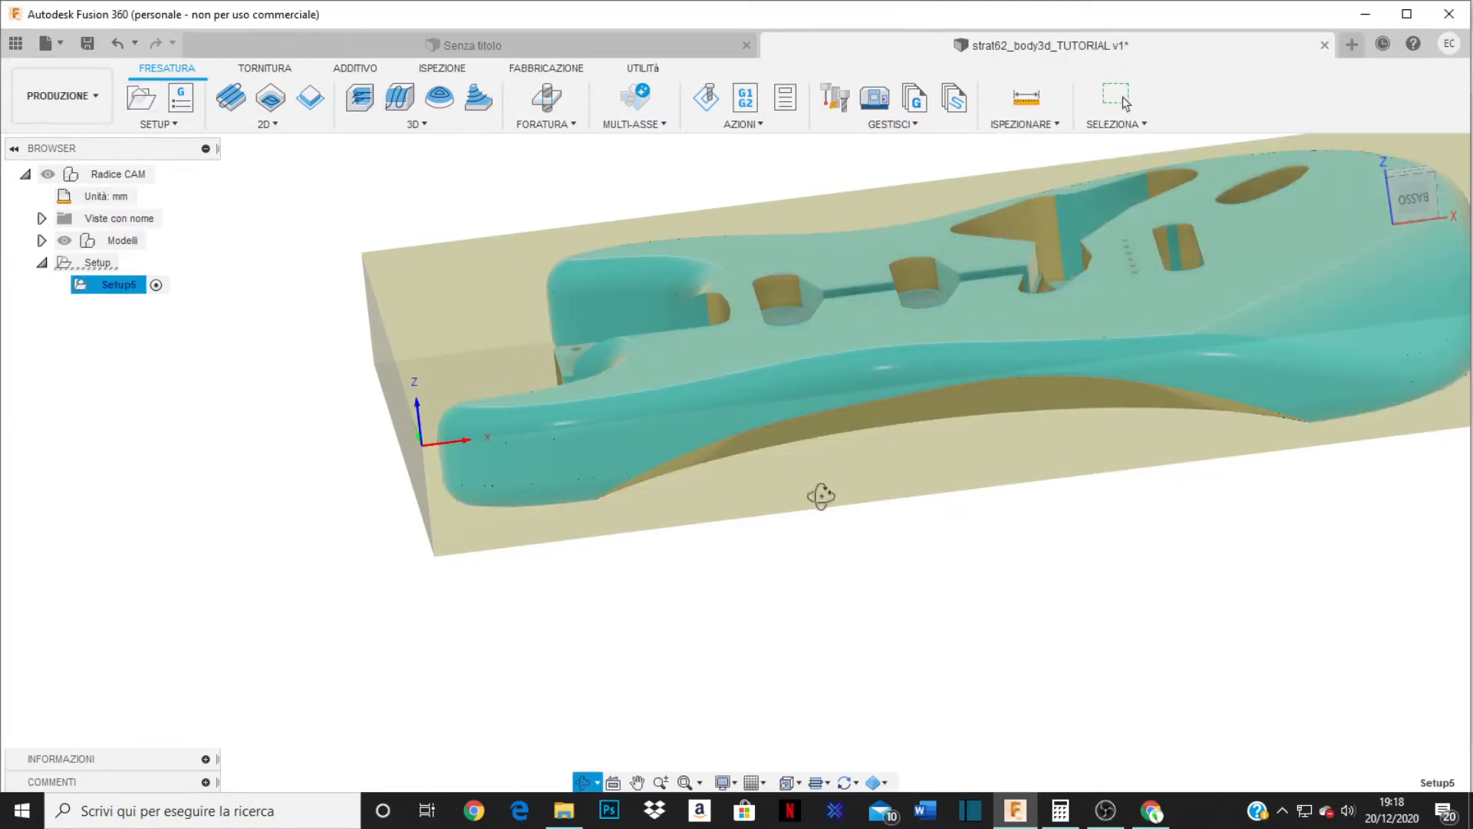
- Create a 2D Face operation with tool #2, the 10 mm flat end mill, using the default stock contour
shift+middle_drag(816, 493, 729, 496)
scroll(729, 495, down, 4)
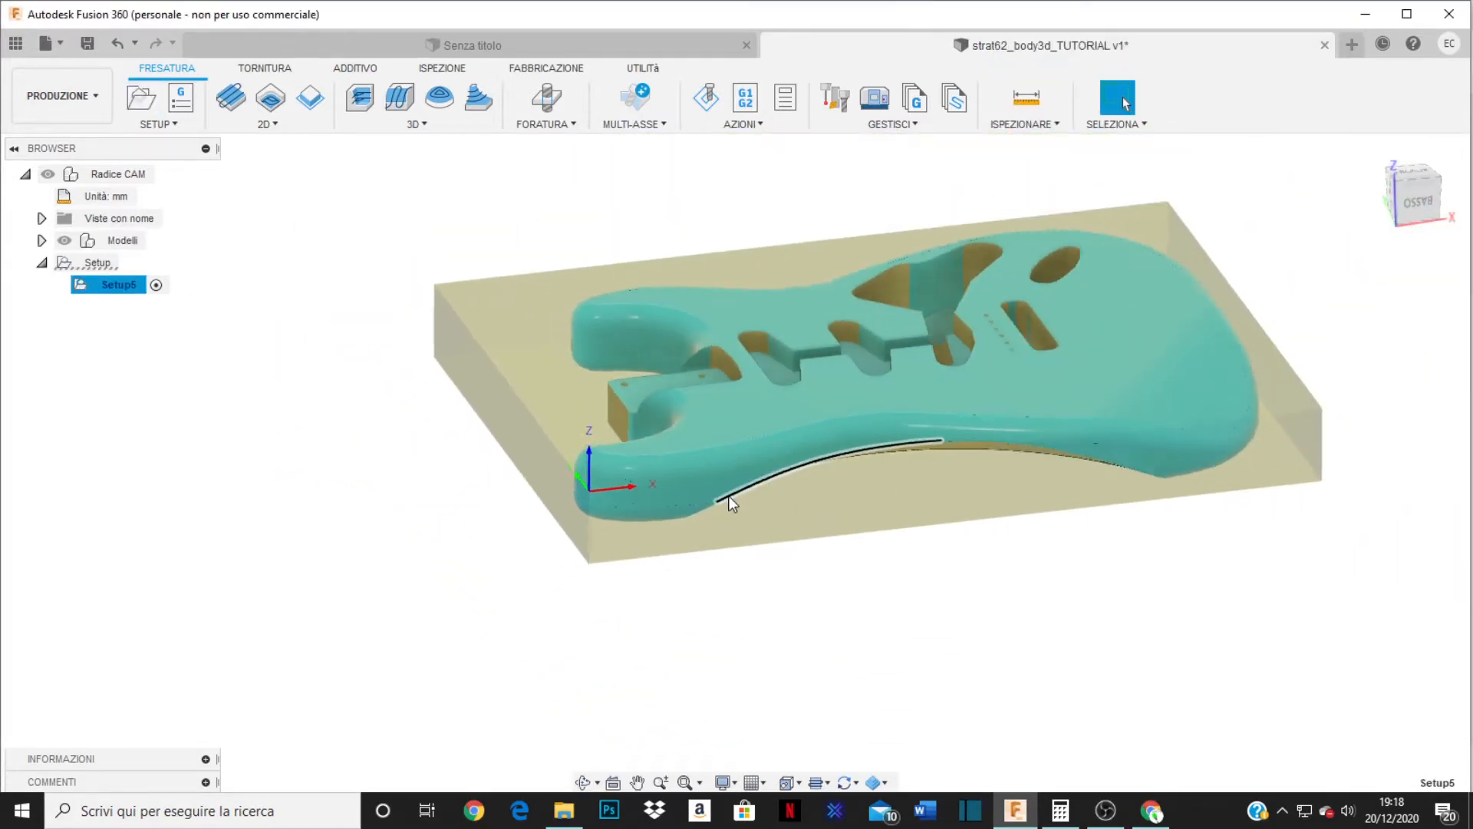
scroll(1076, 353, up, 1)
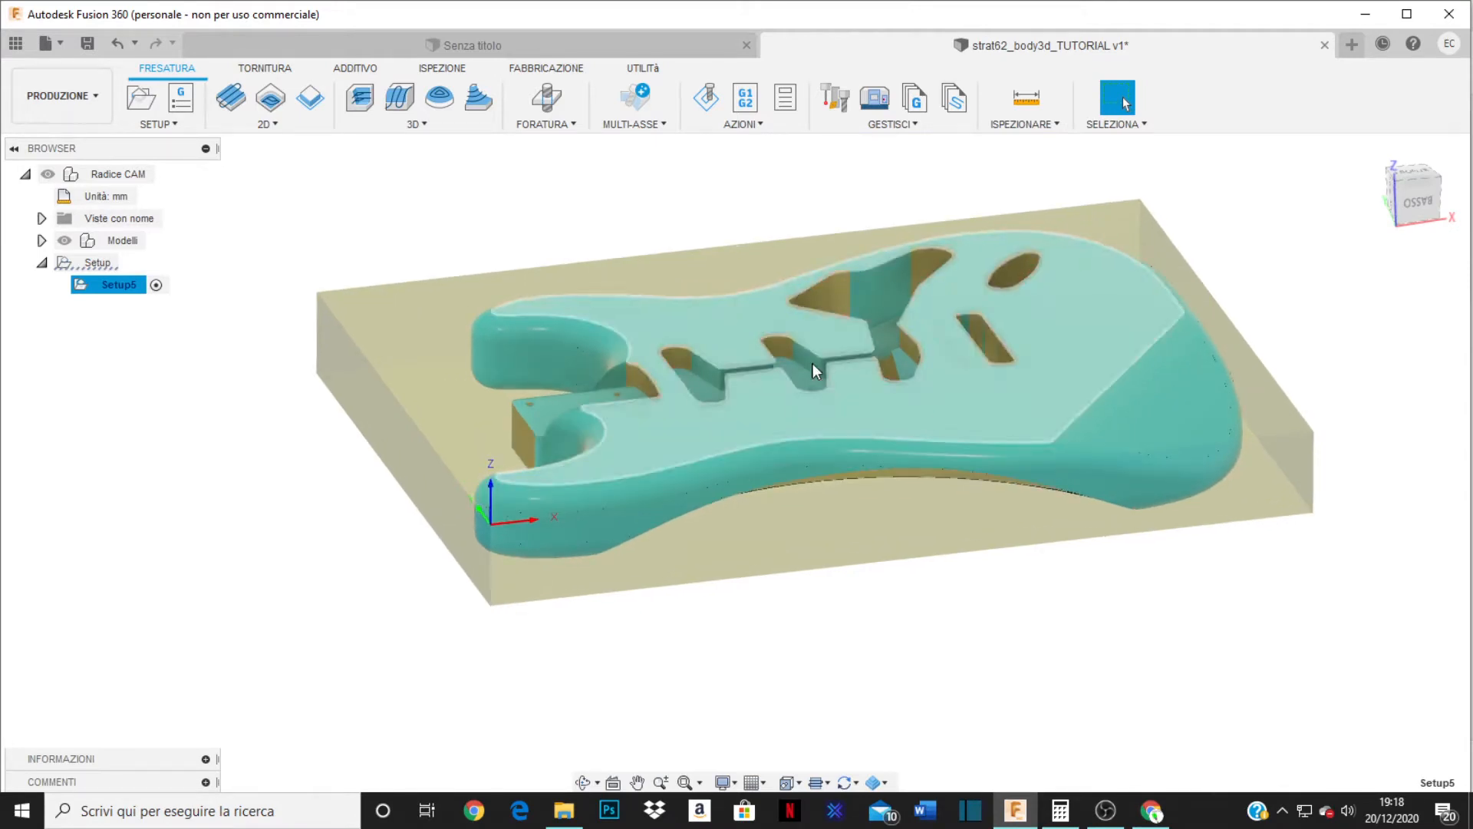
click(267, 123)
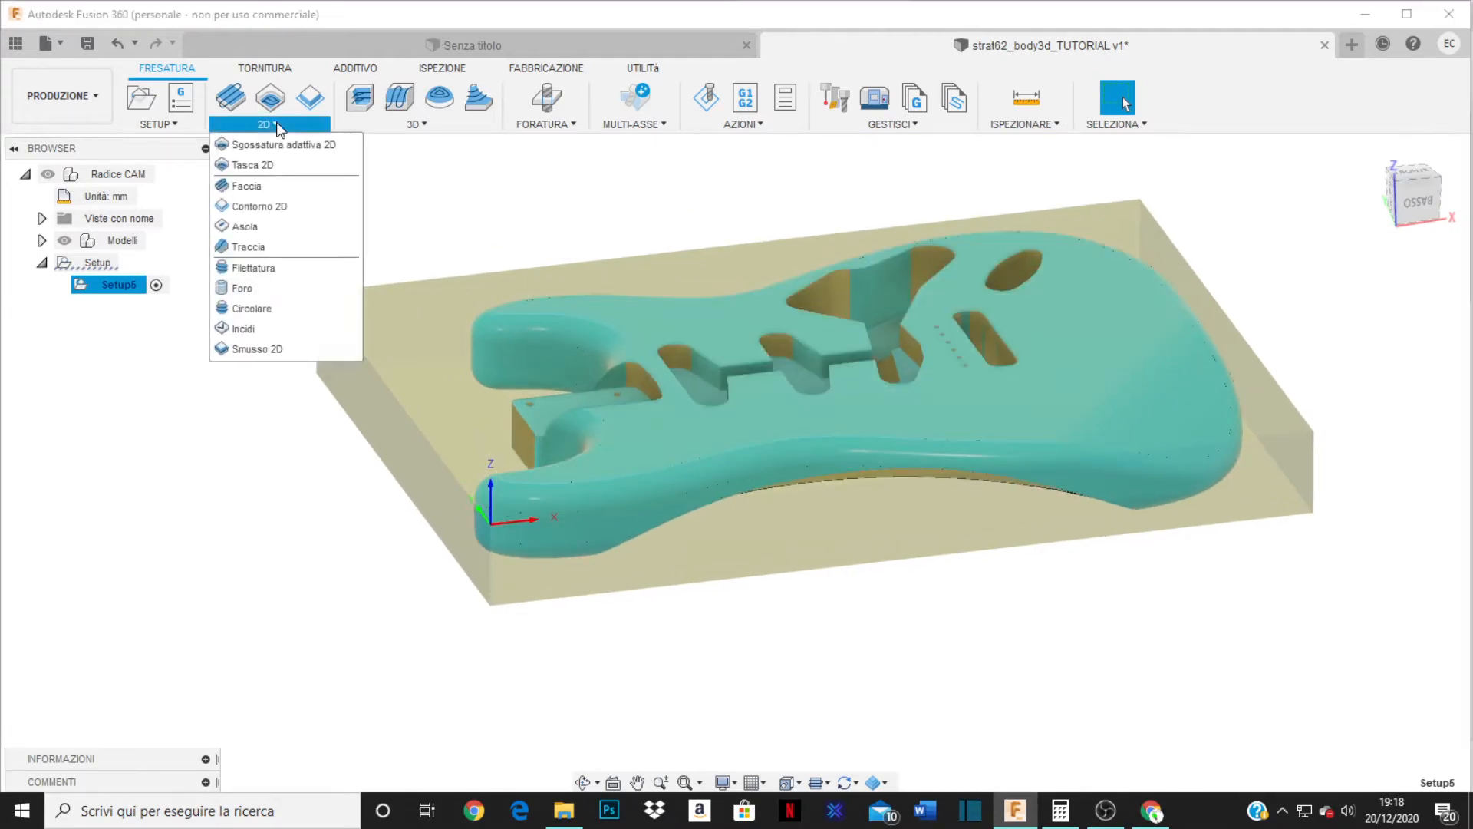
click(253, 190)
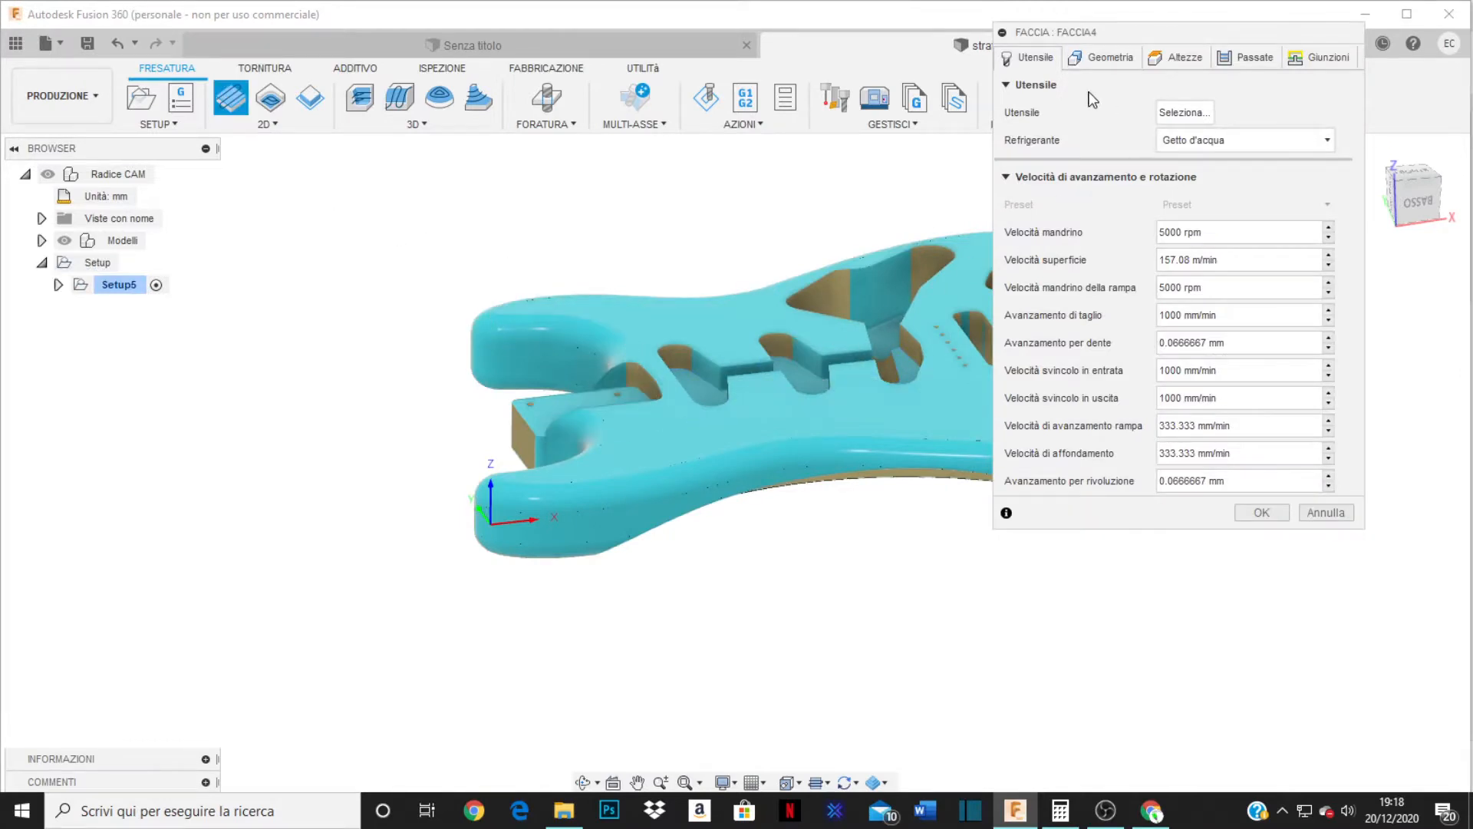
click(1197, 112)
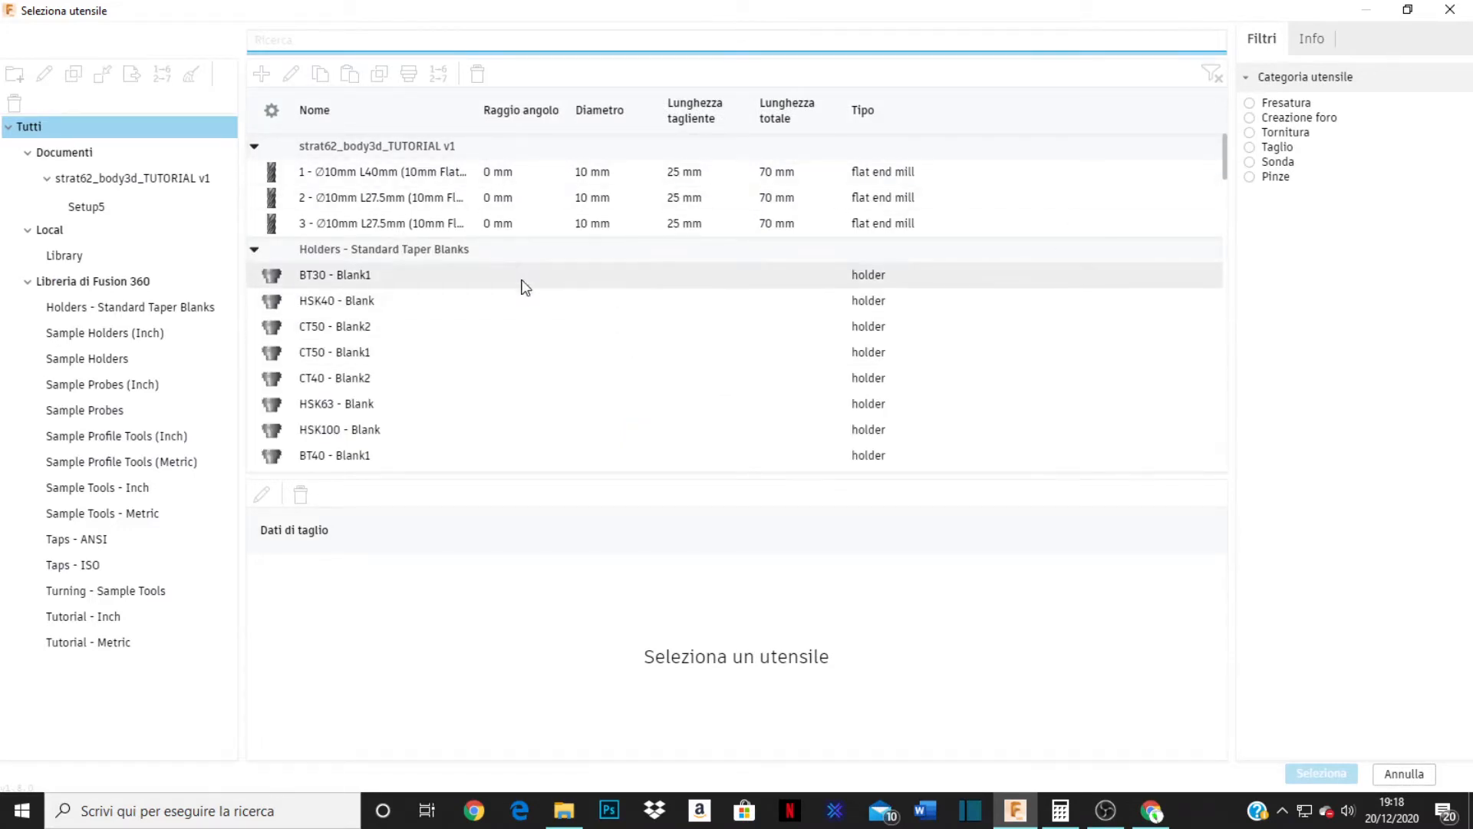
double_click(587, 200)
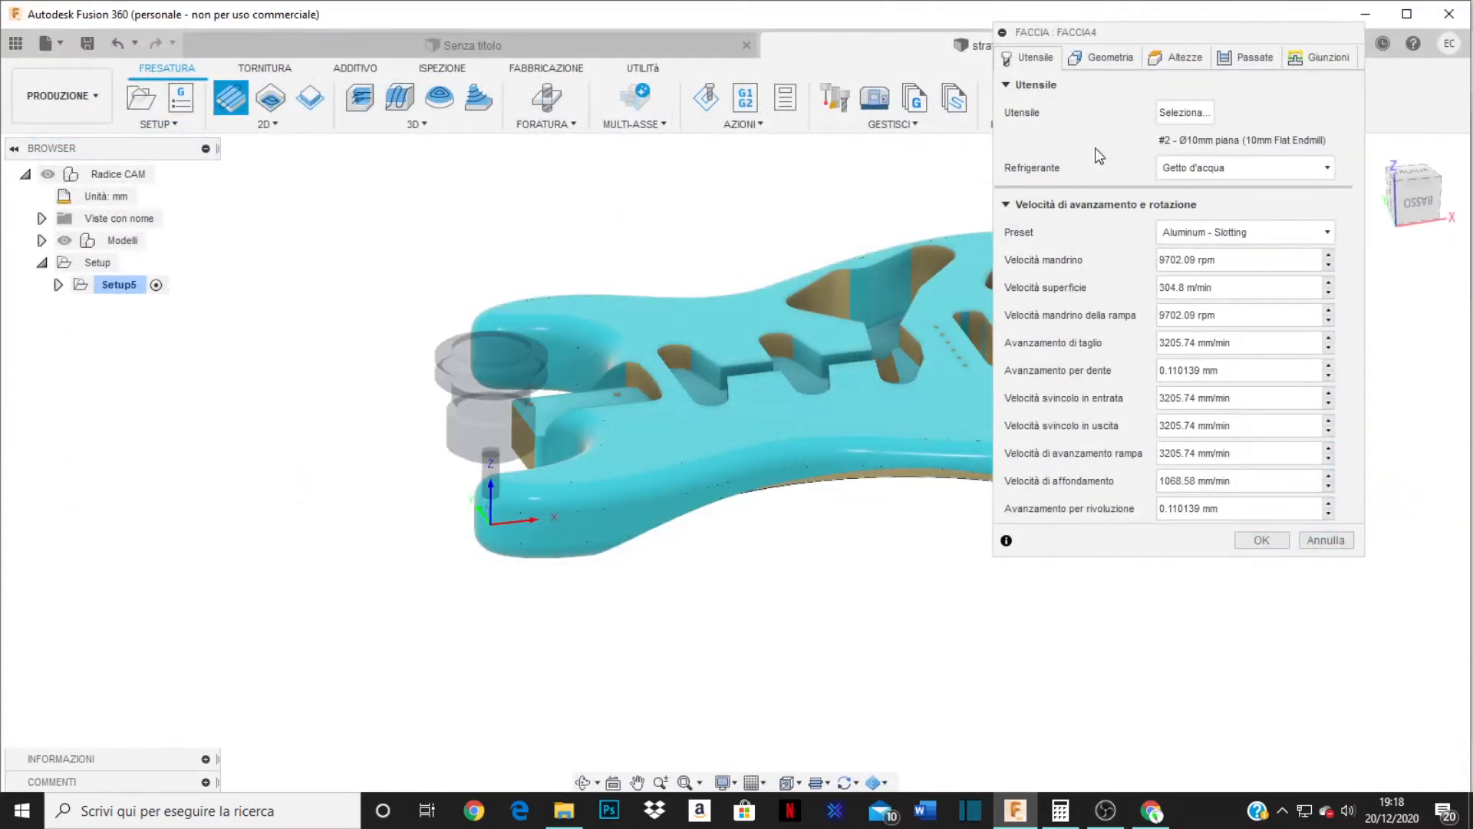
click(1120, 58)
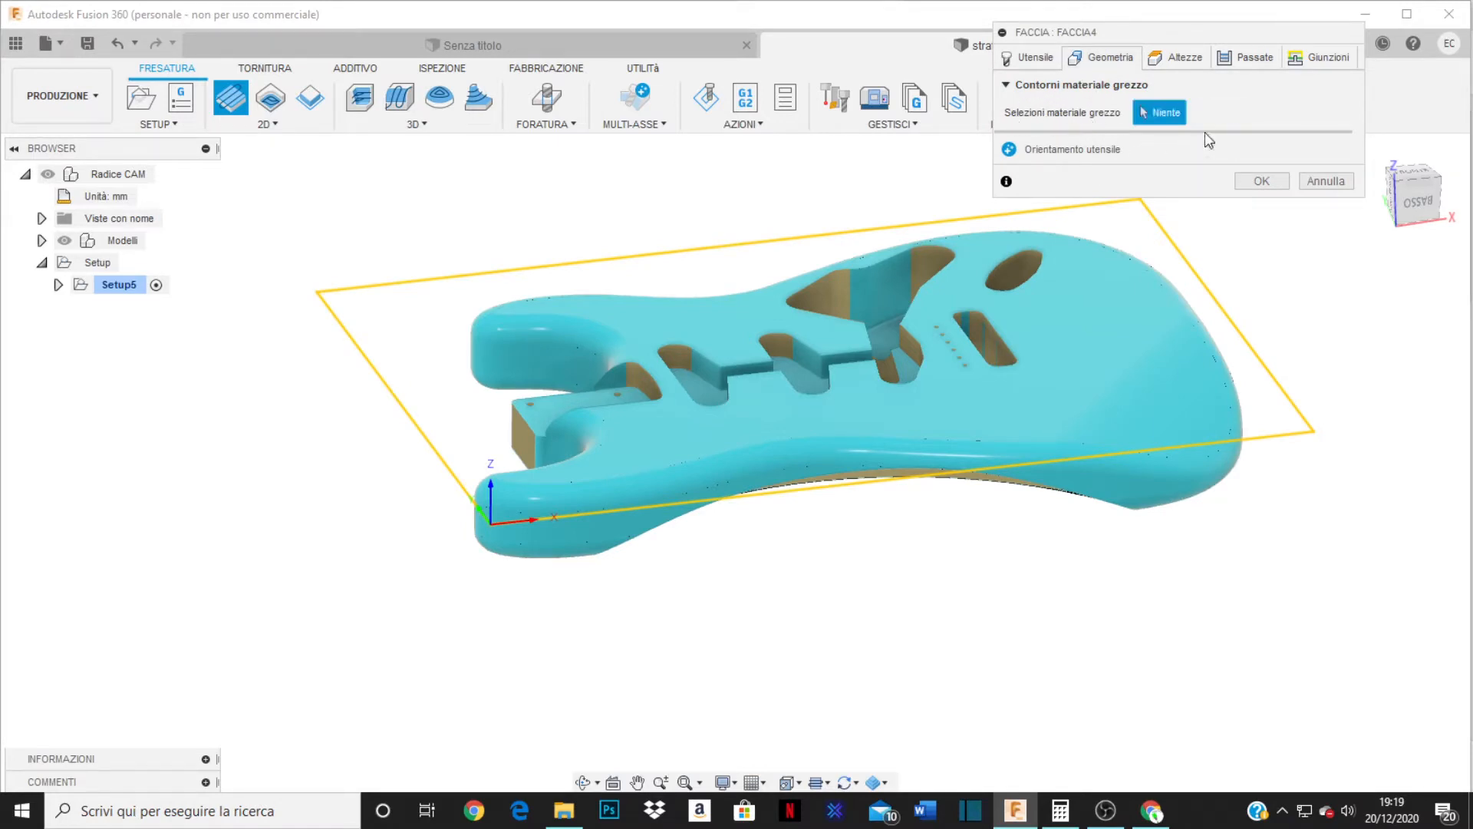
click(1258, 182)
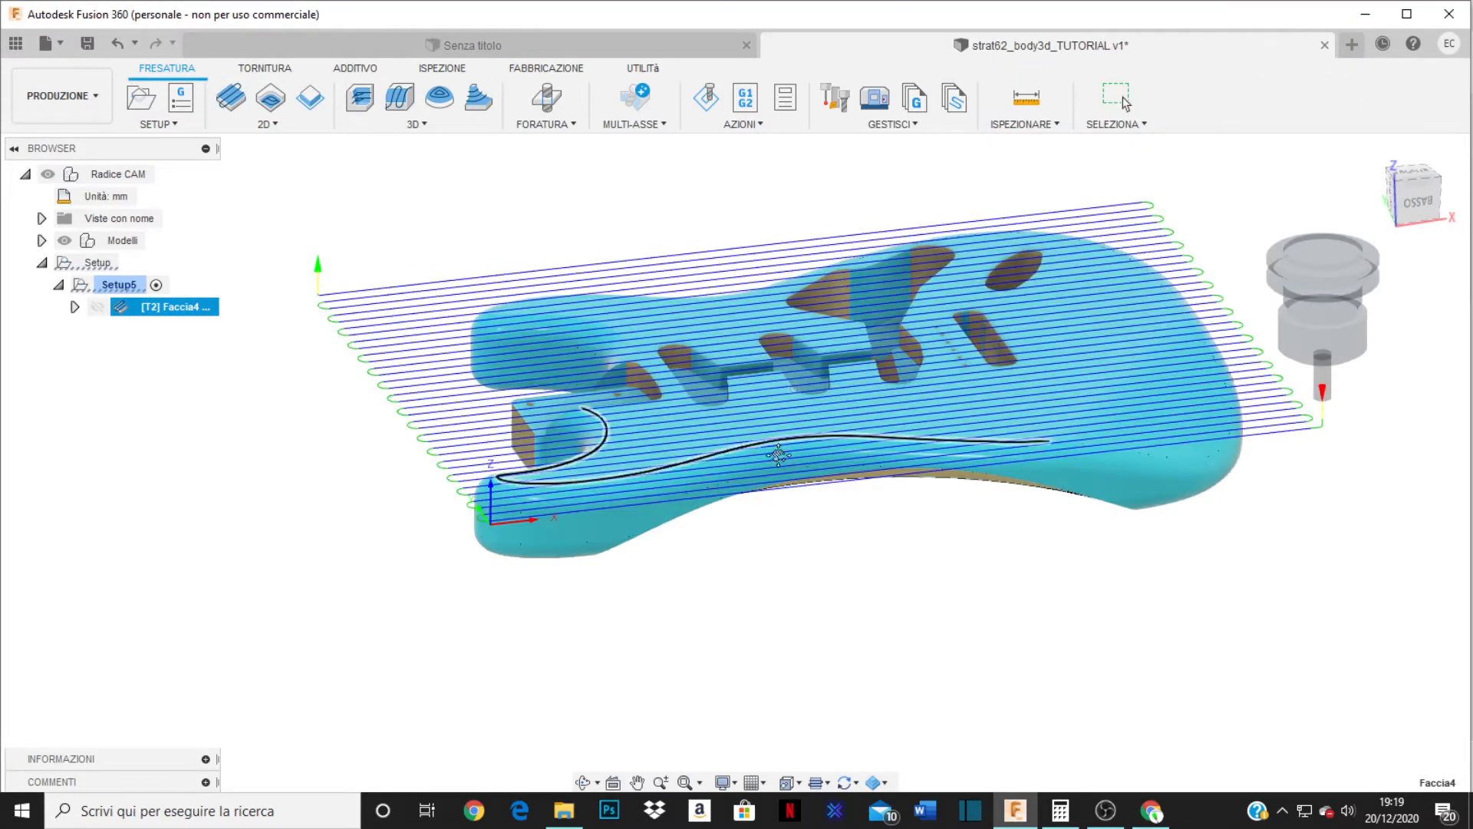
- Examine the facing toolpath's passes over the stock, both up close and as a whole
middle_drag(786, 437, 739, 478)
scroll(527, 511, down, 1)
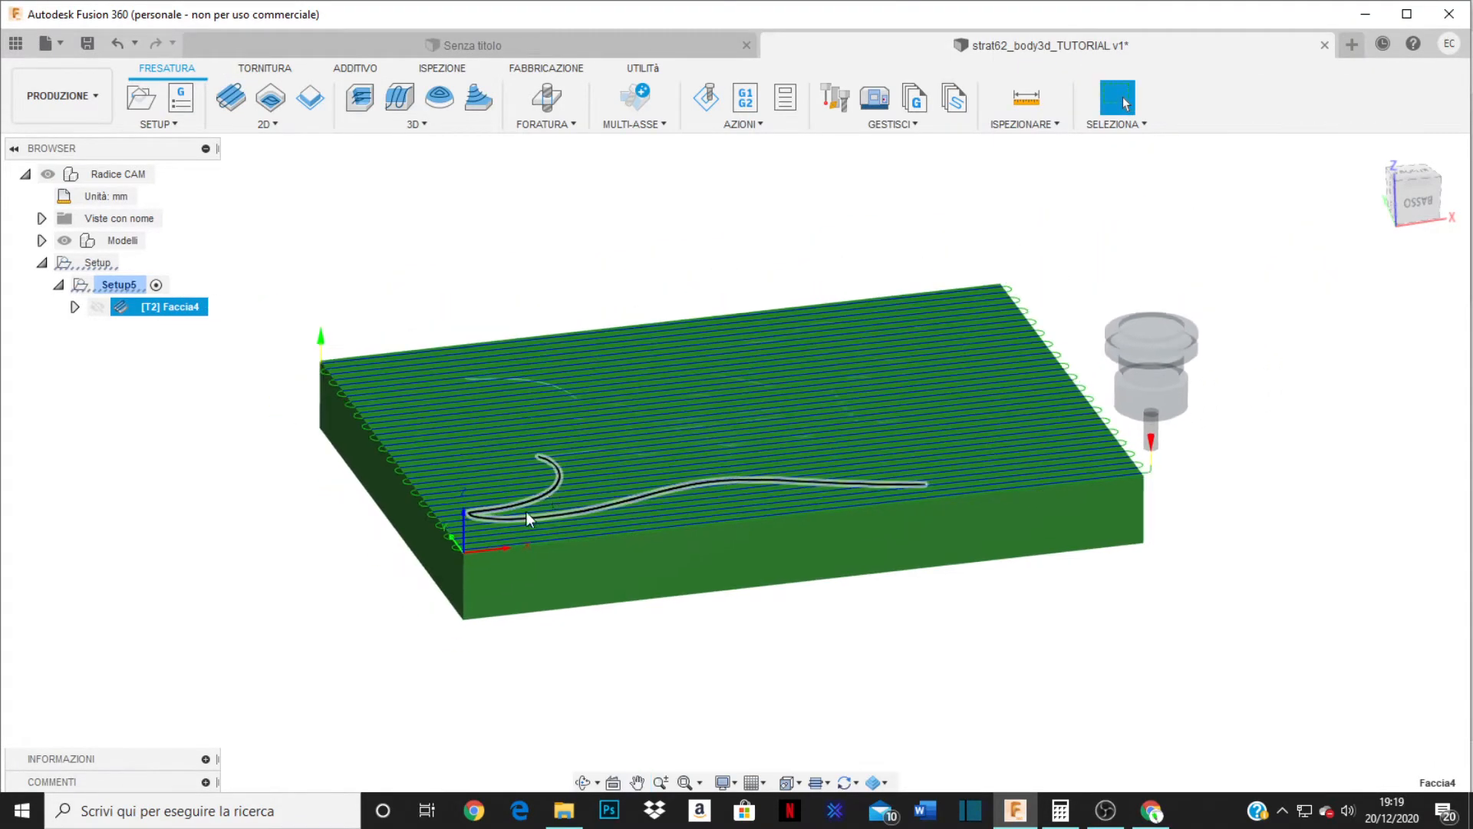
scroll(459, 565, up, 5)
scroll(458, 545, up, 2)
middle_drag(528, 539, 726, 678)
scroll(726, 678, down, 3)
scroll(675, 477, down, 6)
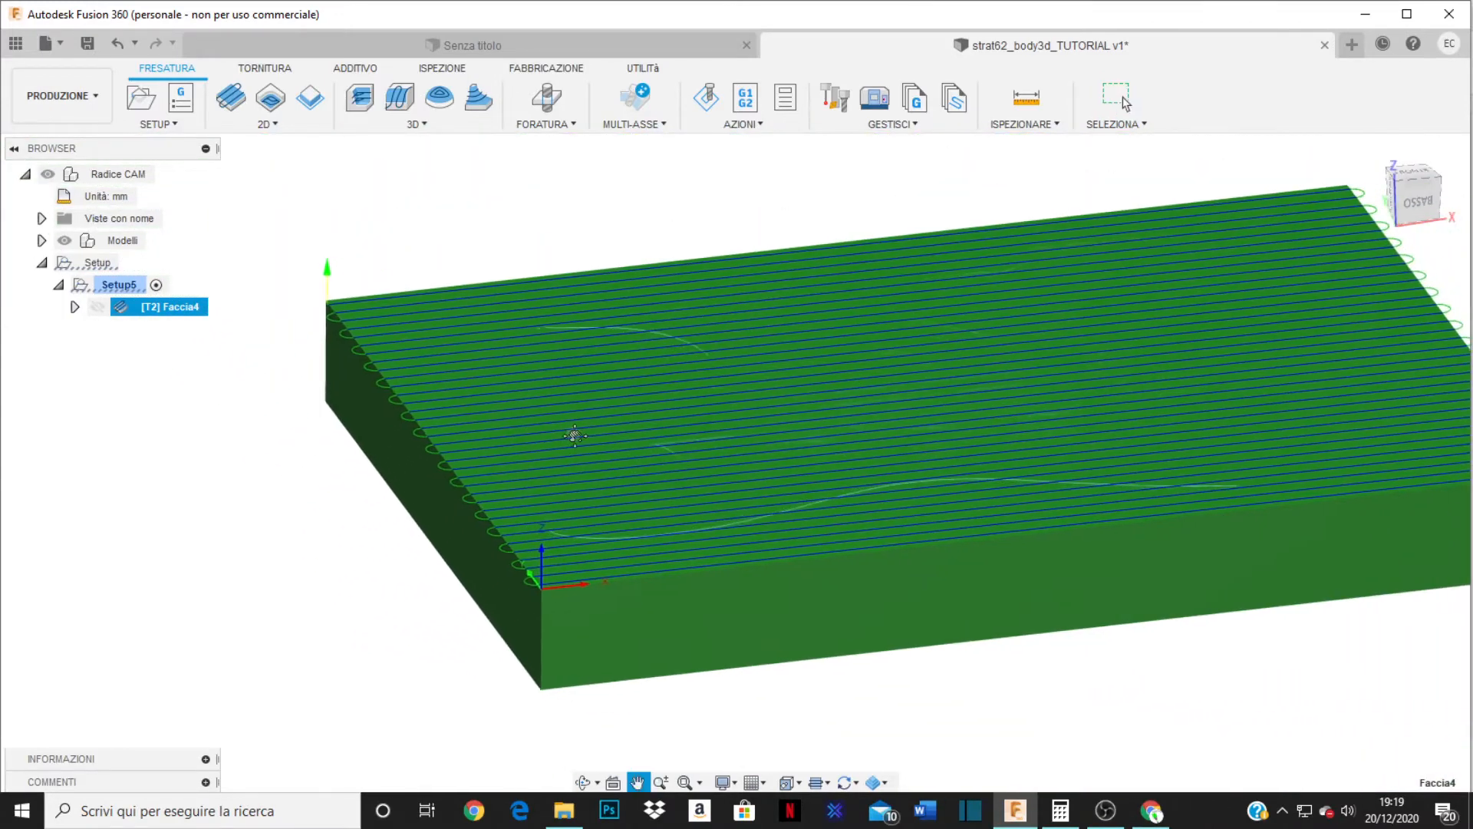
mouse_move(832, 437)
middle_down()
mouse_move(880, 454)
mouse_move(857, 452)
middle_up()
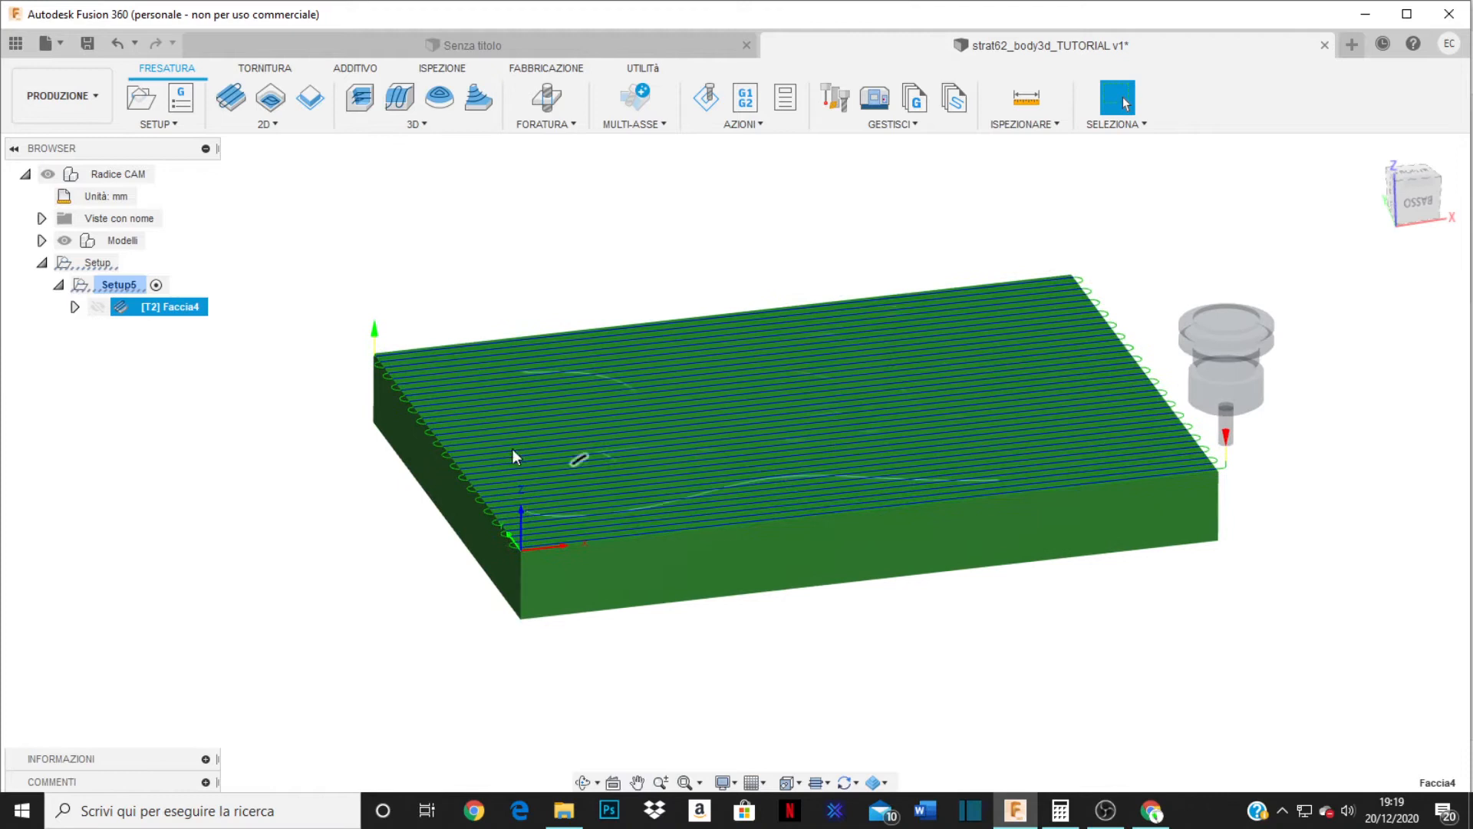
- Simulate the facing operation and inspect the material removal up close at the stock's front corner
right_click(167, 307)
click(196, 123)
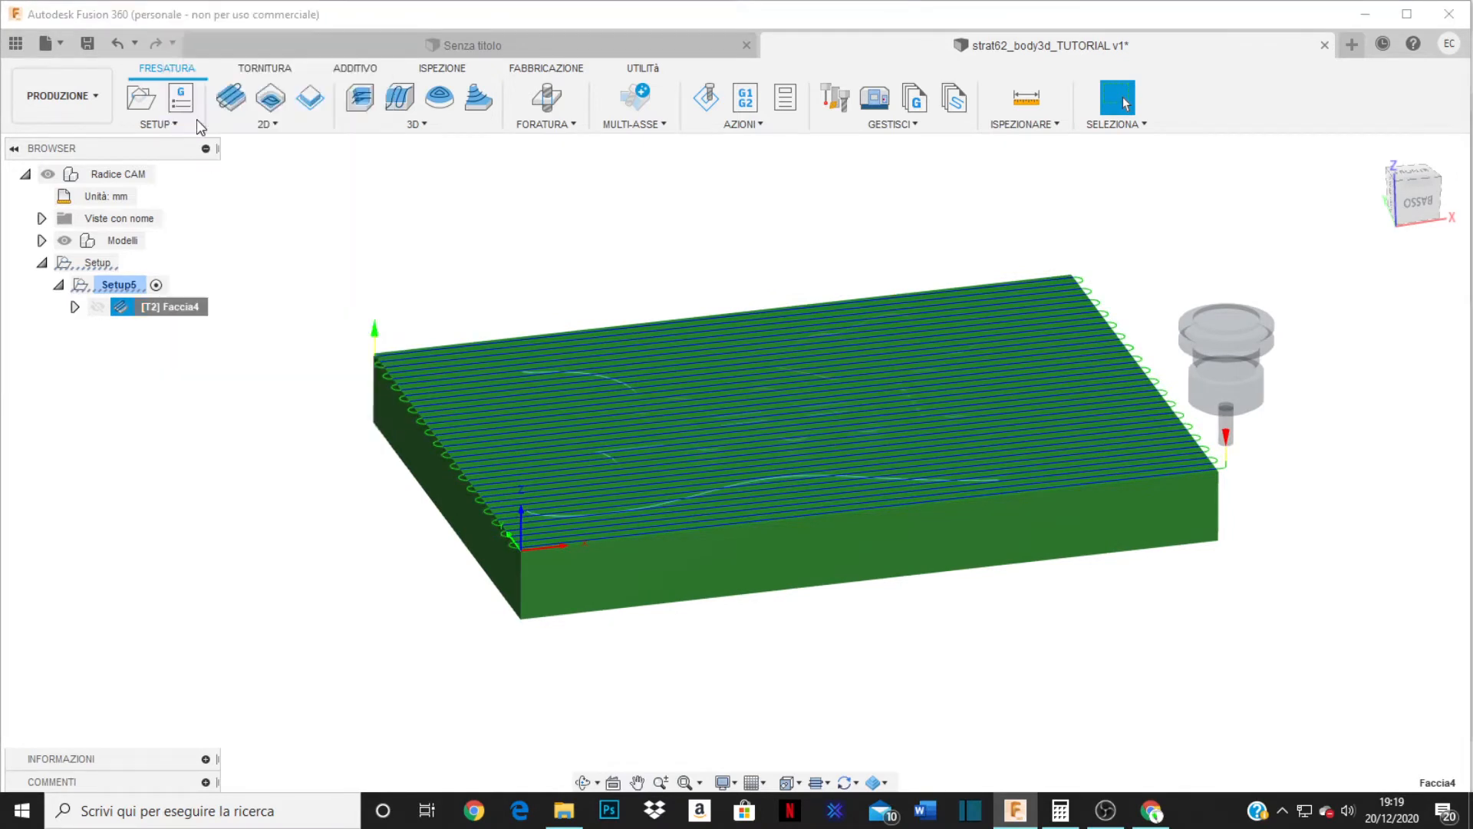
click(734, 715)
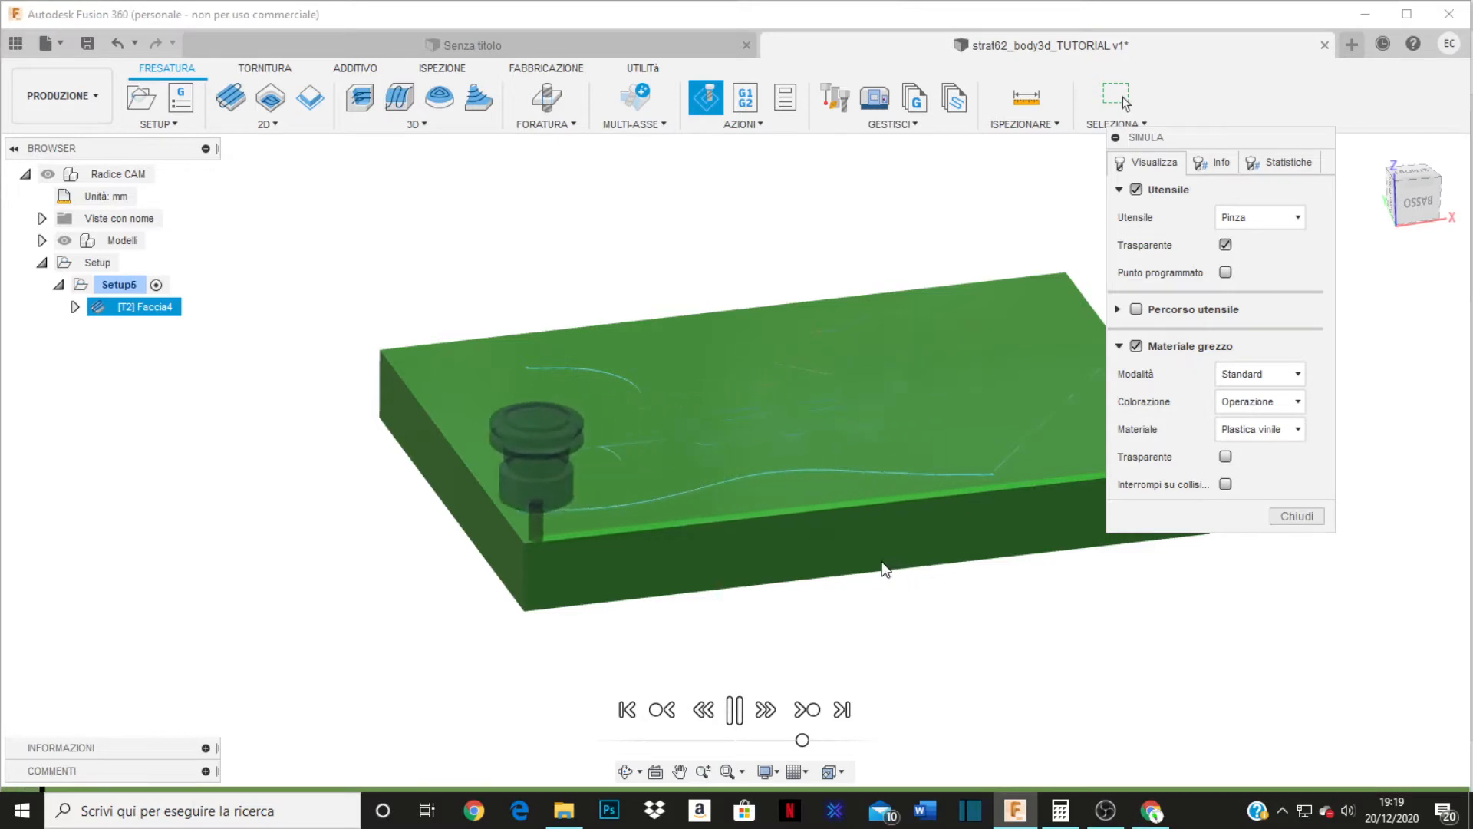
scroll(483, 509, up, 8)
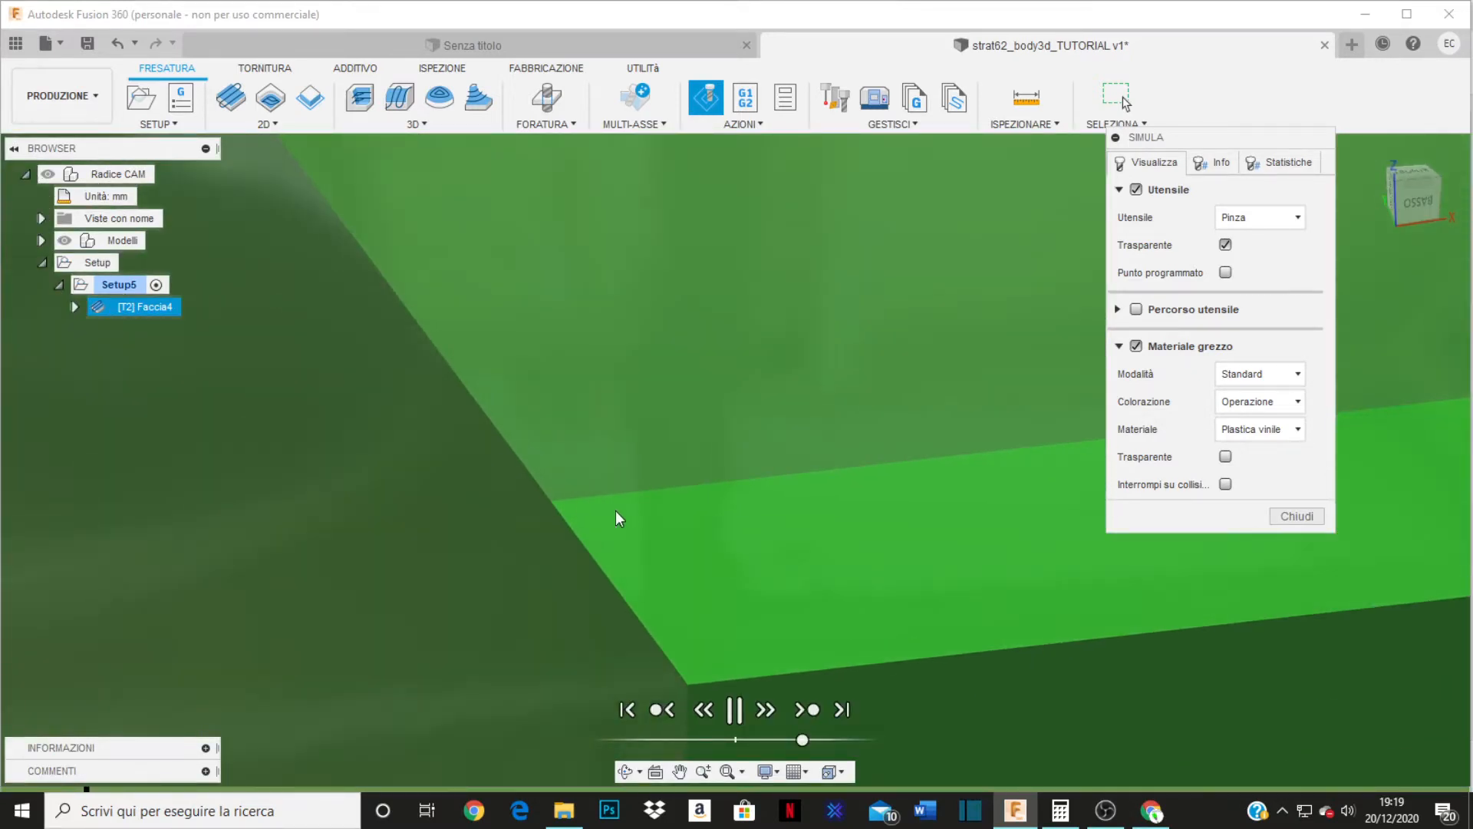
scroll(616, 509, up, 3)
scroll(569, 516, down, 5)
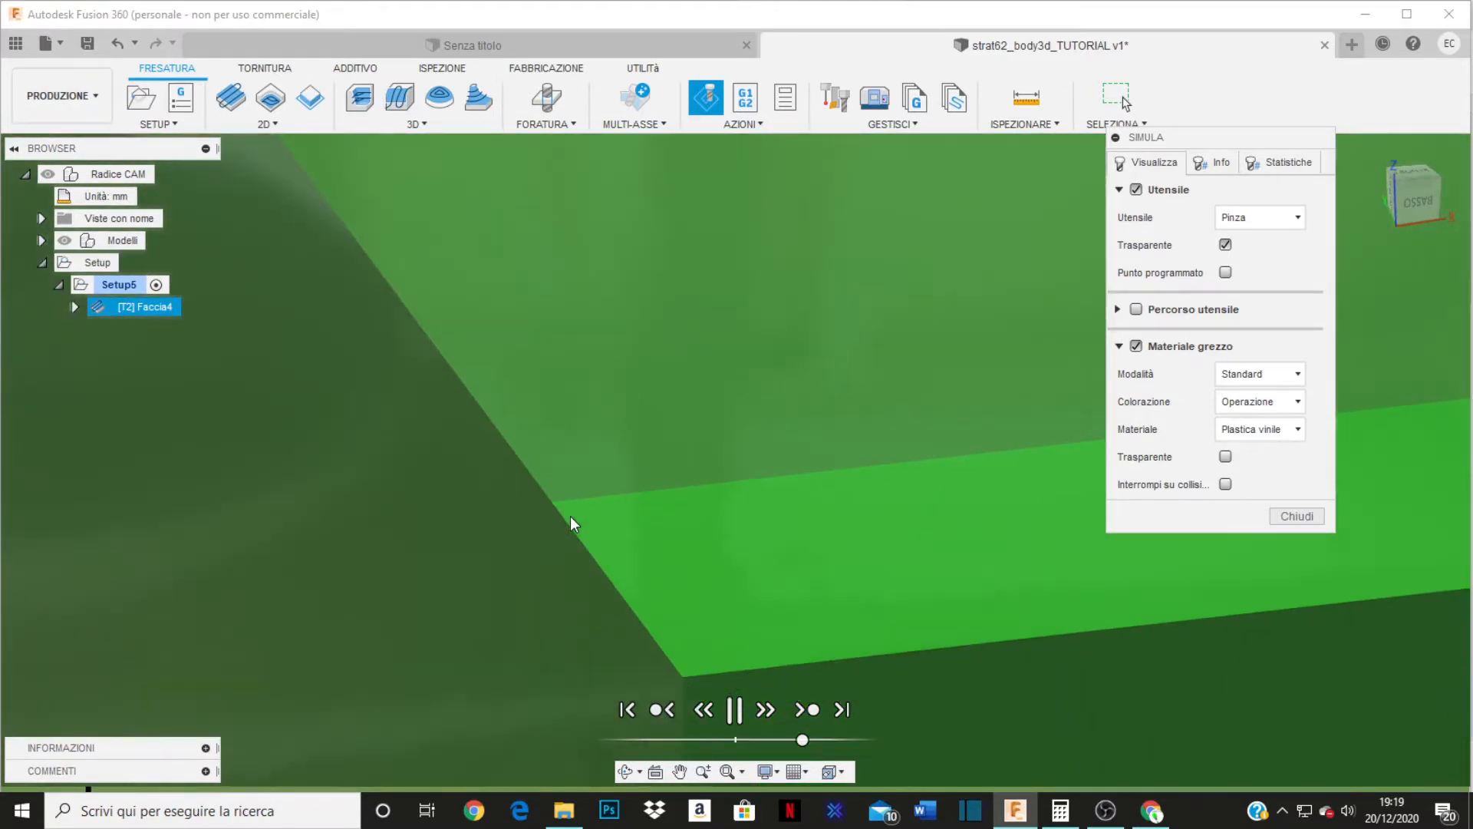
- Run the facing simulation at a higher speed over the whole stock and close it
scroll(569, 516, down, 8)
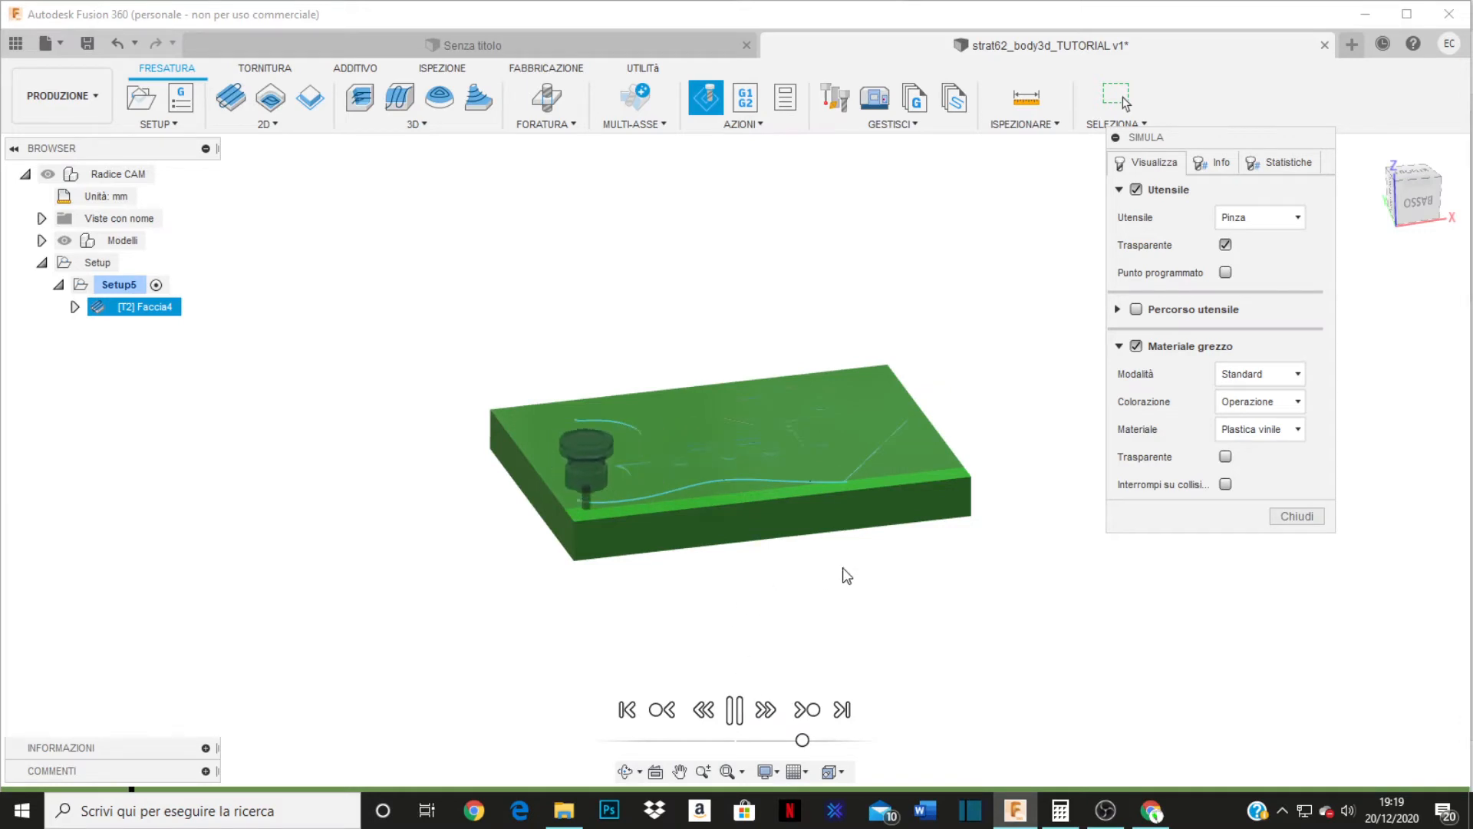
scroll(983, 508, up, 4)
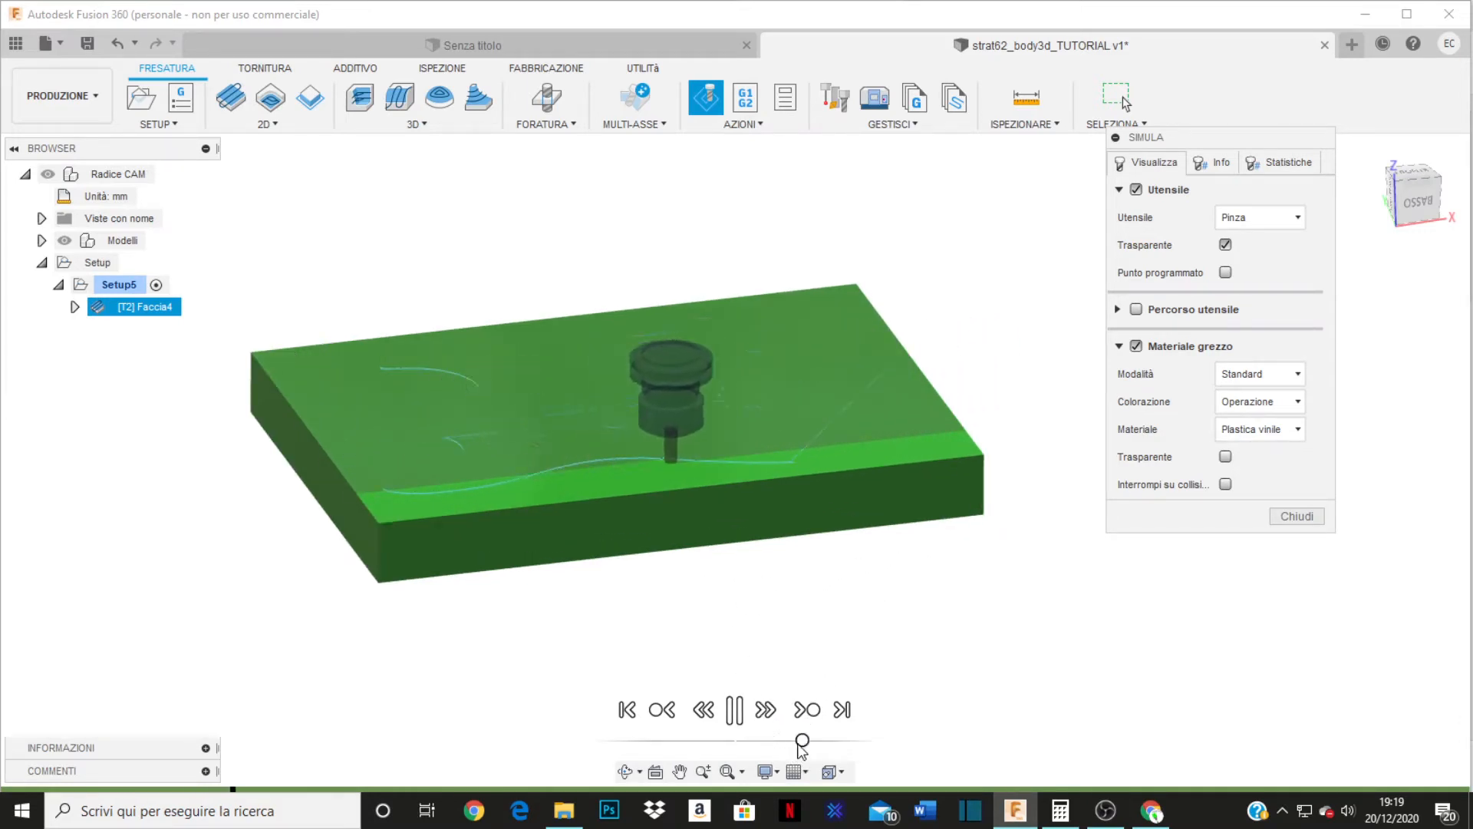
drag(803, 741, 847, 741)
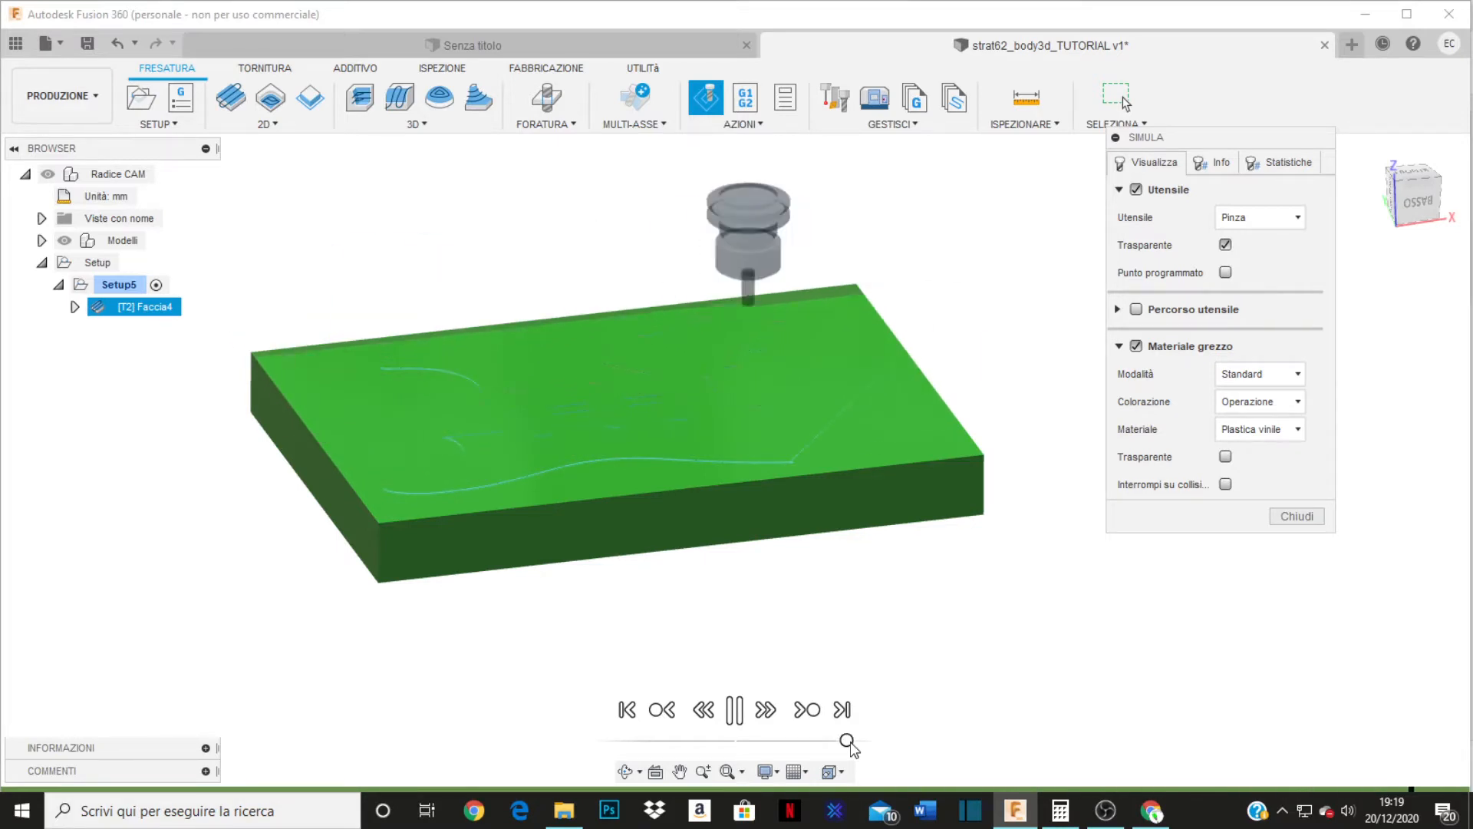
click(1296, 517)
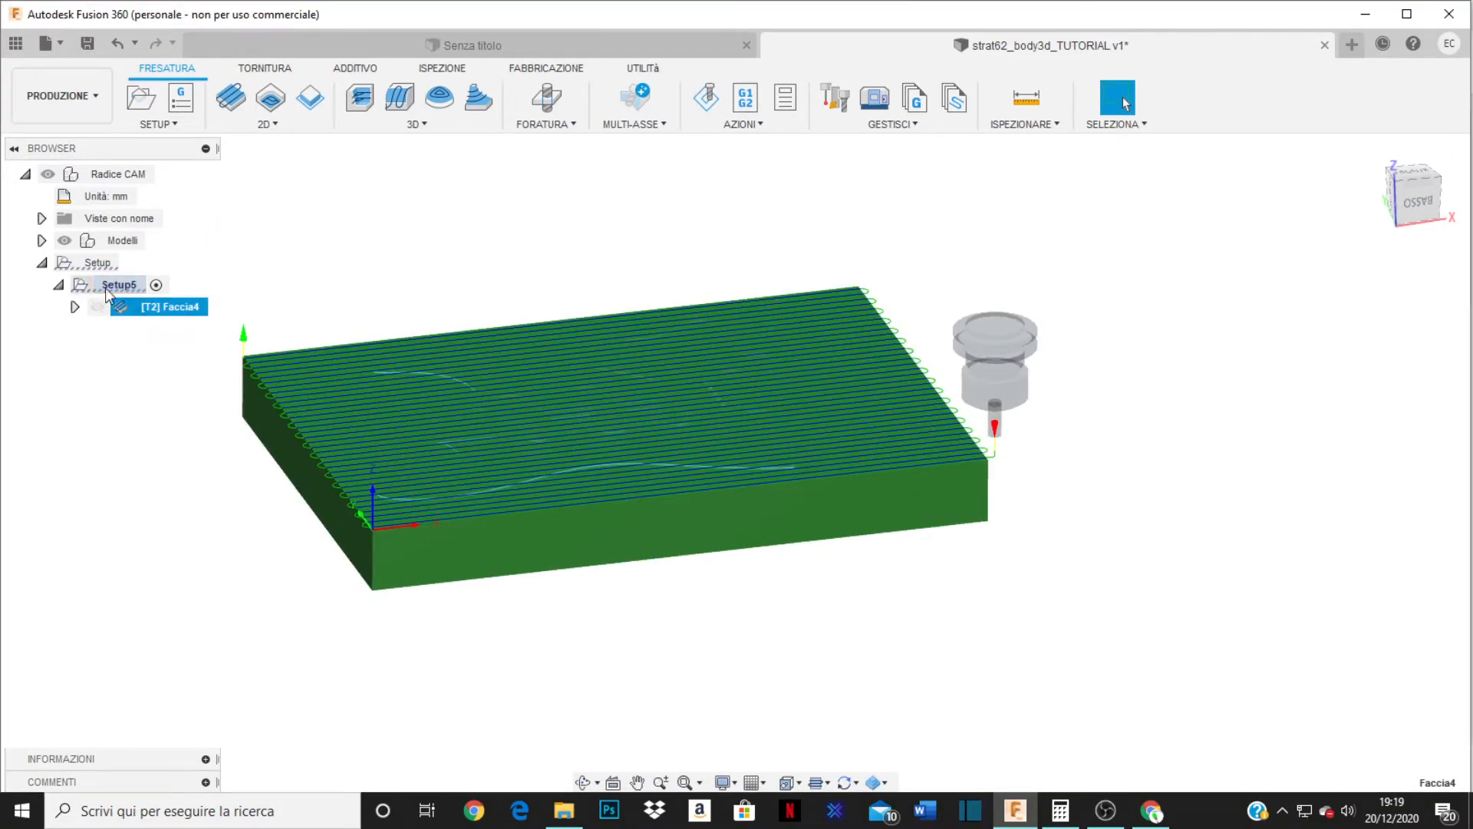
- Select the guitar body models and start a 3D Pocket Clearing operation with tool #2, the 10 mm flat end mill
click(121, 240)
middle_drag(767, 500, 827, 535)
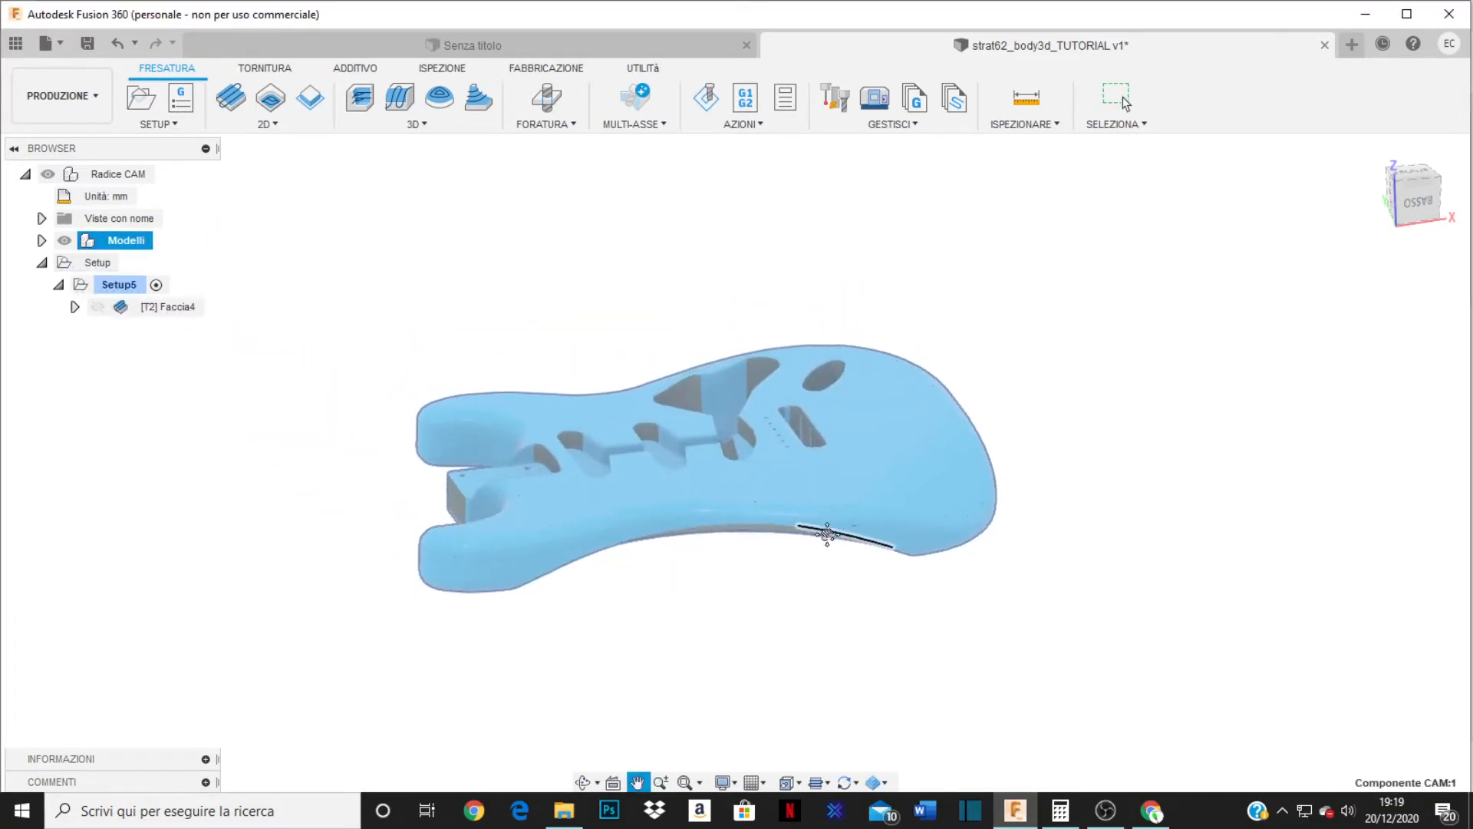
drag(827, 535, 845, 516)
key(Escape)
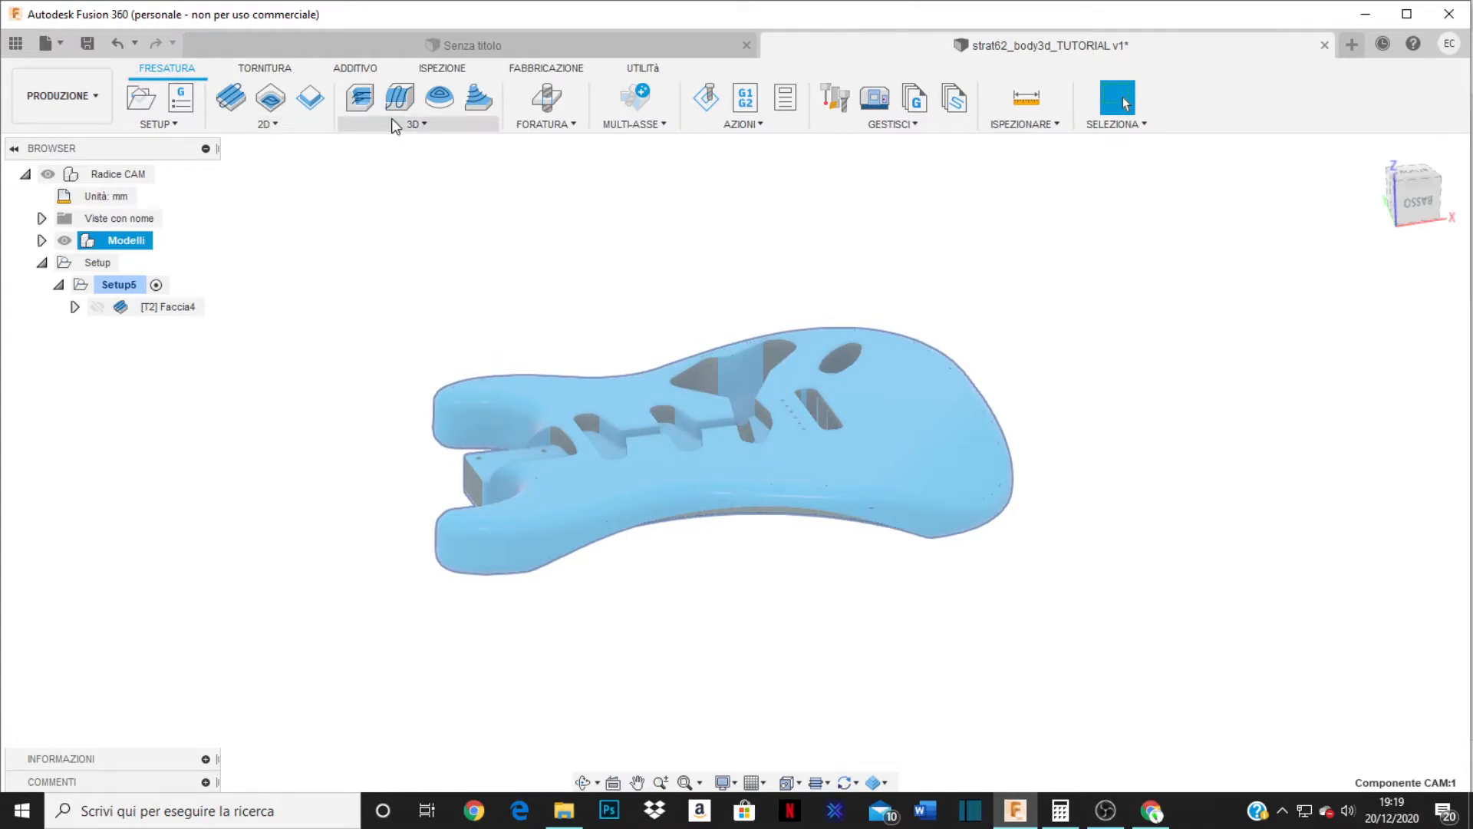
click(424, 124)
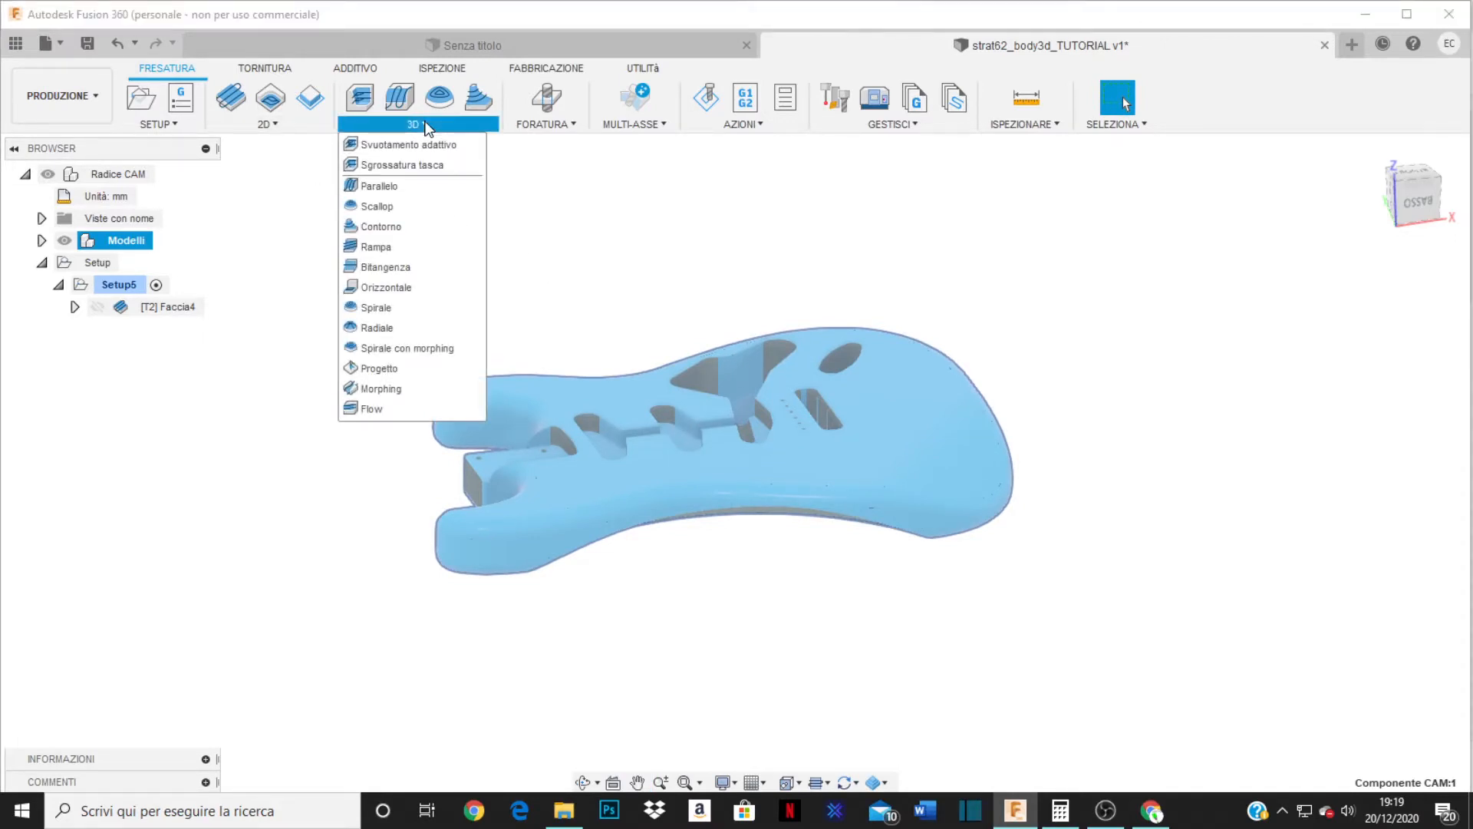
click(413, 165)
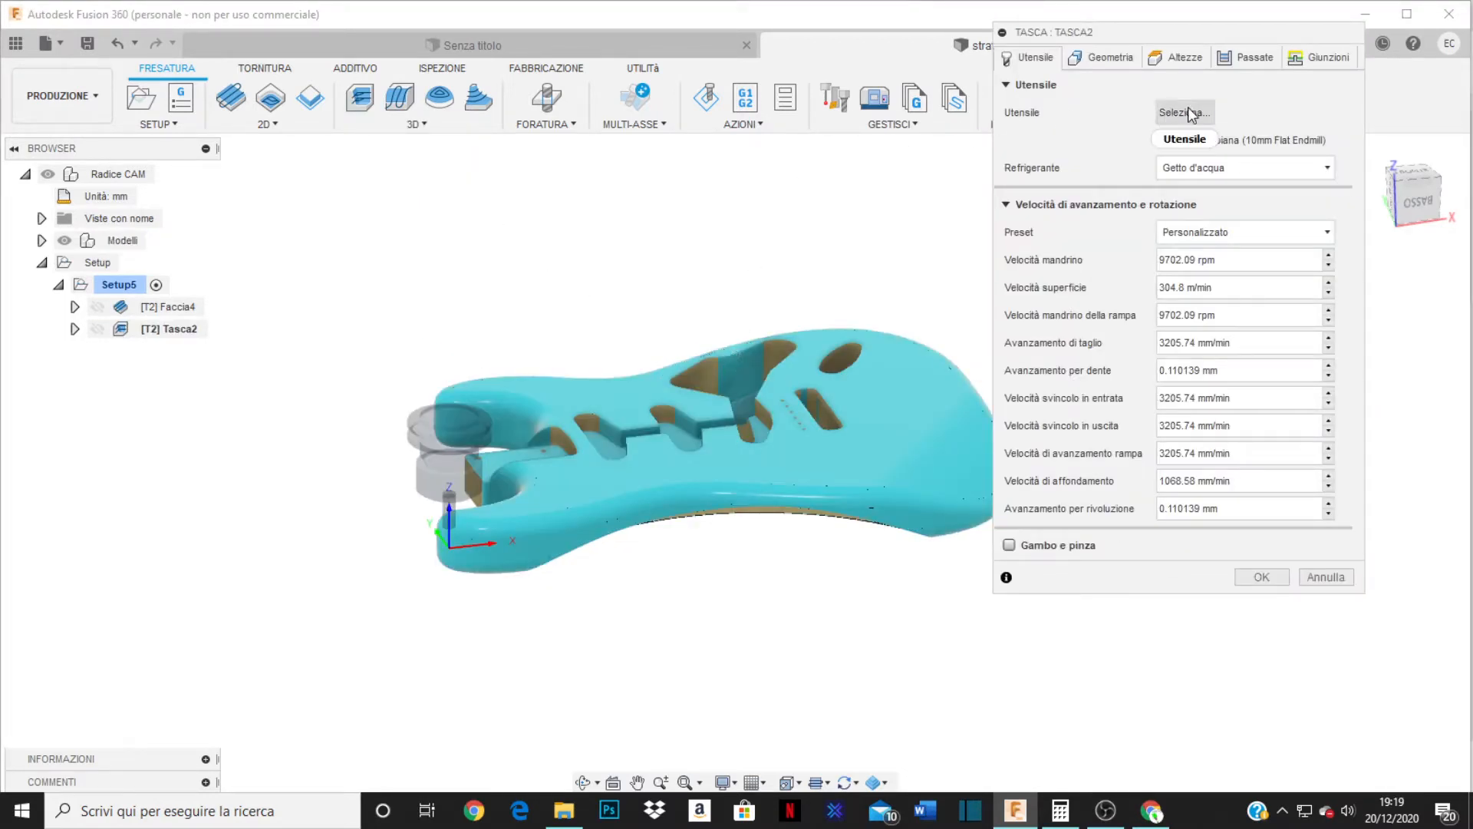
middle_drag(780, 465, 863, 535)
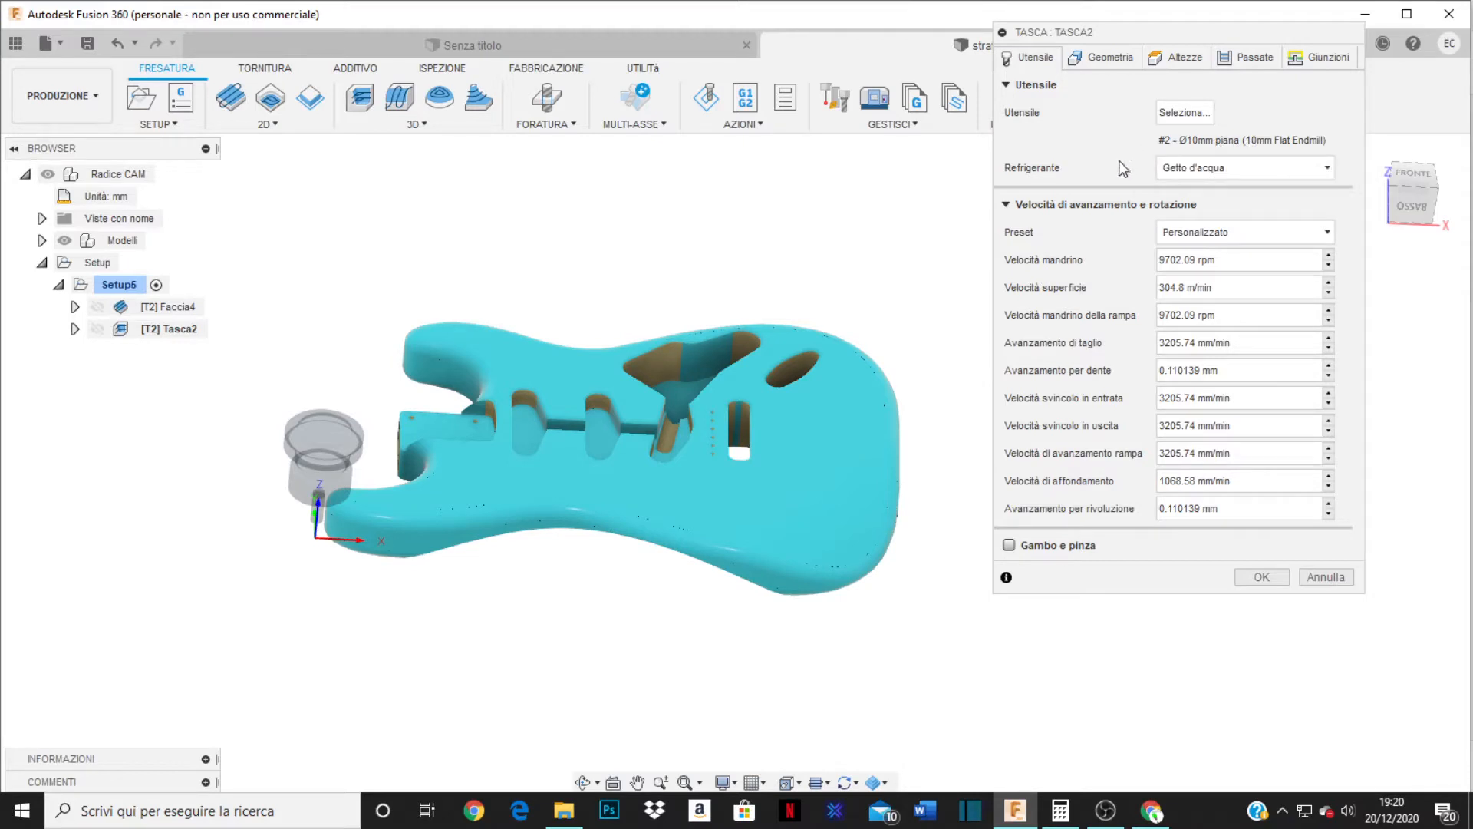
- Pick the joined pickup and control cavity outline and the oval jack recess outline as the machining boundary
click(1102, 60)
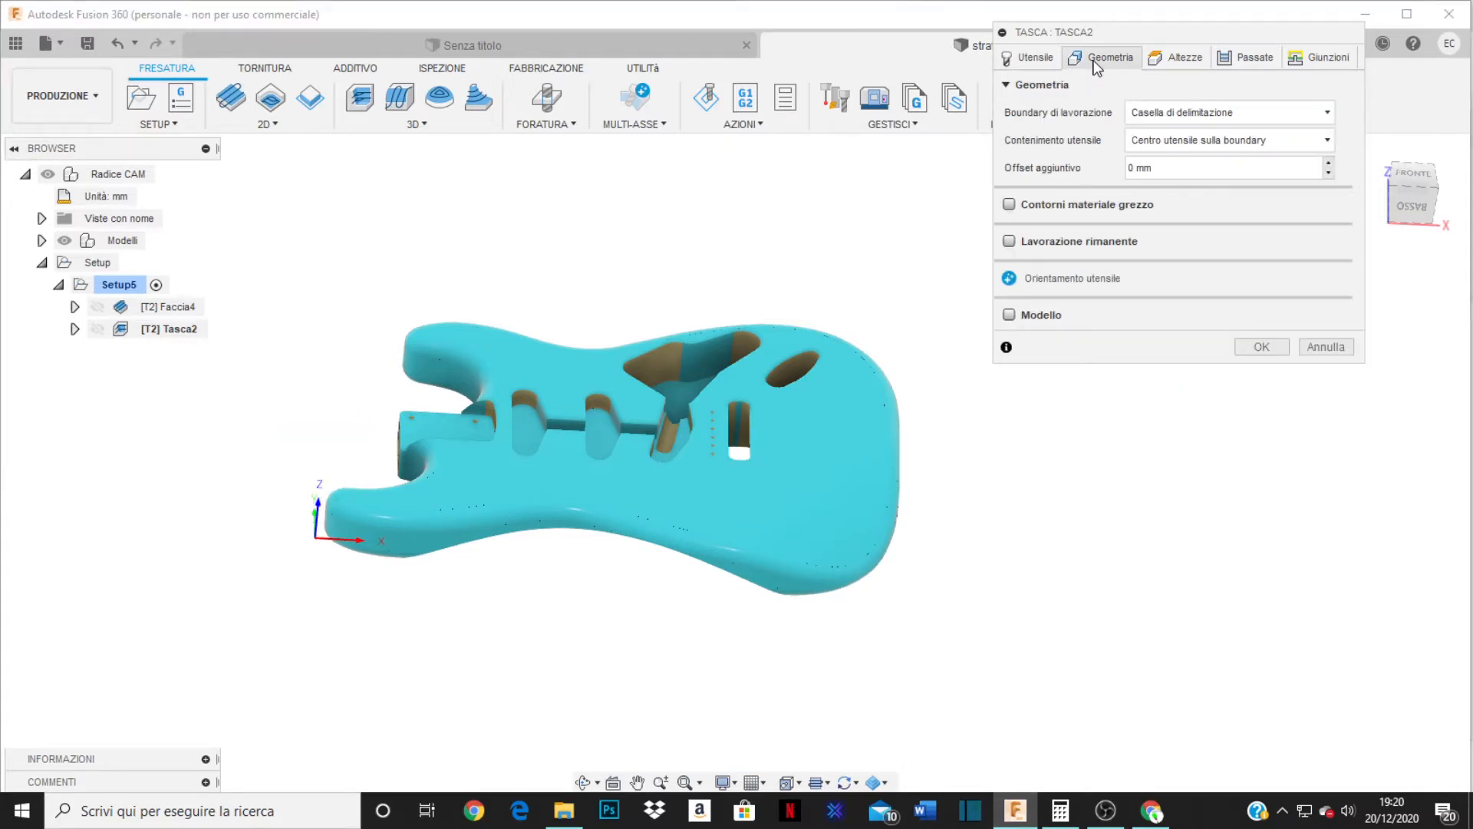
shift+middle_drag(833, 331, 725, 445)
scroll(660, 427, up, 5)
scroll(659, 425, up, 1)
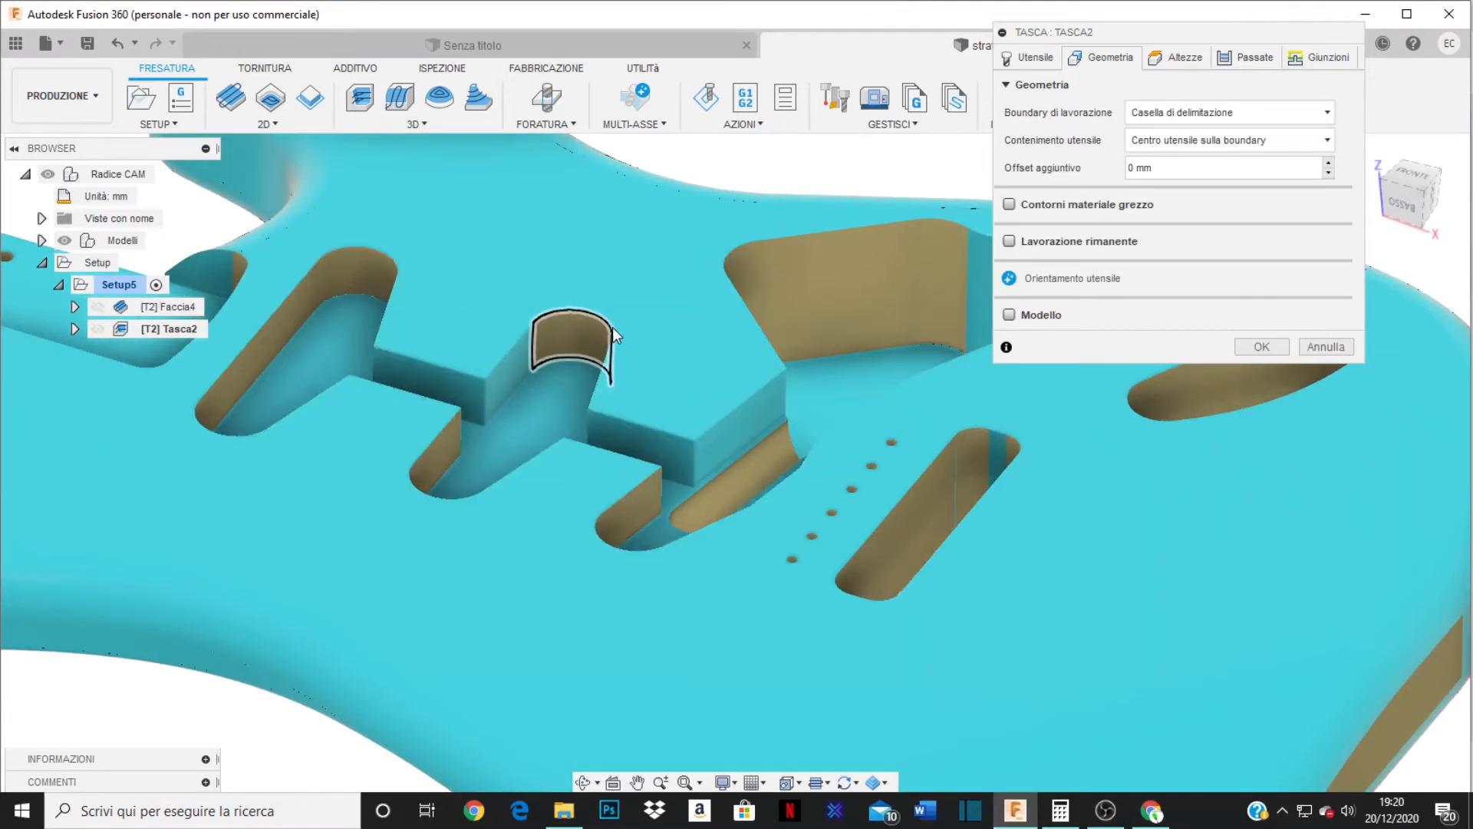
click(758, 328)
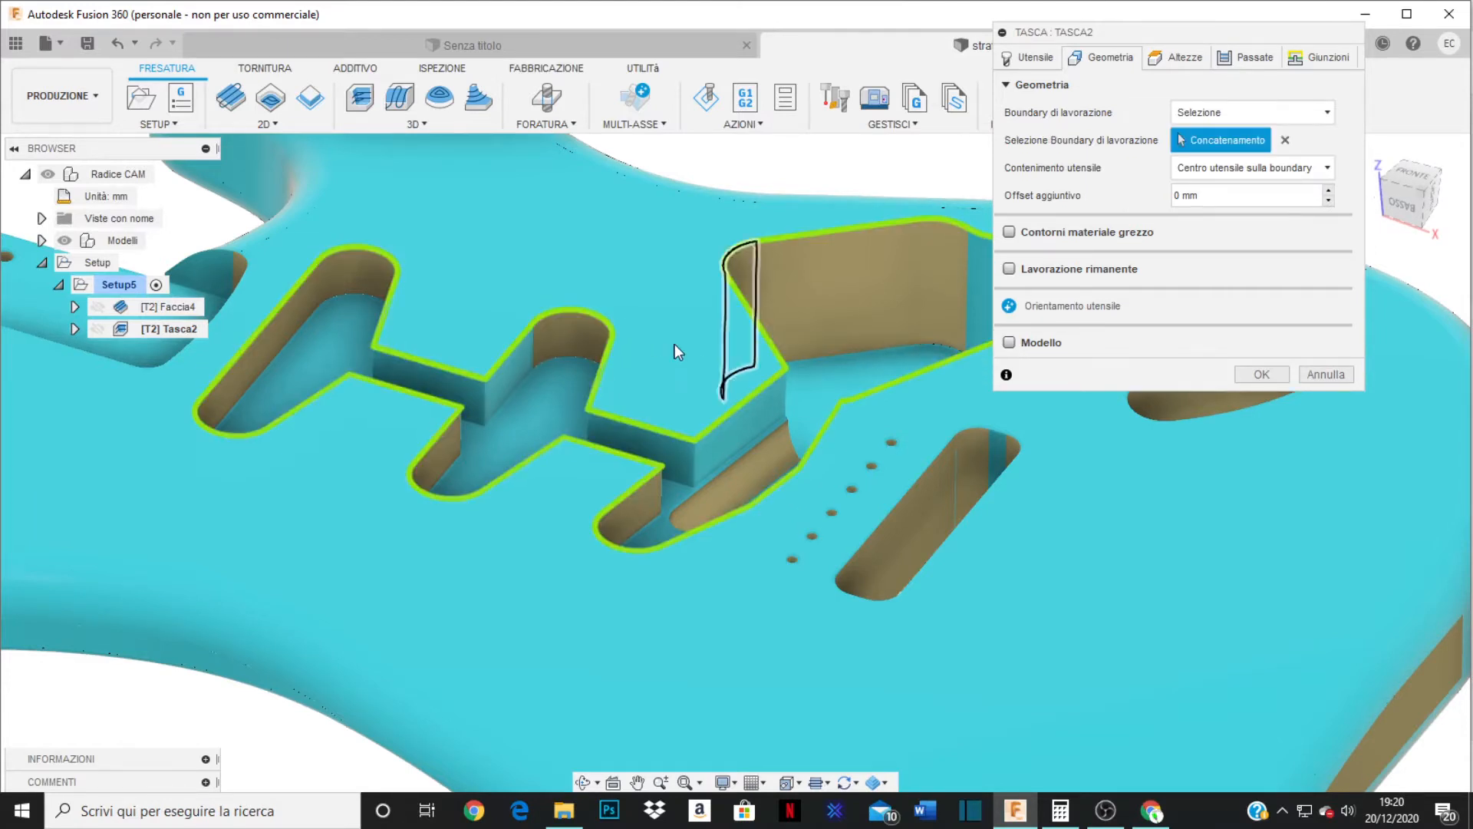
scroll(630, 384, down, 5)
scroll(844, 387, up, 5)
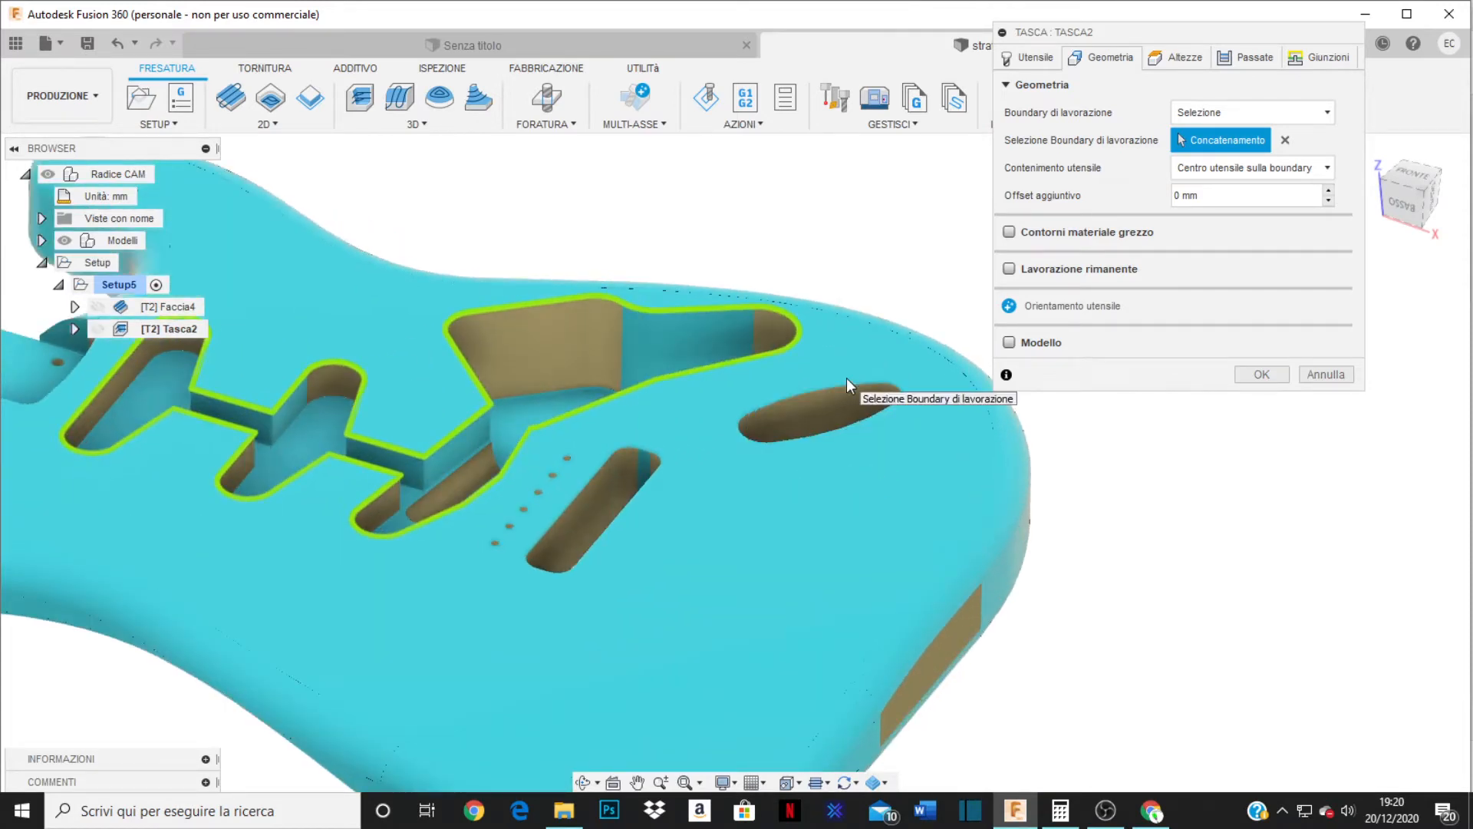
click(868, 385)
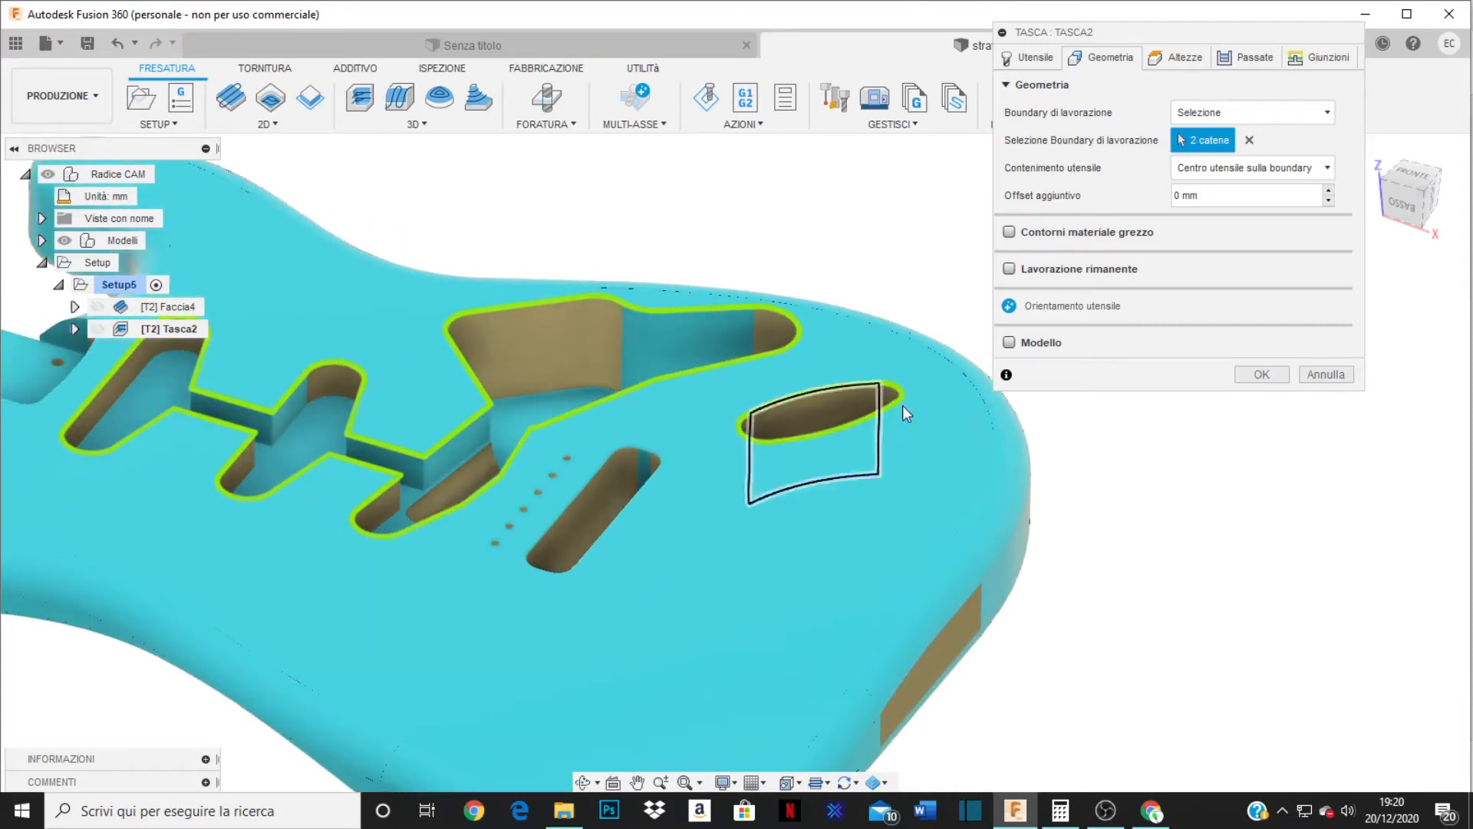
- Add the neck pocket's floor outline to the machining boundary and check the selected chains on the whole body
scroll(916, 410, down, 5)
scroll(512, 388, up, 5)
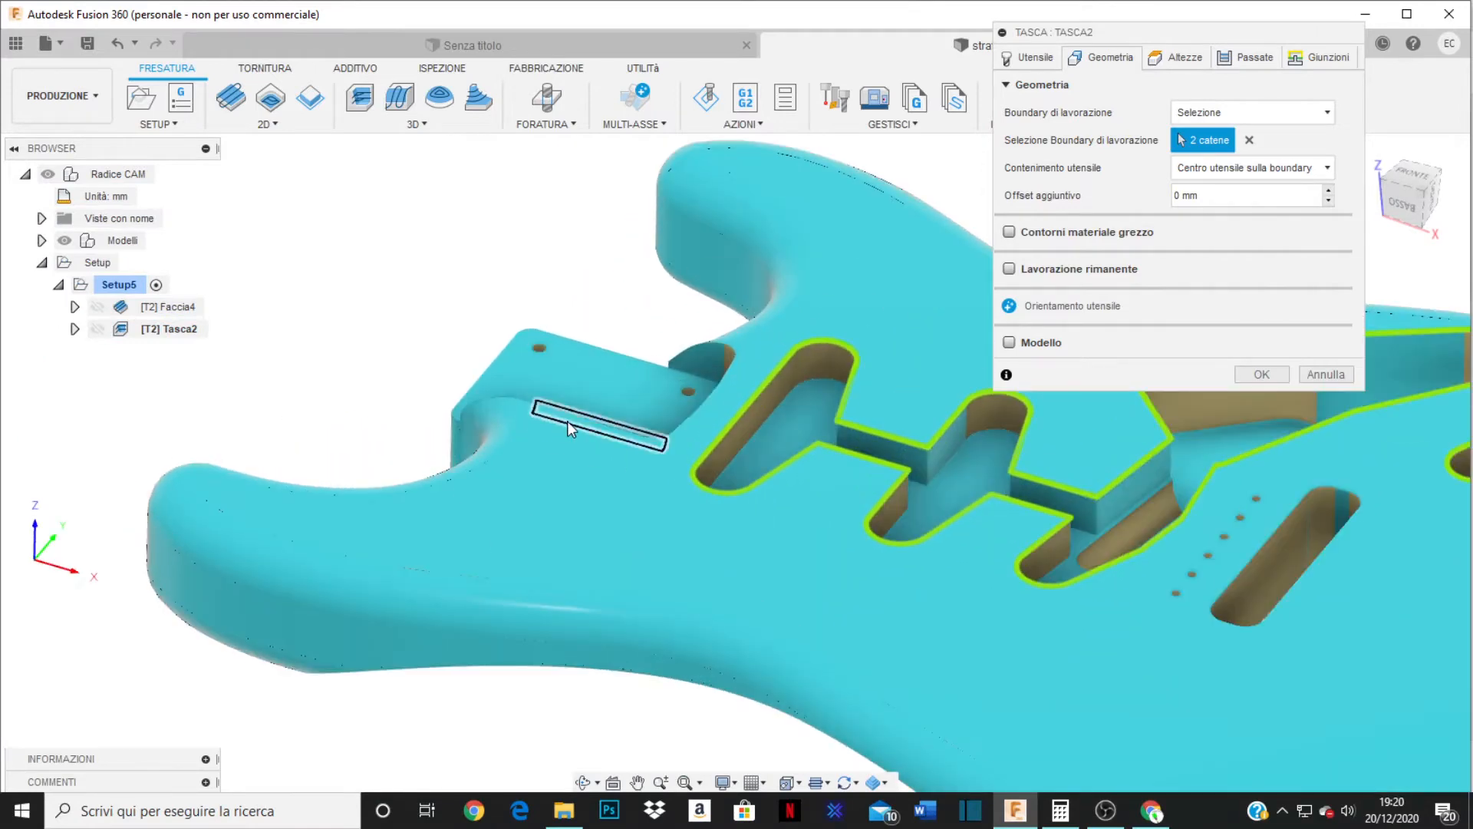
shift+middle_drag(592, 445, 748, 525)
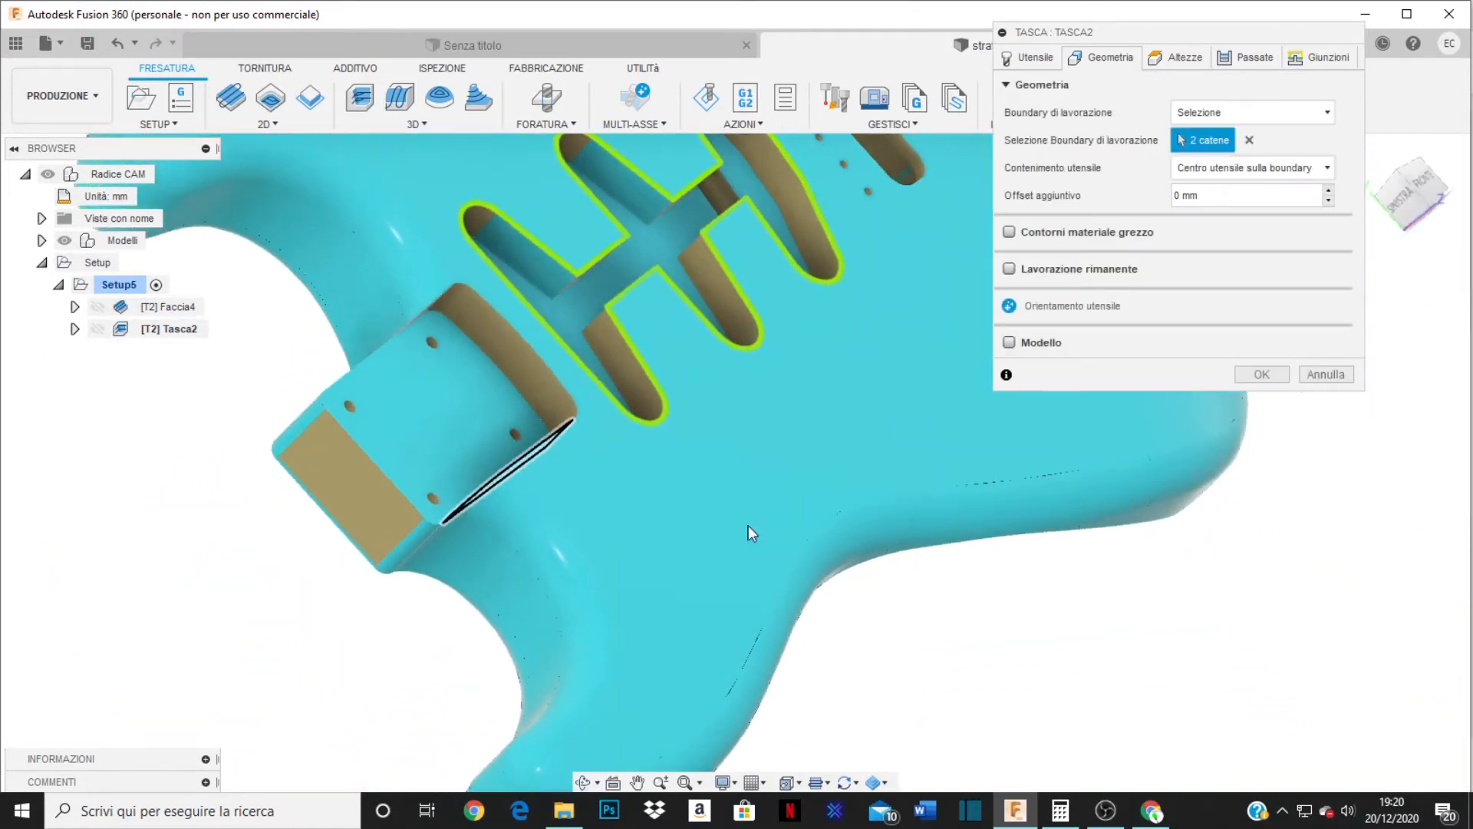
shift+middle_drag(459, 312, 455, 349)
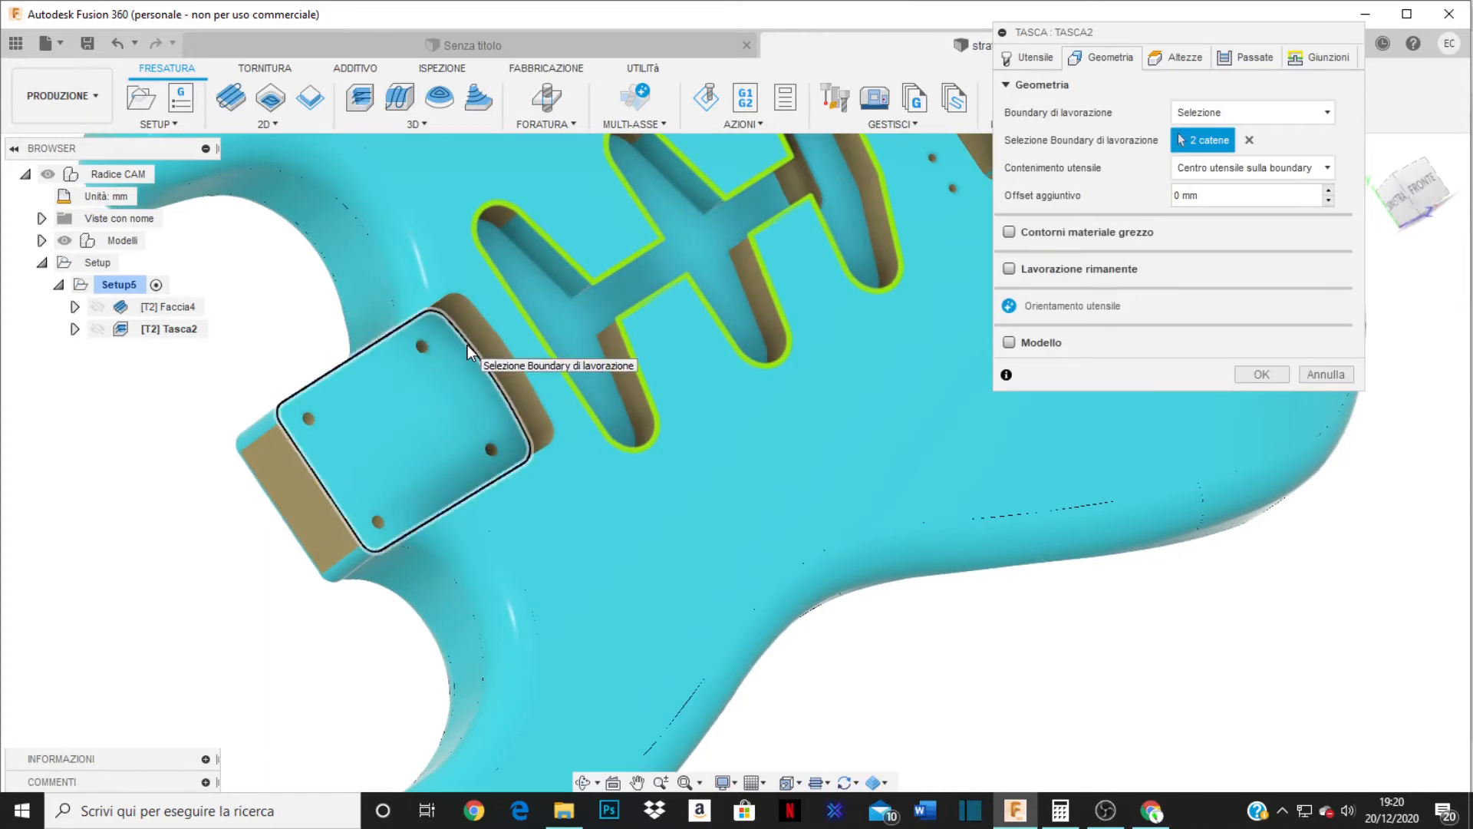
click(468, 345)
shift+middle_drag(579, 389, 656, 337)
scroll(733, 374, down, 5)
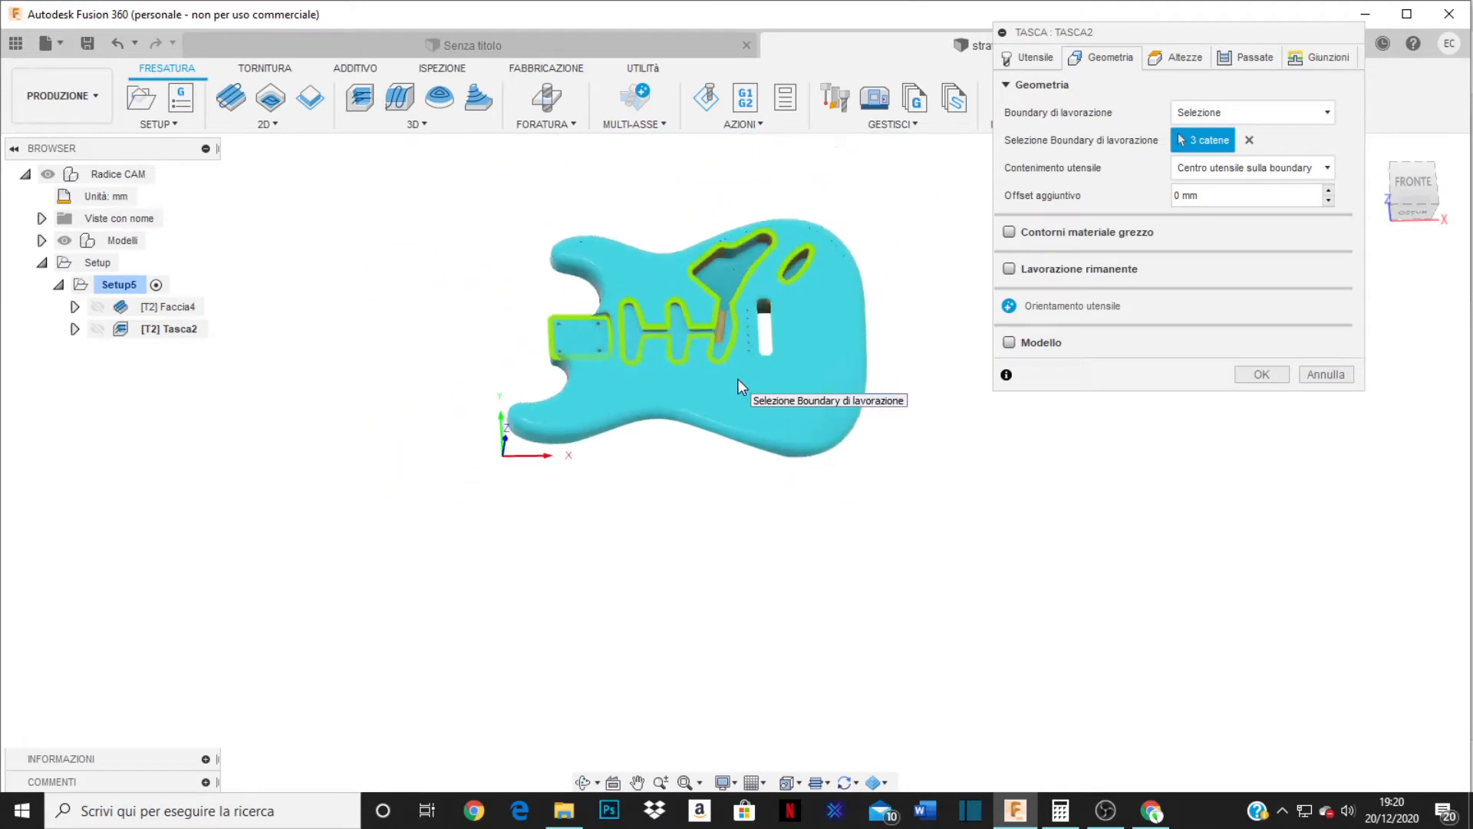
scroll(736, 230, up, 5)
scroll(750, 184, up, 2)
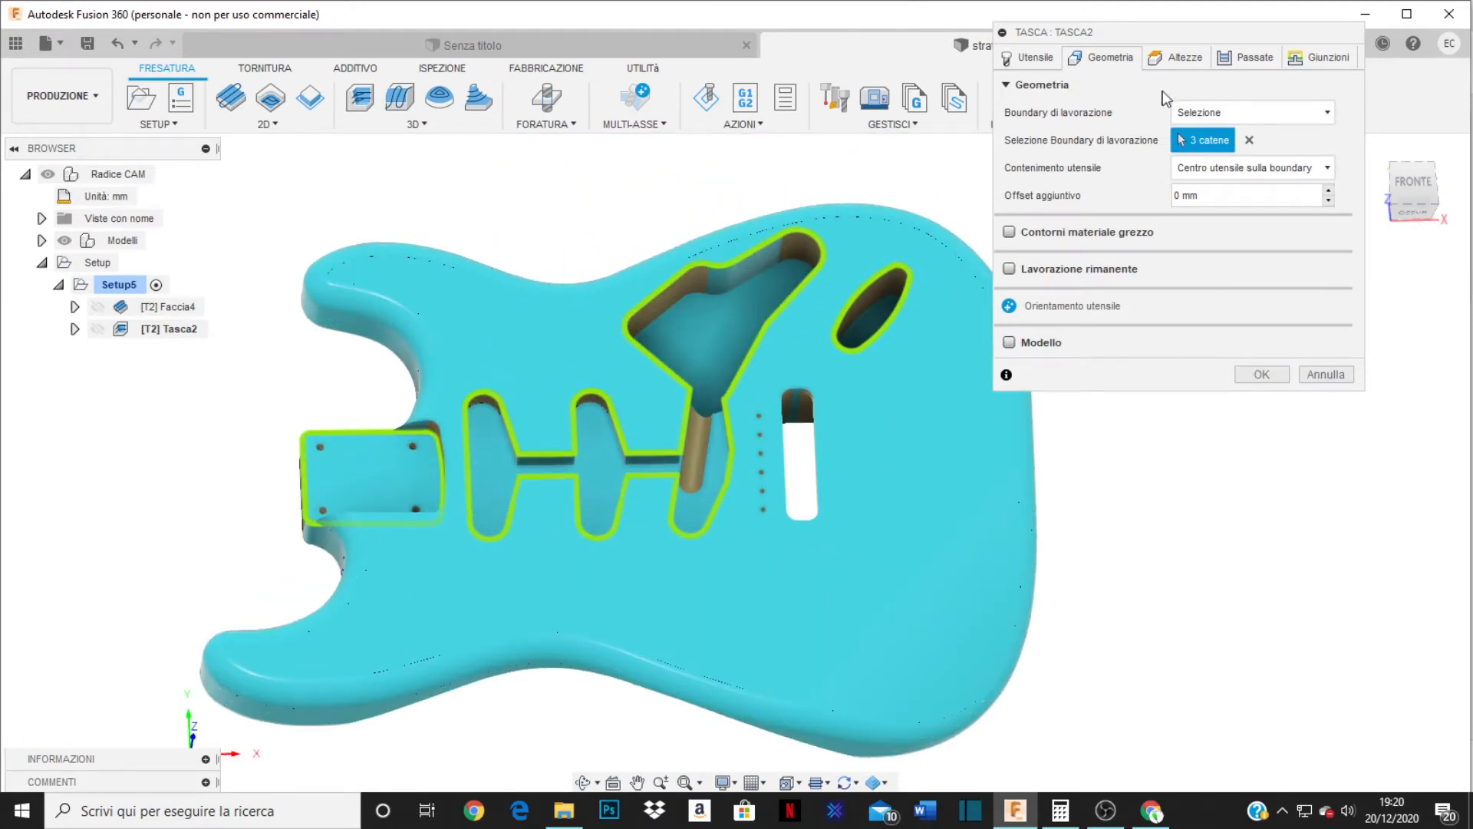
- Set the passes' tolerance to 0.1 mm, keep stock to leave enabled and edit its radial allowance
click(1181, 58)
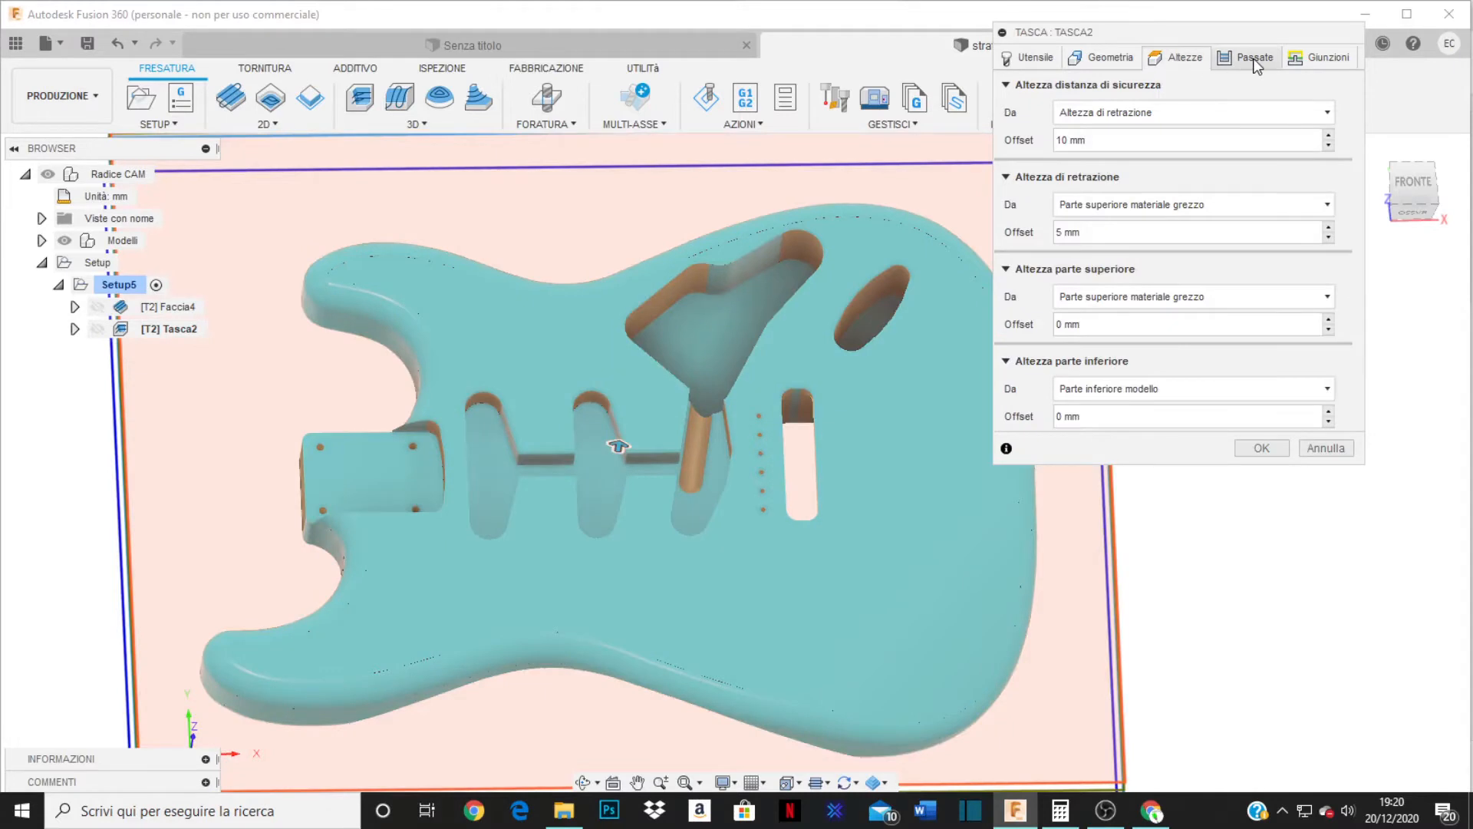
click(1254, 58)
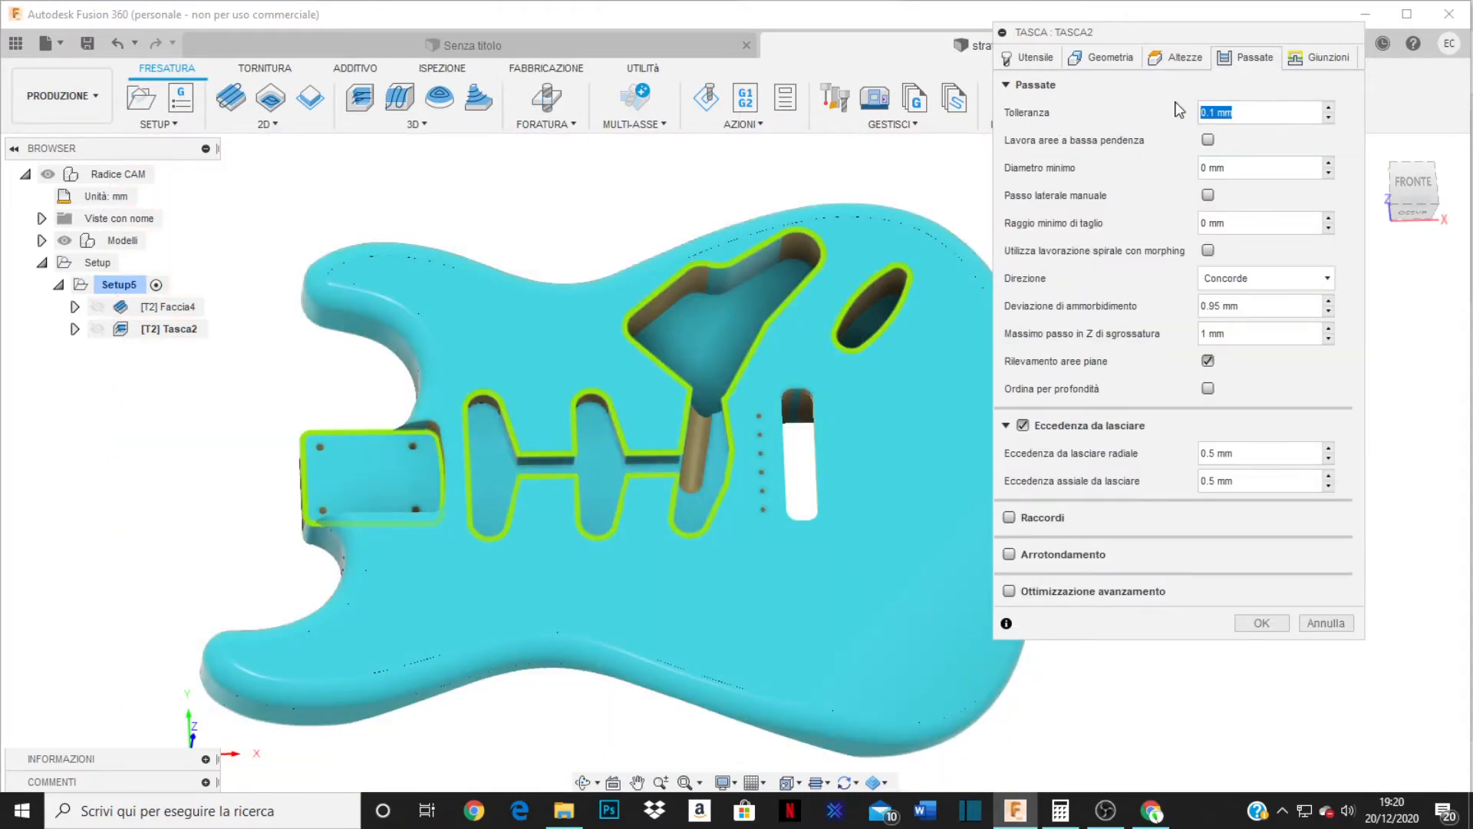
click(1284, 168)
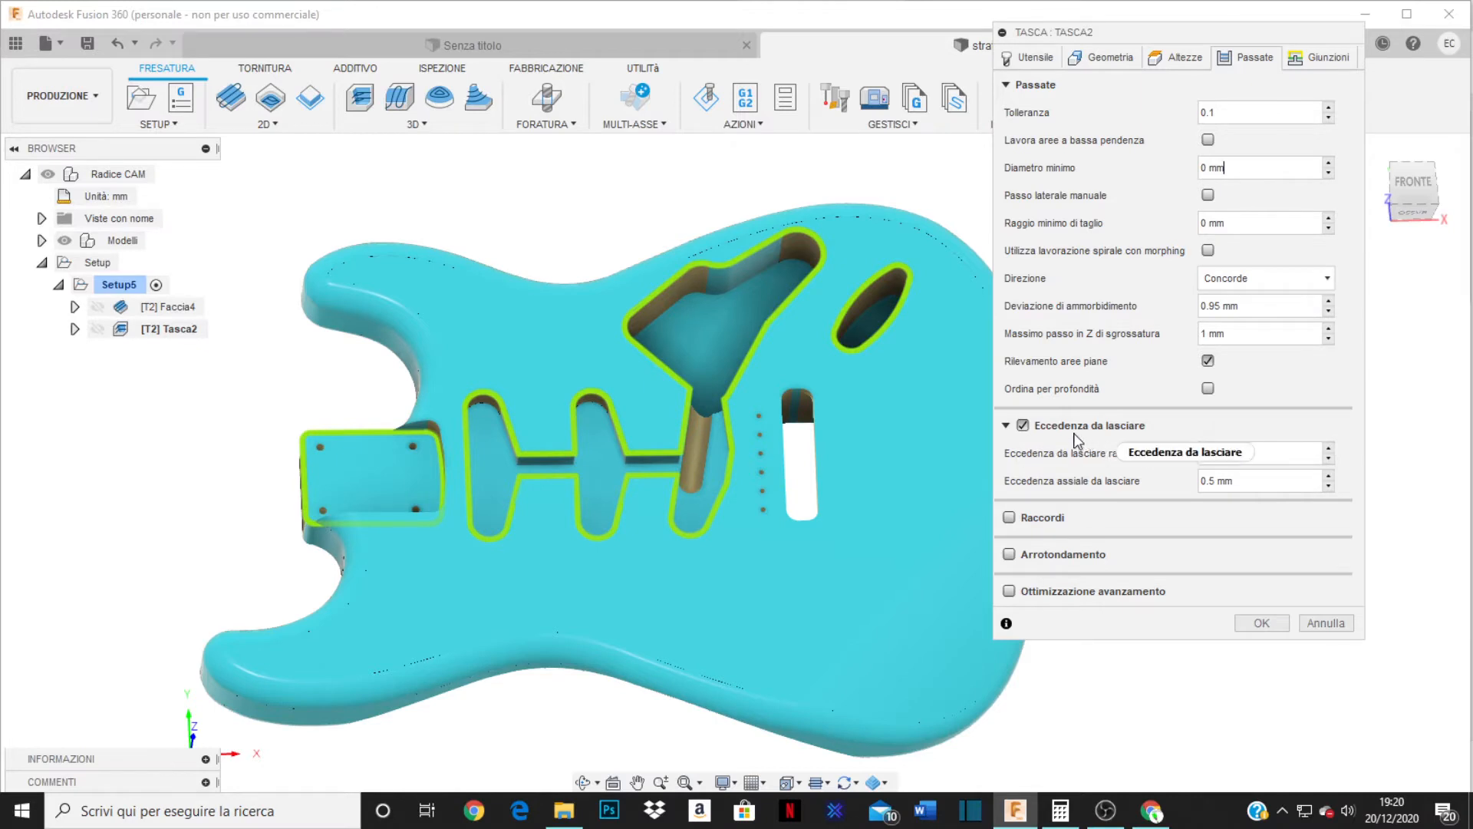
drag(1262, 453, 1181, 452)
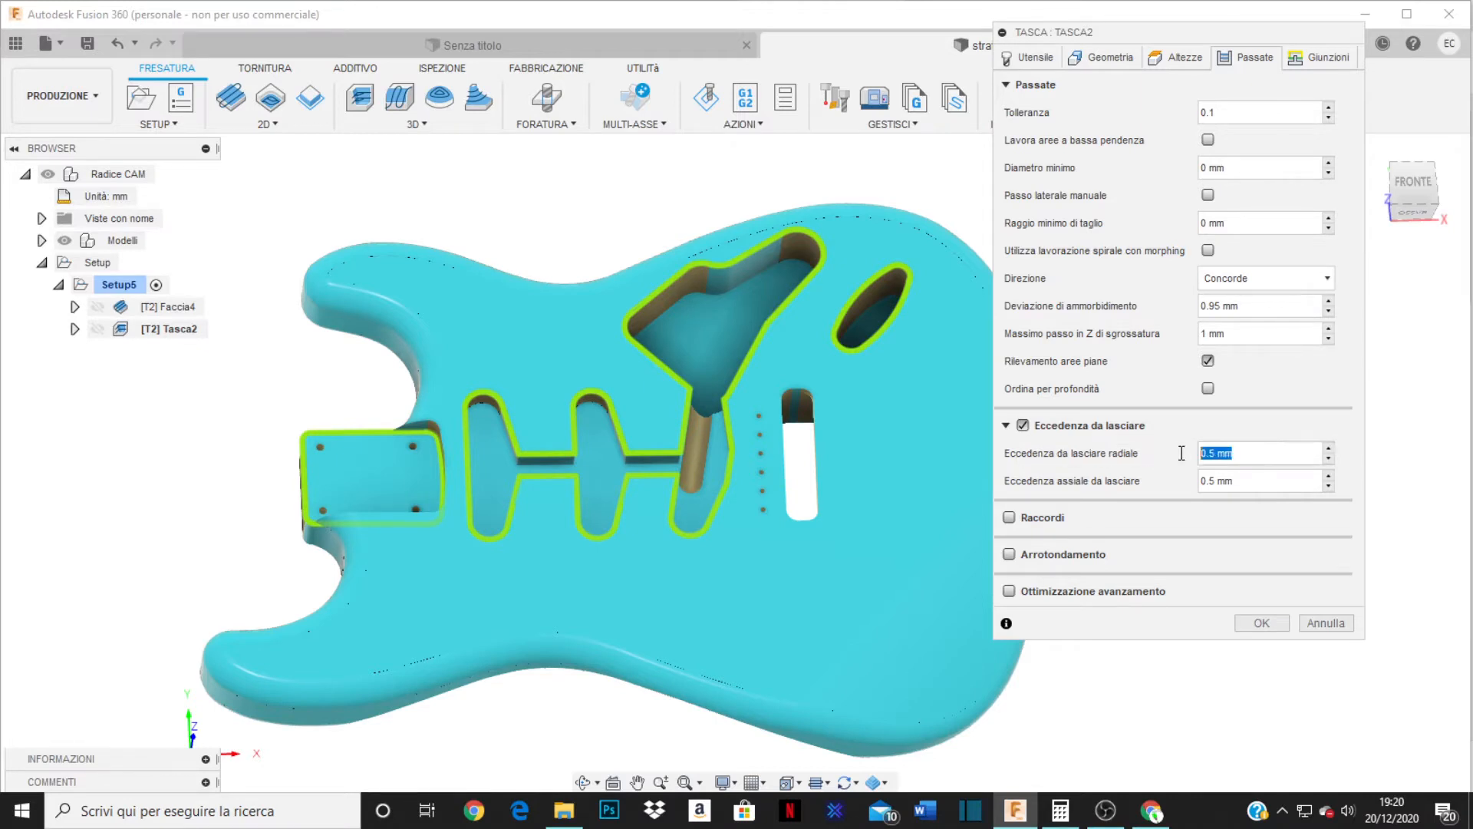
click(1023, 427)
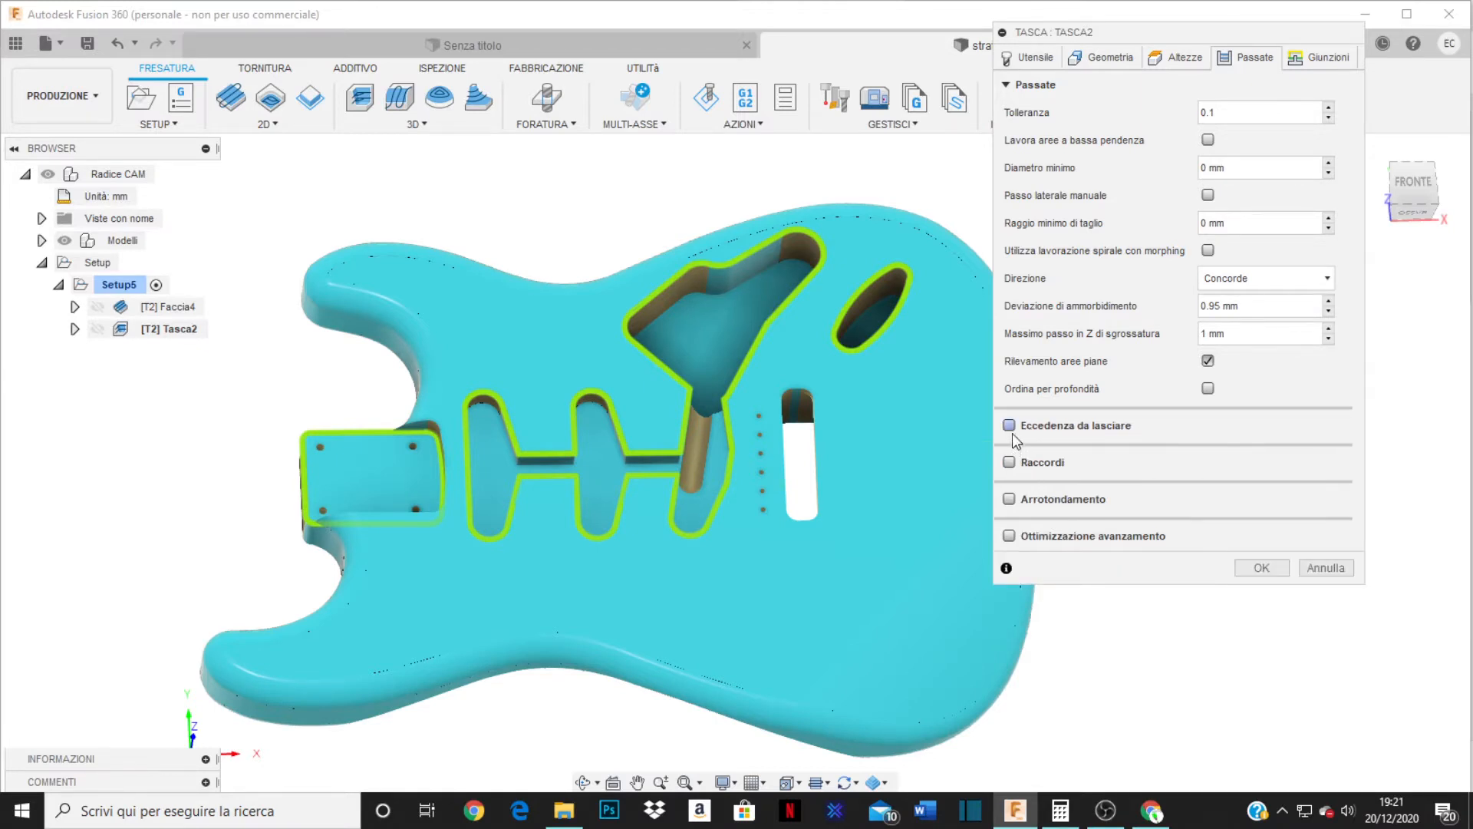
click(1015, 435)
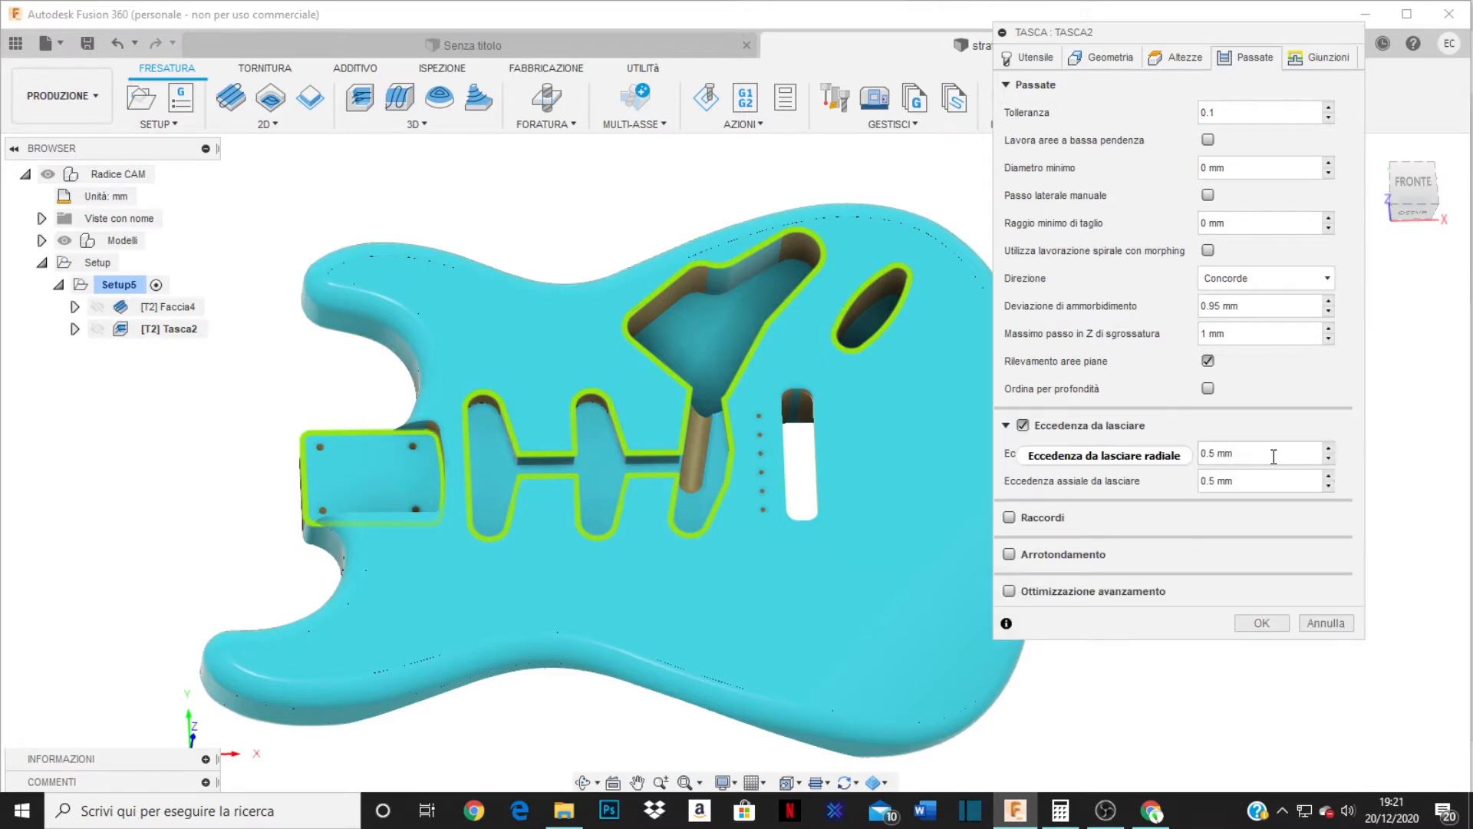
click(1235, 457)
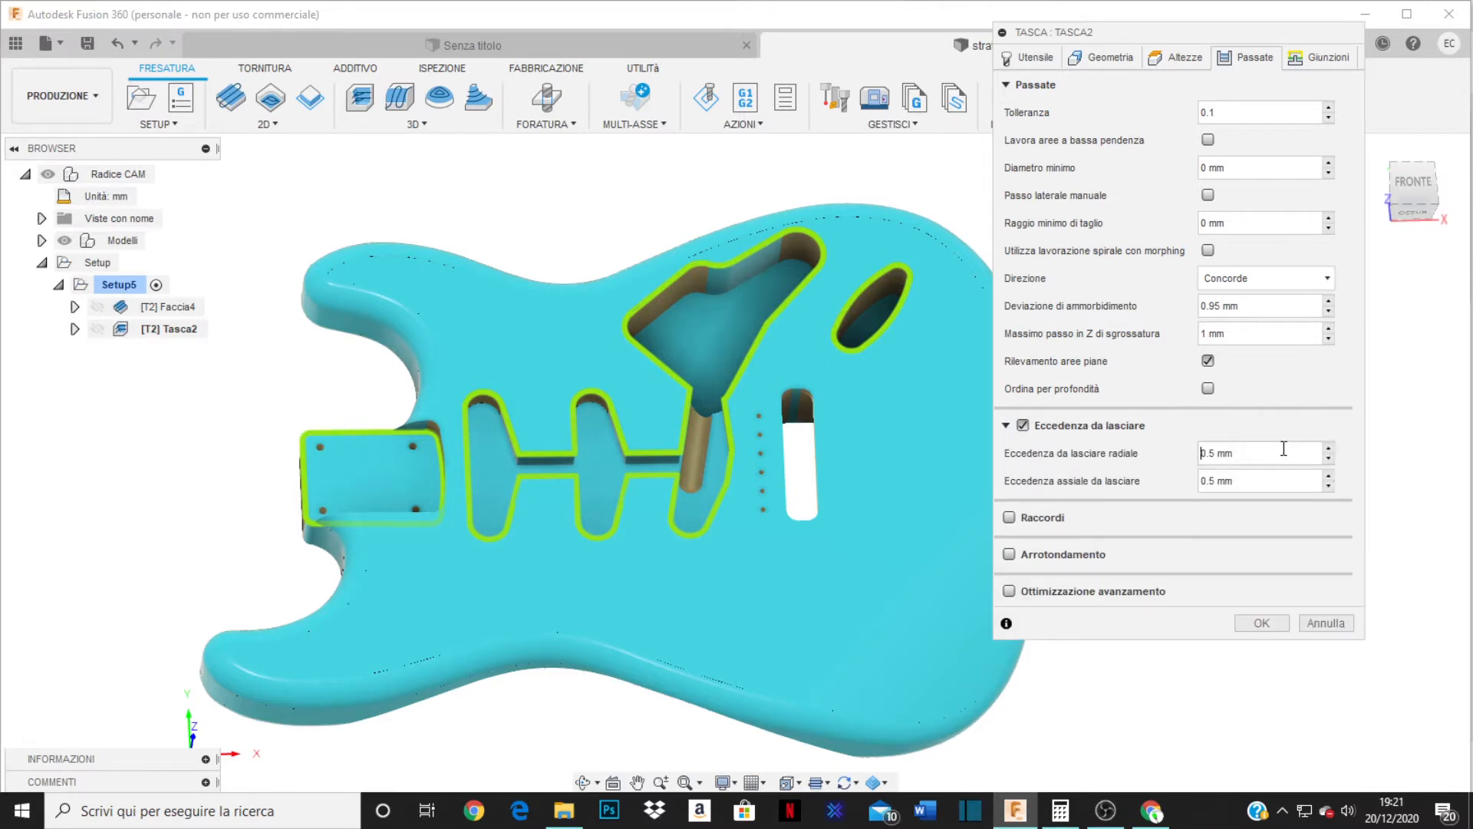
text(0)
click(1006, 426)
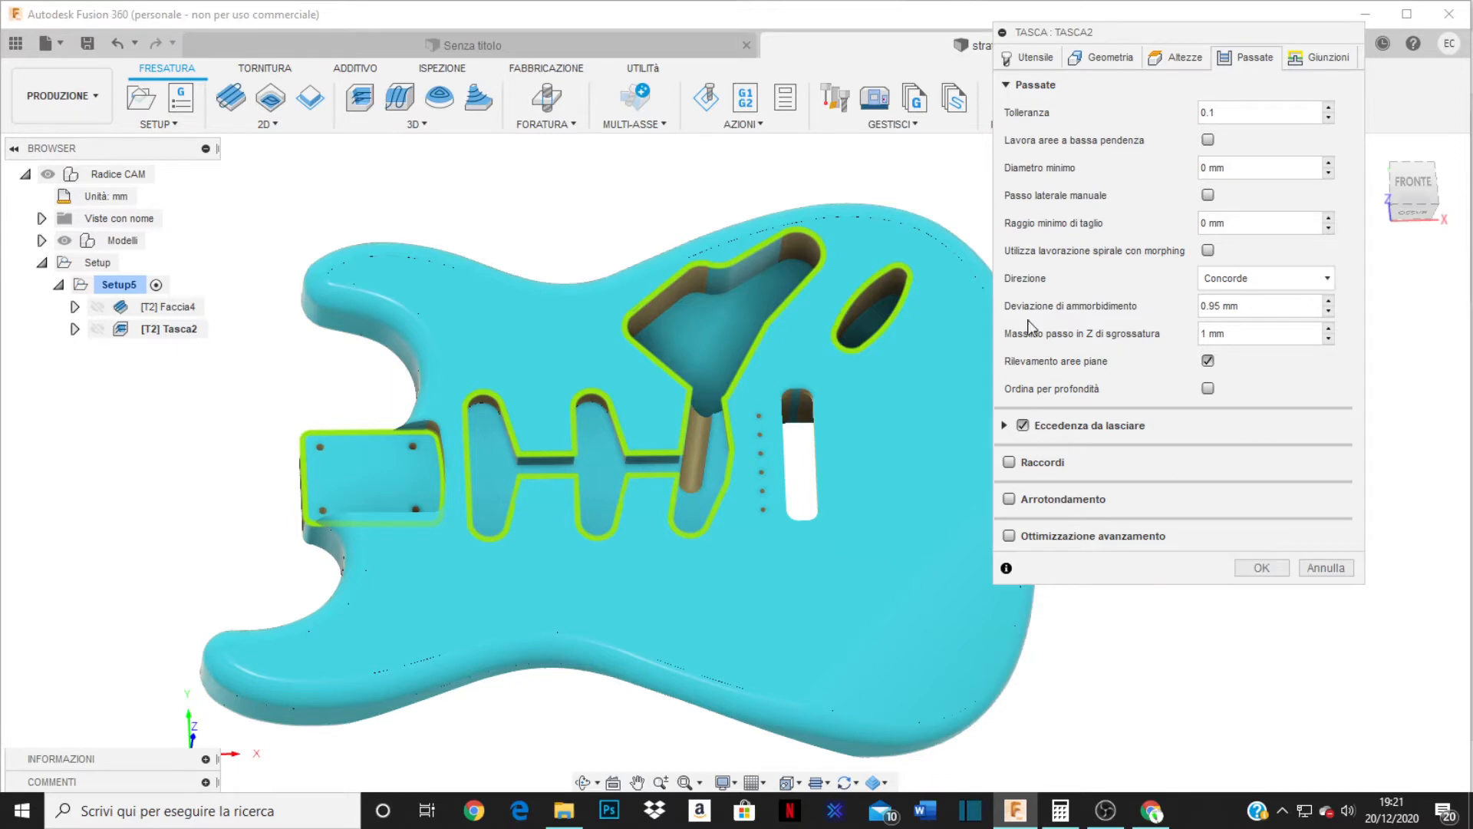
- Review the tool, geometry and height settings, increase the maximum roughing stepdown and generate the pocket toolpath
click(1190, 66)
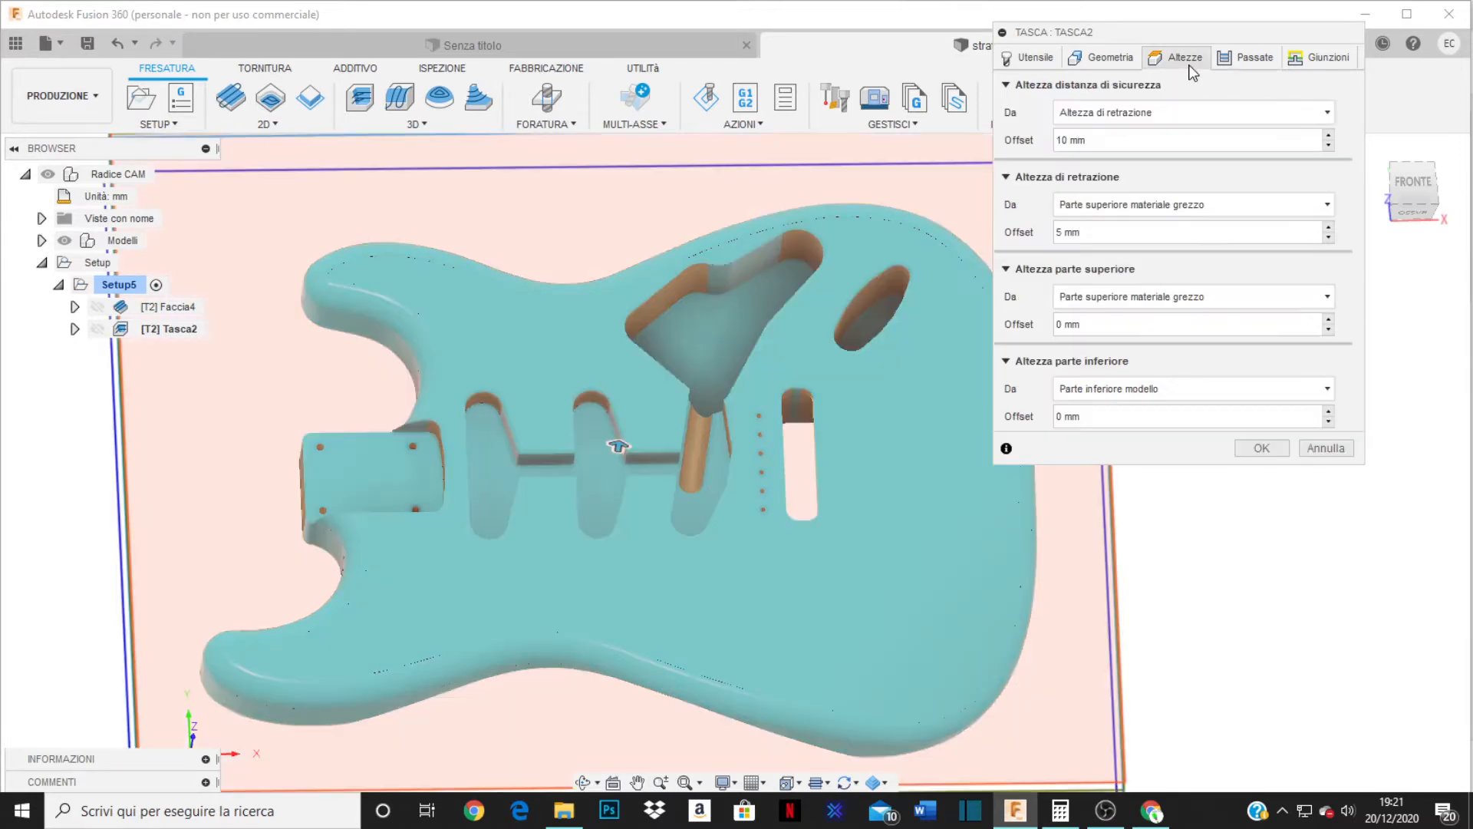
click(1035, 62)
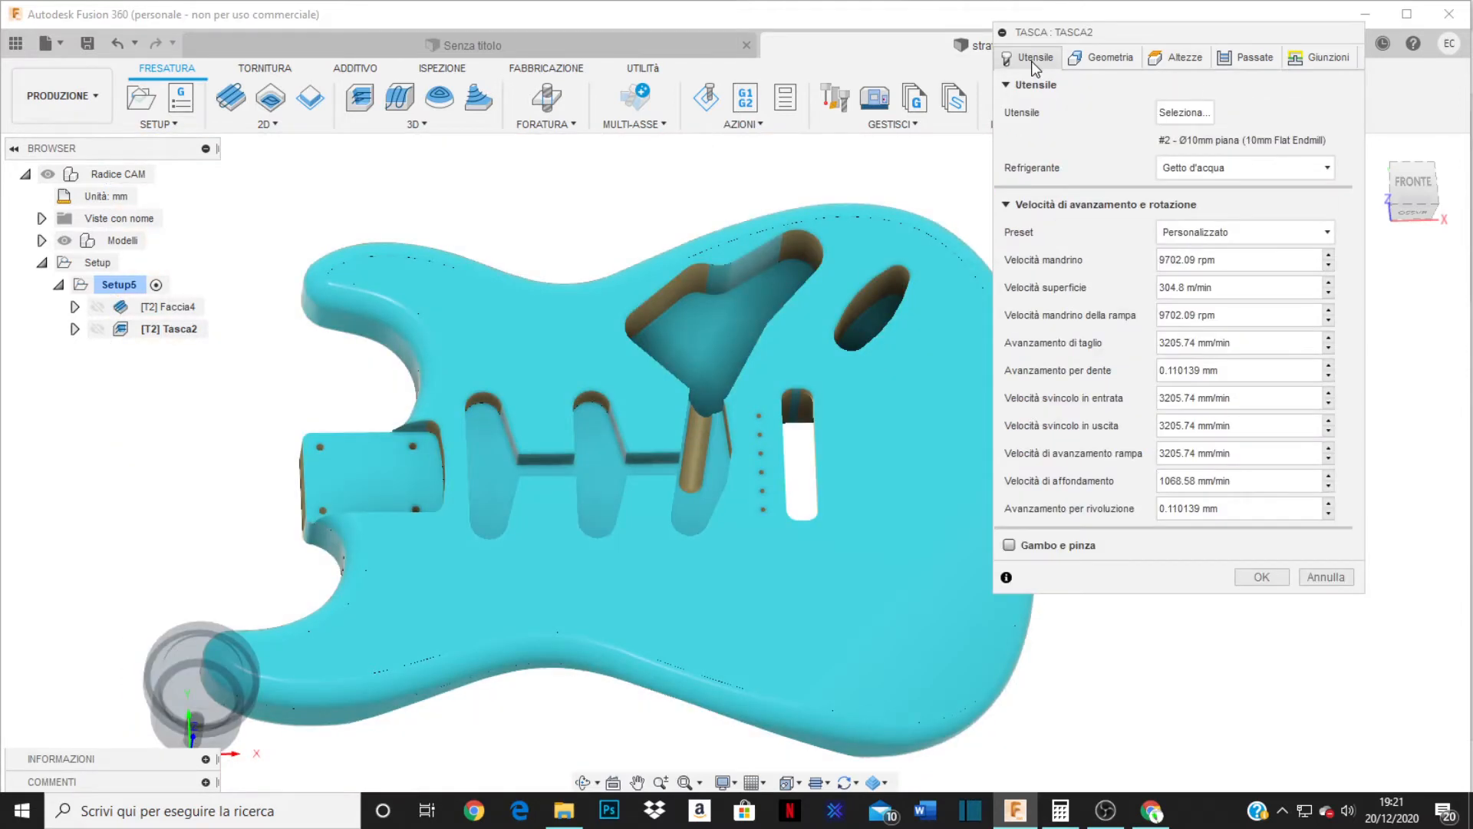
click(1097, 60)
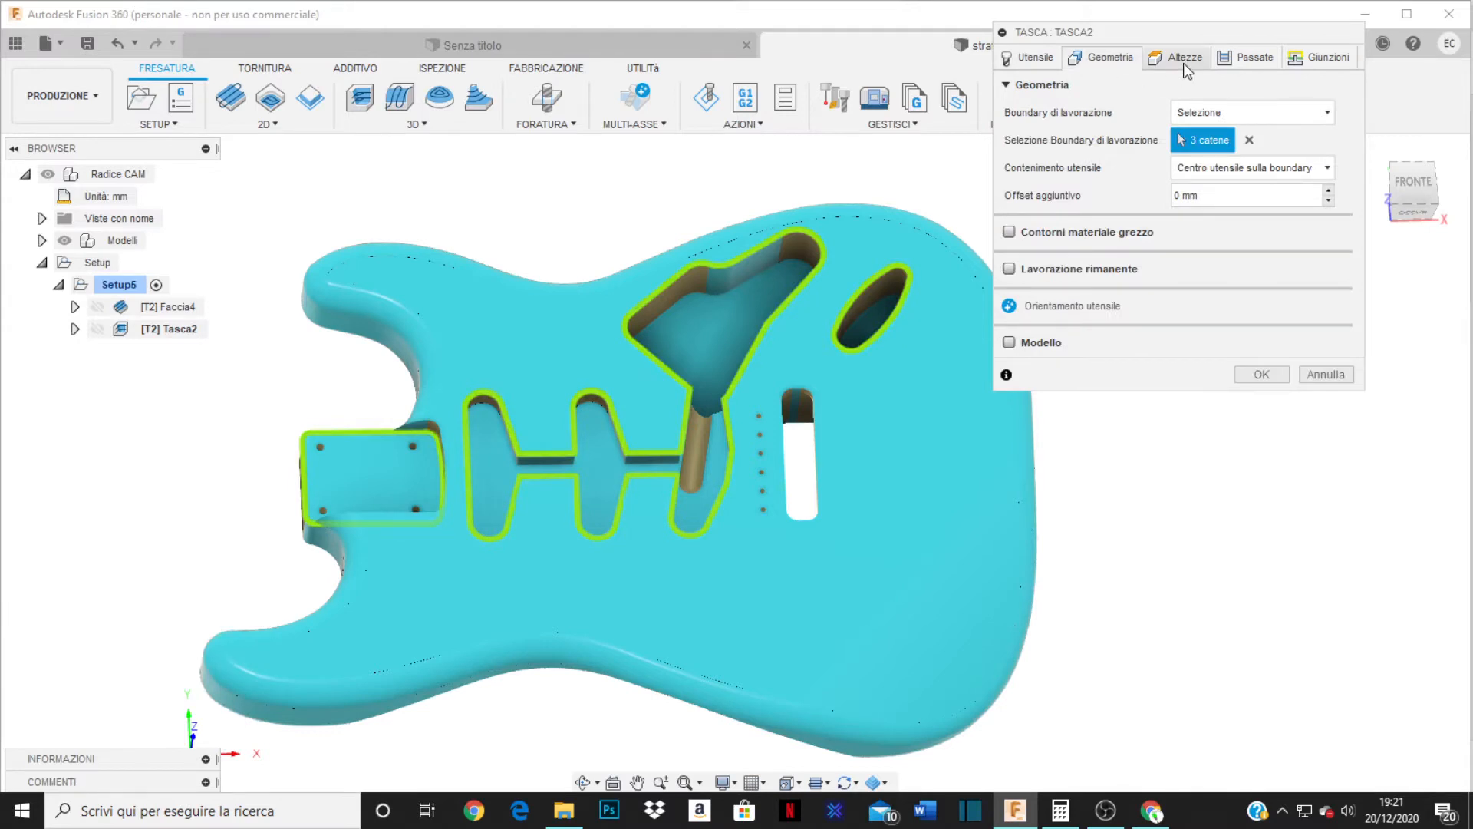
click(1184, 65)
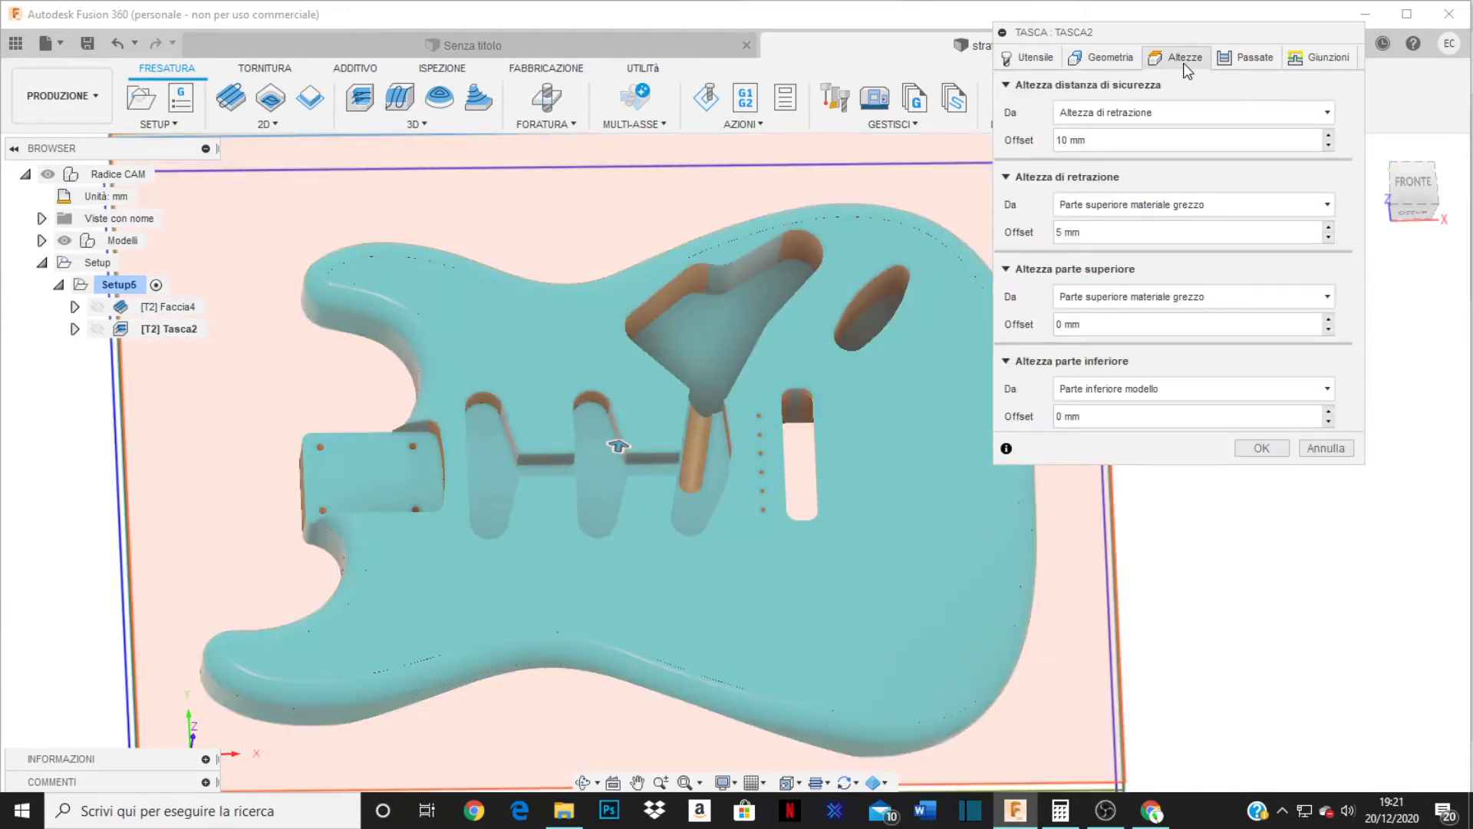
click(1255, 58)
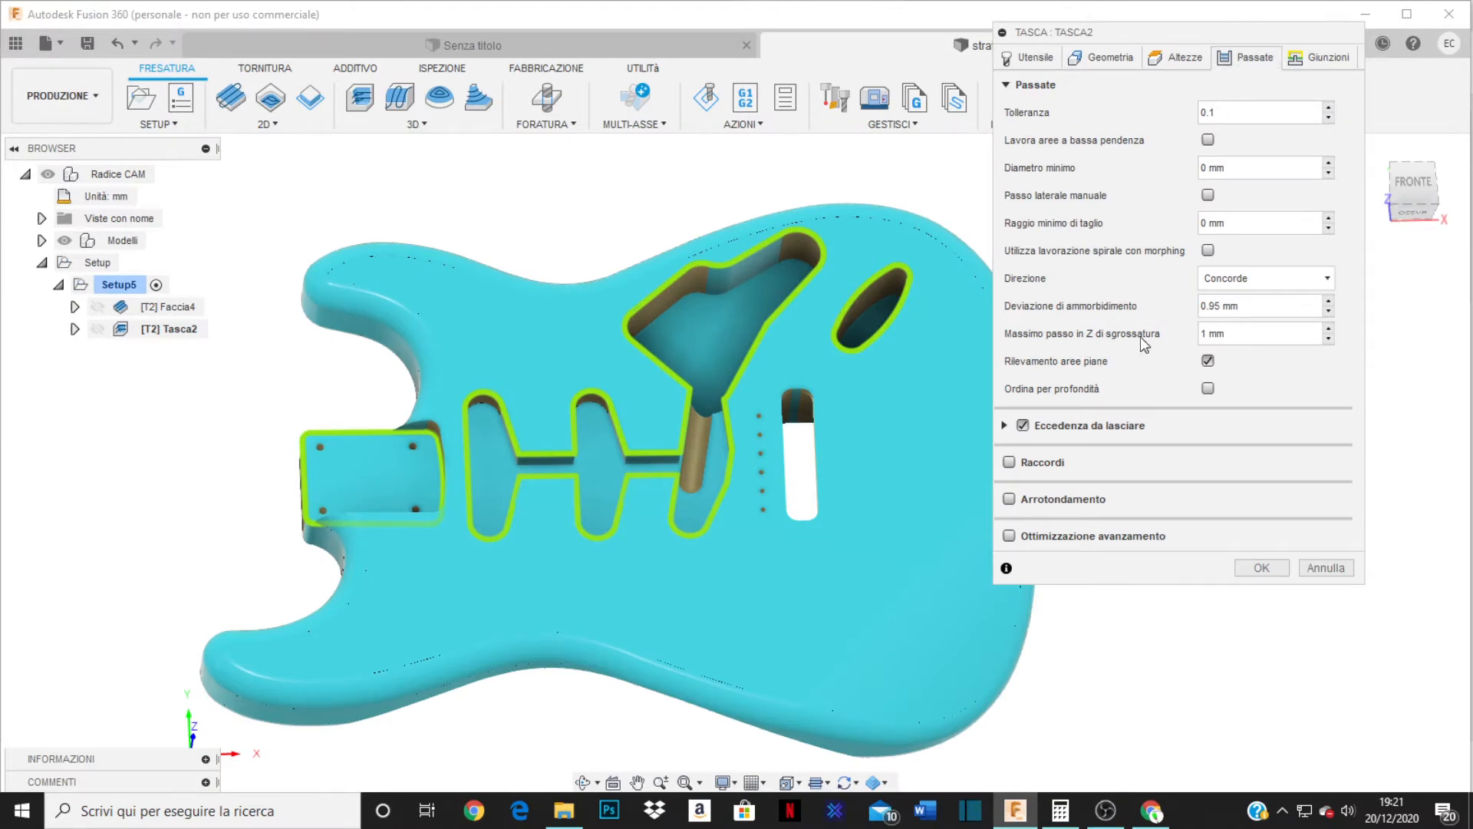
click(1329, 329)
click(1261, 569)
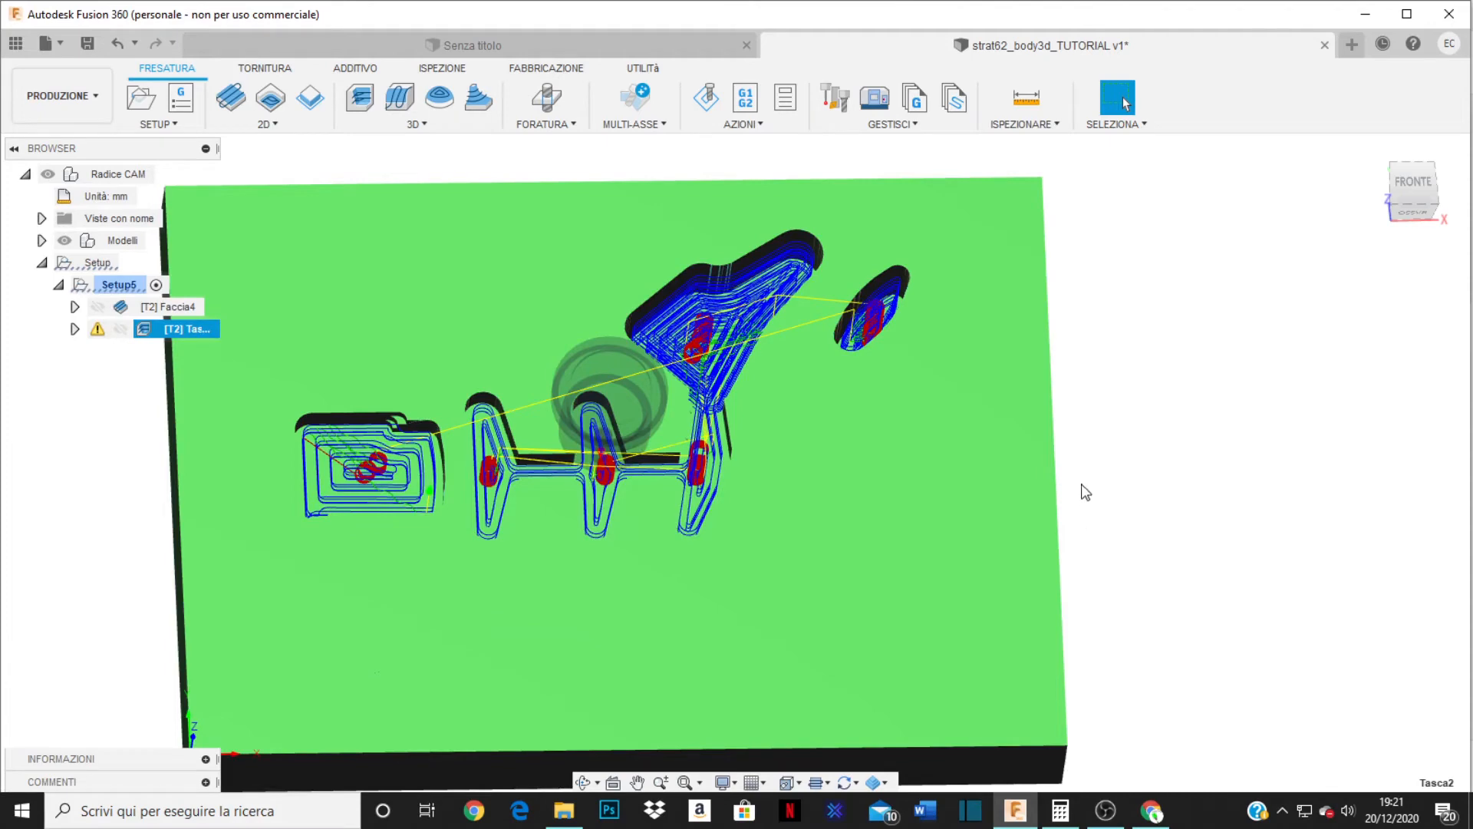
- Examine the pocket clearing toolpath in the neck, pickup, control and jack cavities from an oblique angle
middle_drag(1082, 485, 1227, 460)
shift+middle_drag(804, 520, 807, 464)
scroll(806, 461, down, 1)
scroll(538, 427, up, 4)
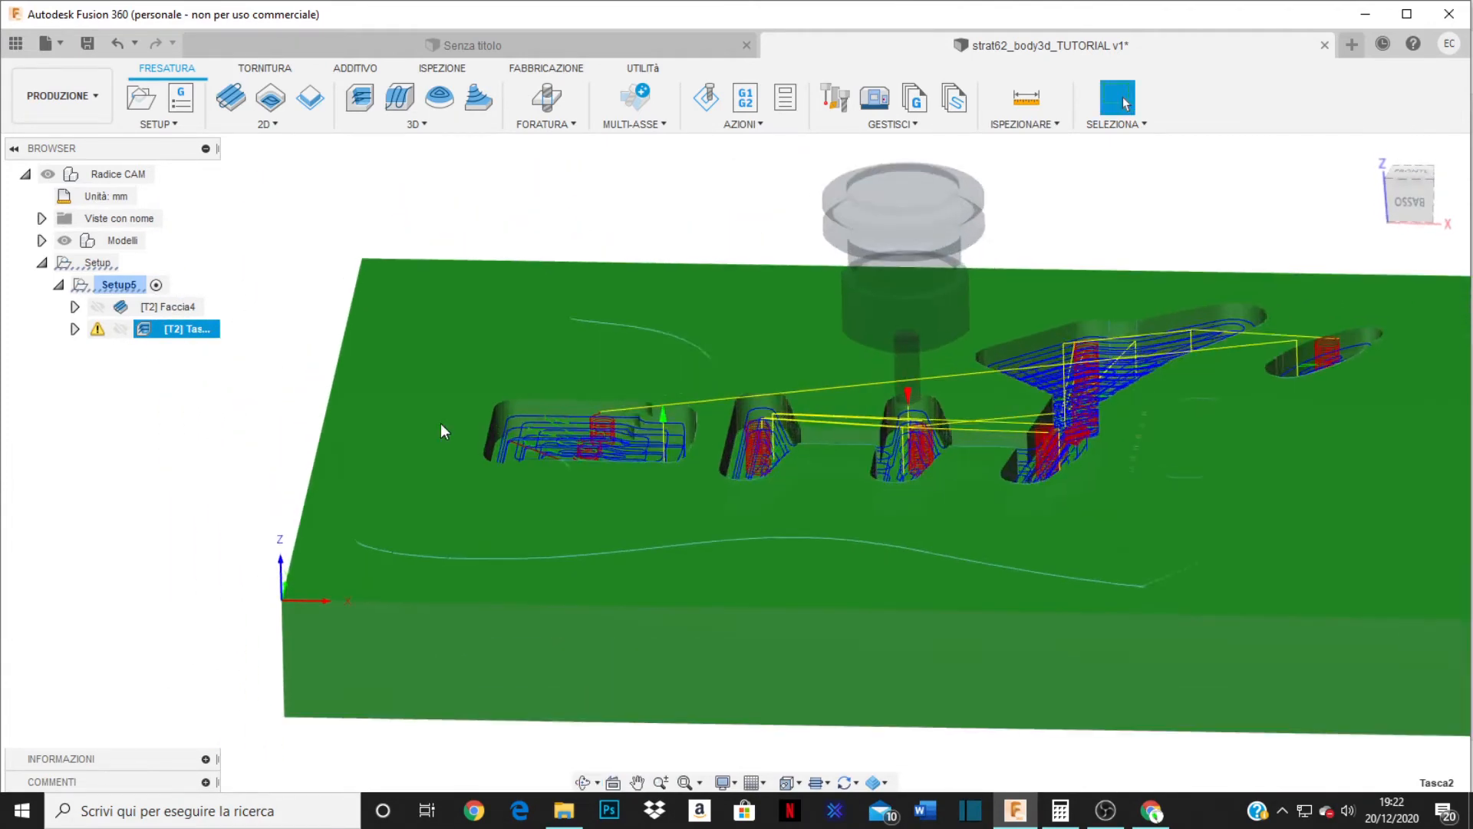
scroll(441, 424, up, 2)
mouse_move(691, 478)
shift+middle_down()
mouse_move(690, 433)
mouse_move(669, 471)
shift+middle_up()
scroll(687, 464, down, 3)
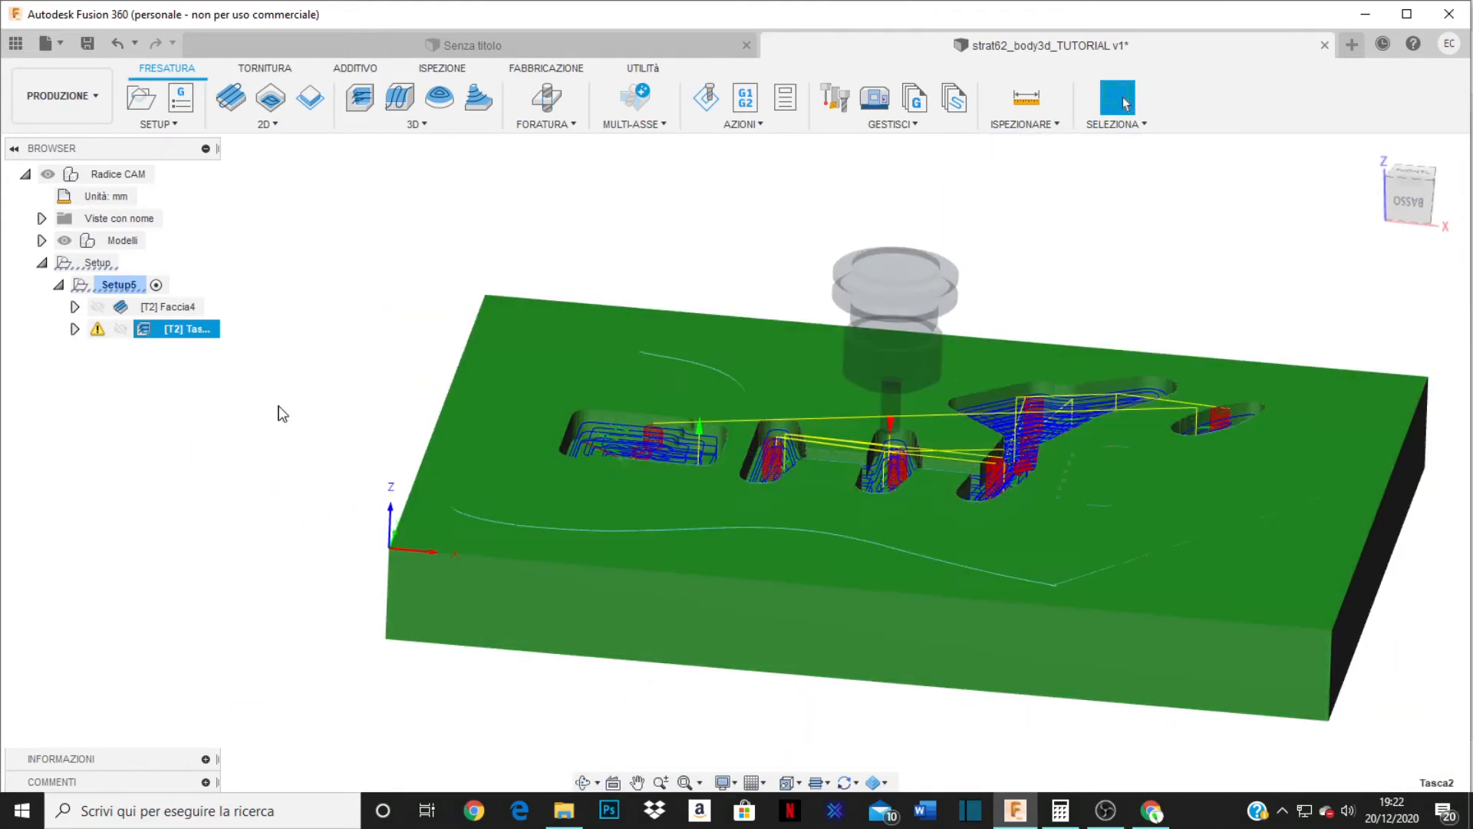
- Simulate the pocket clearing operation and watch the material removal in the pickup and control cavities
right_click(222, 346)
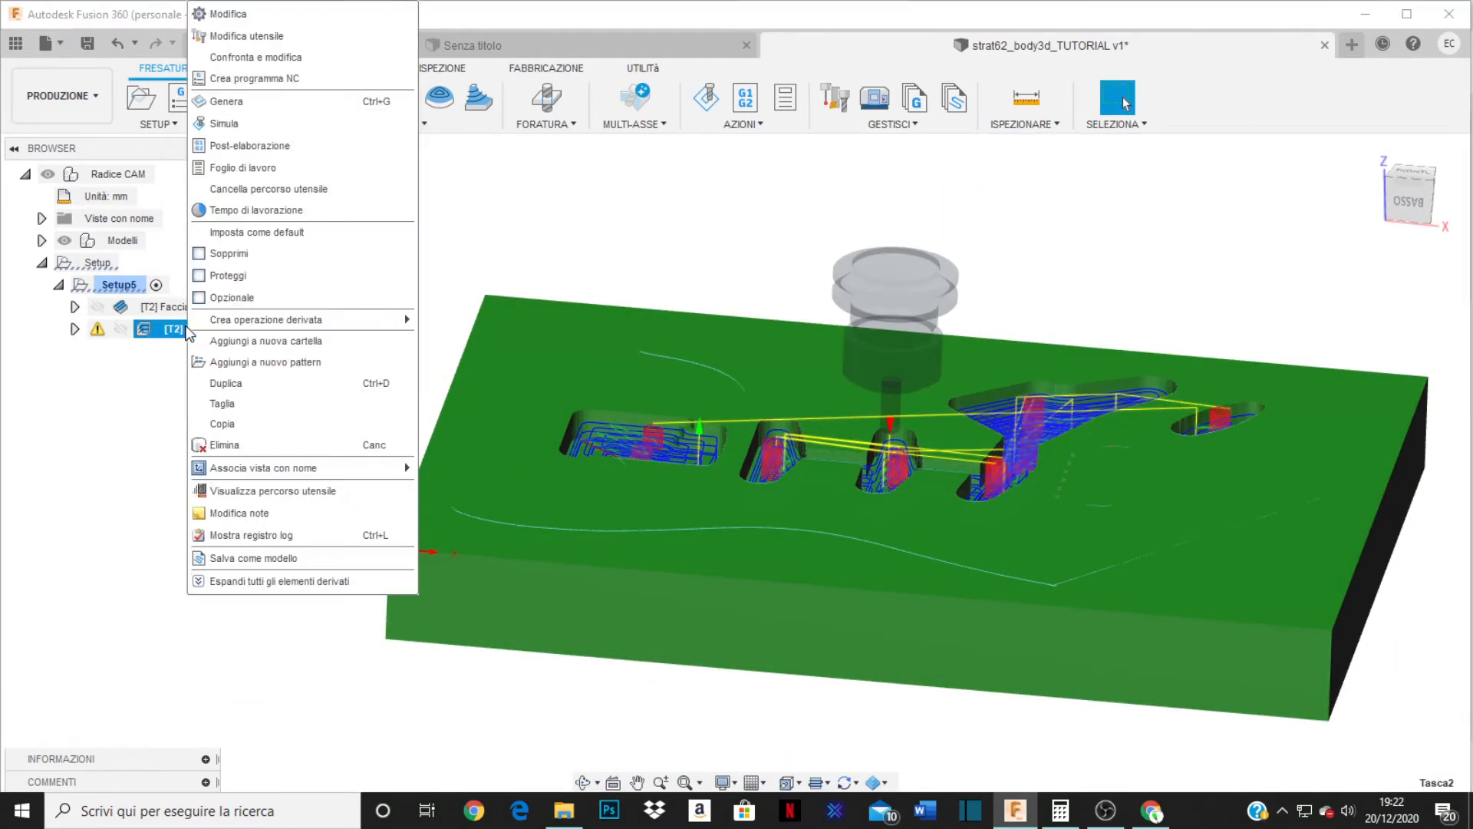
click(229, 123)
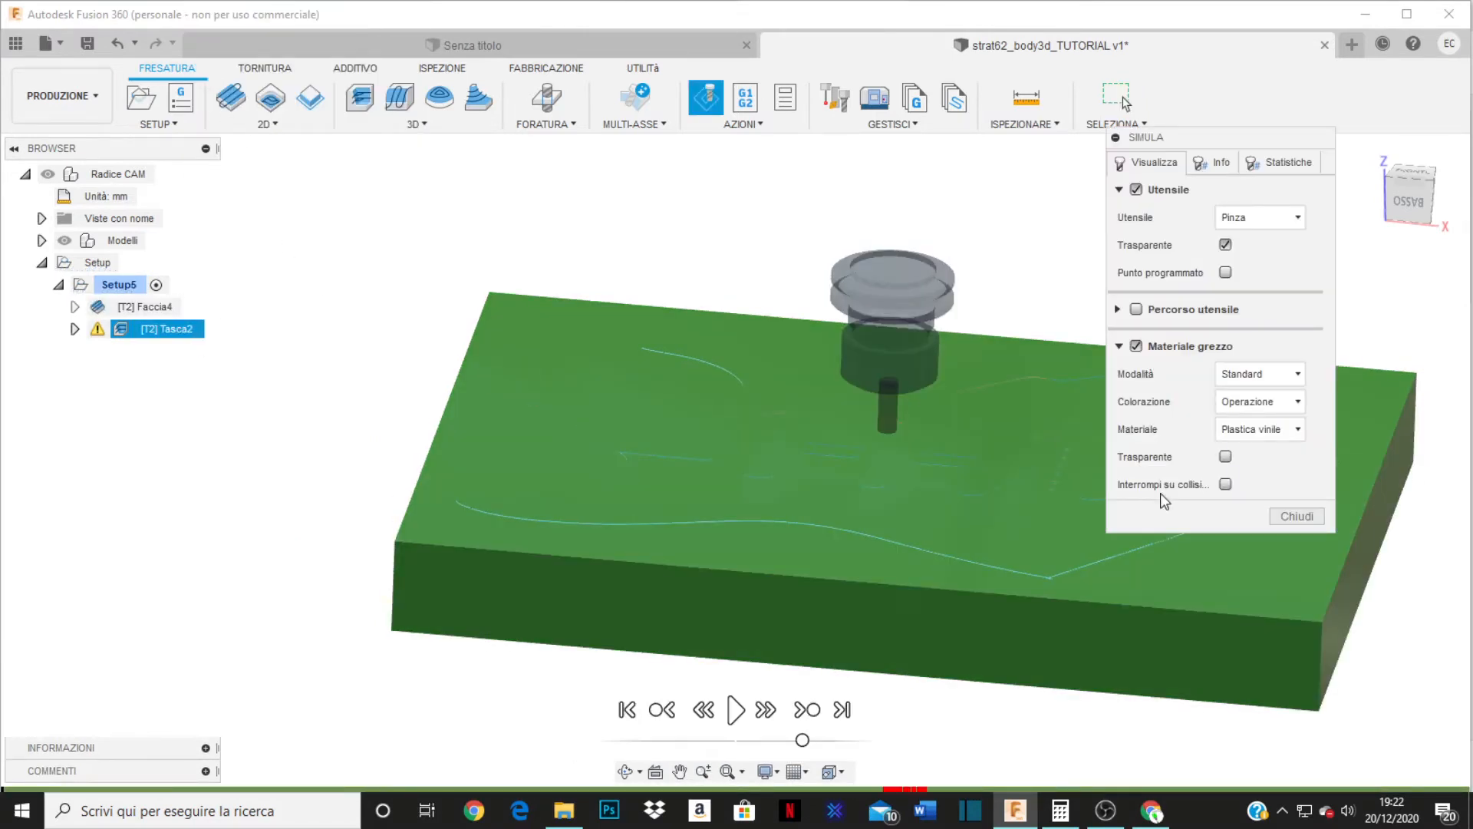
click(735, 704)
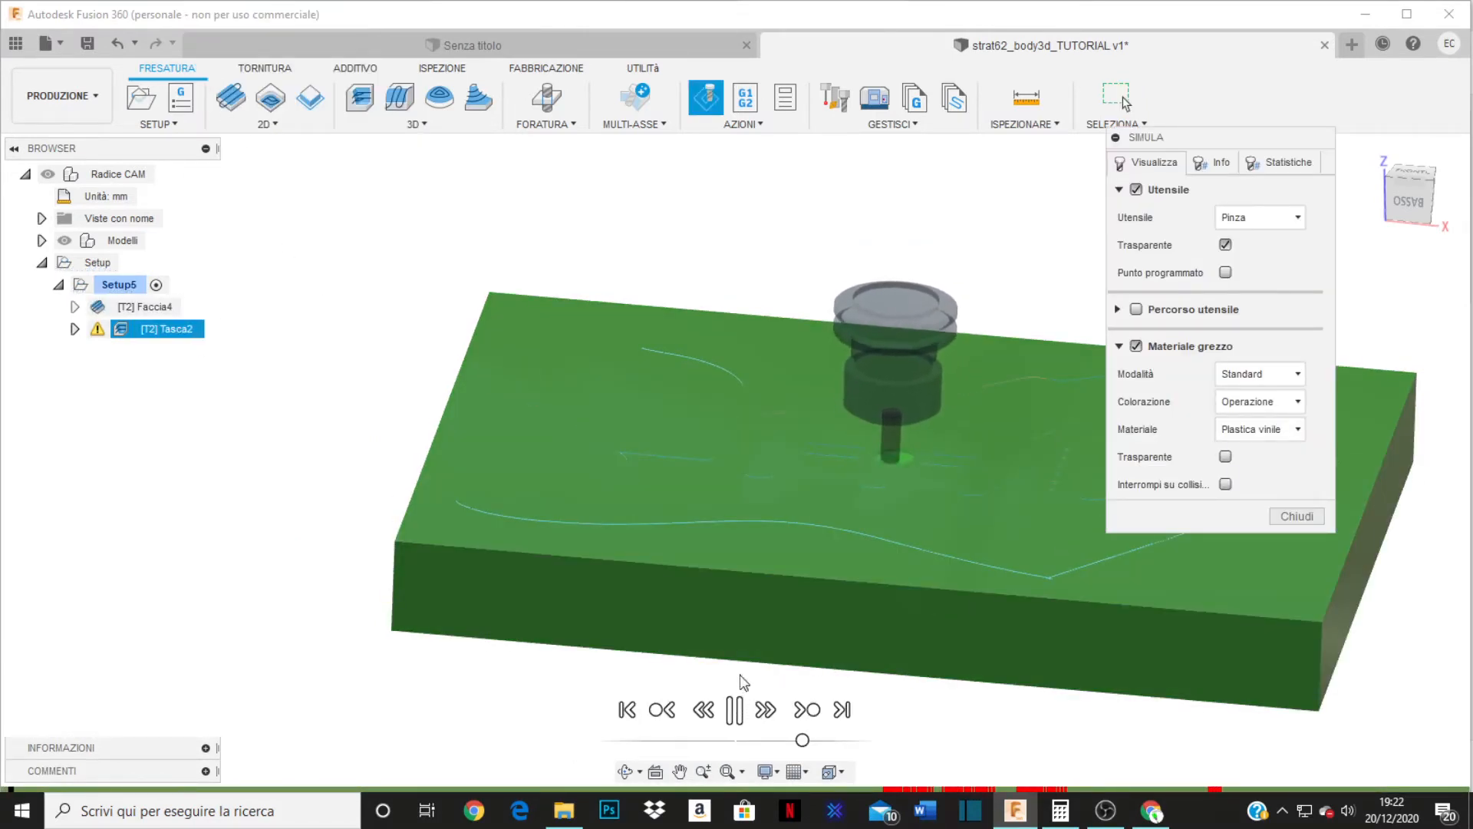
scroll(602, 450, down, 3)
scroll(708, 448, down, 2)
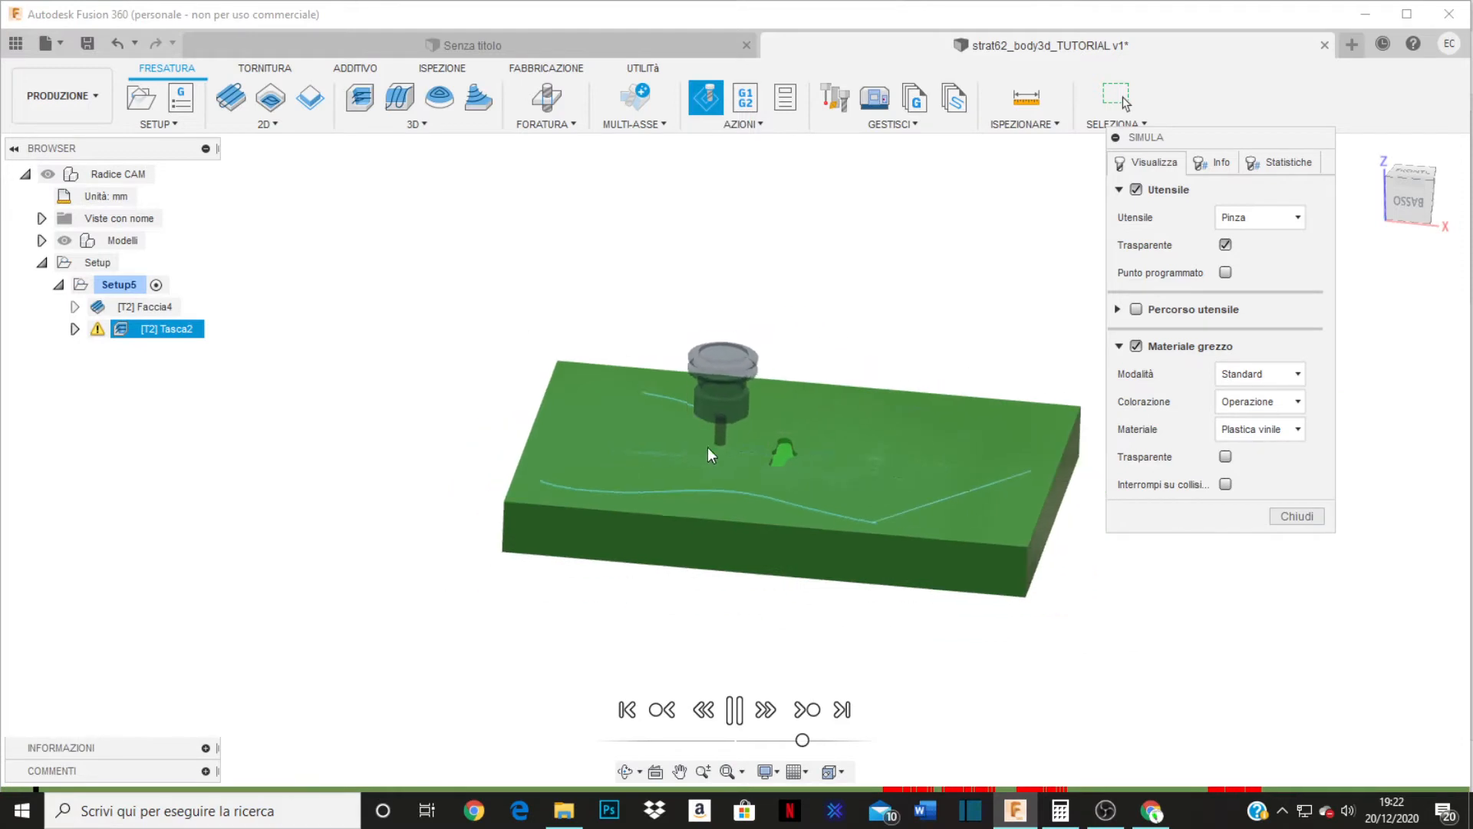
scroll(967, 476, up, 4)
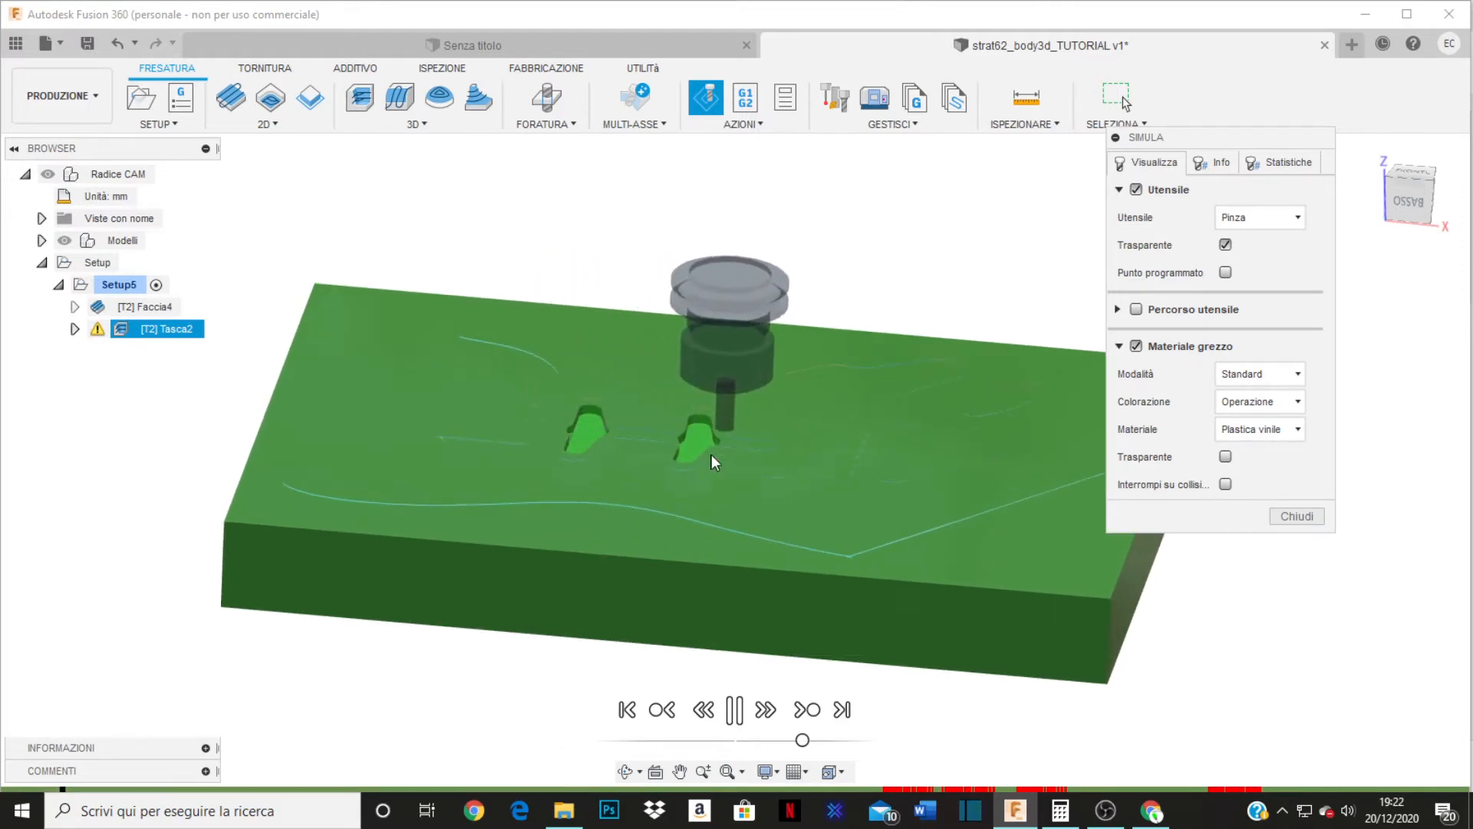
shift+middle_drag(711, 456, 746, 497)
scroll(651, 462, down, 2)
scroll(886, 460, down, 1)
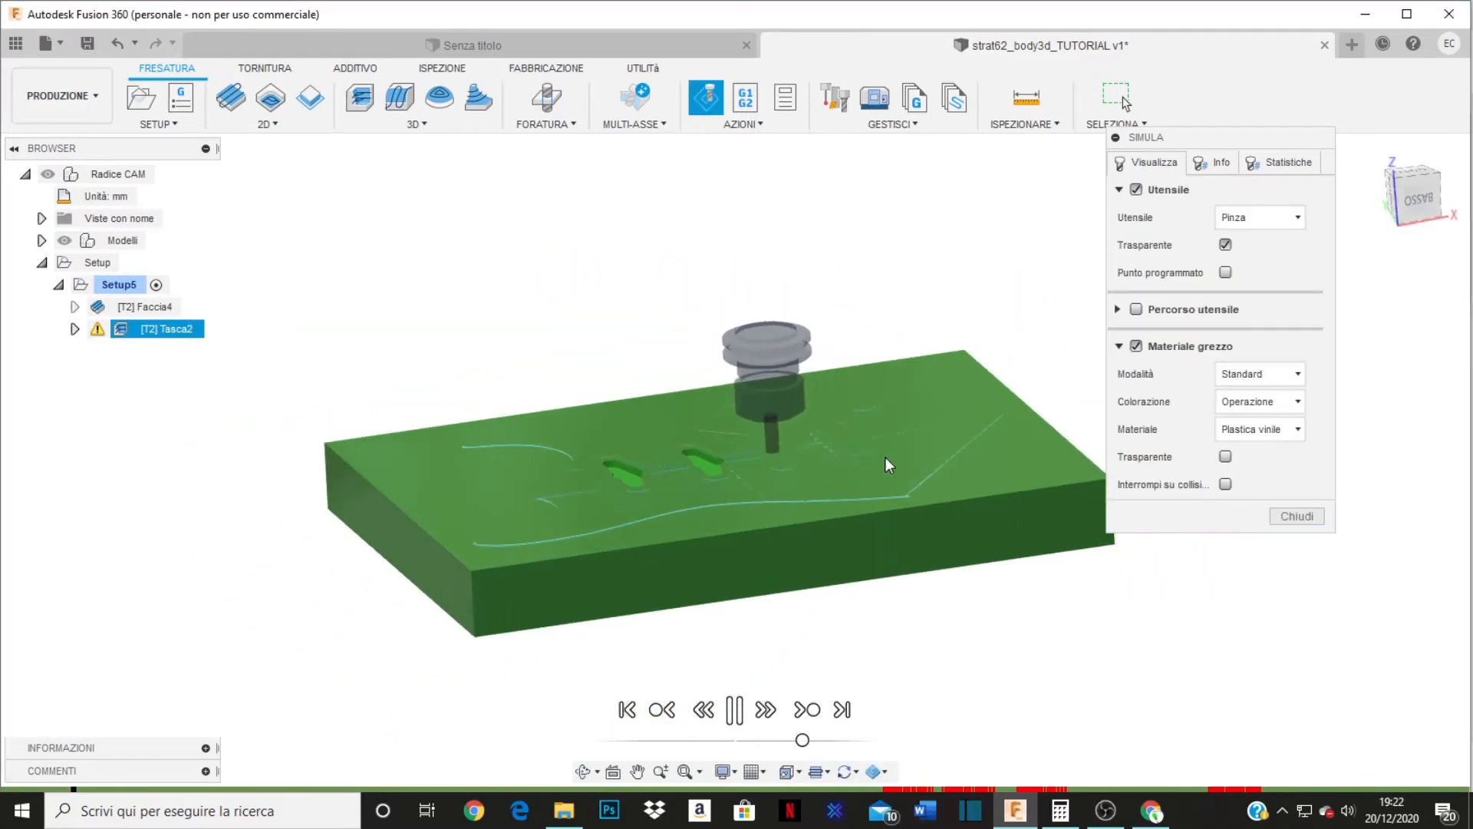
scroll(933, 463, up, 1)
scroll(933, 460, up, 1)
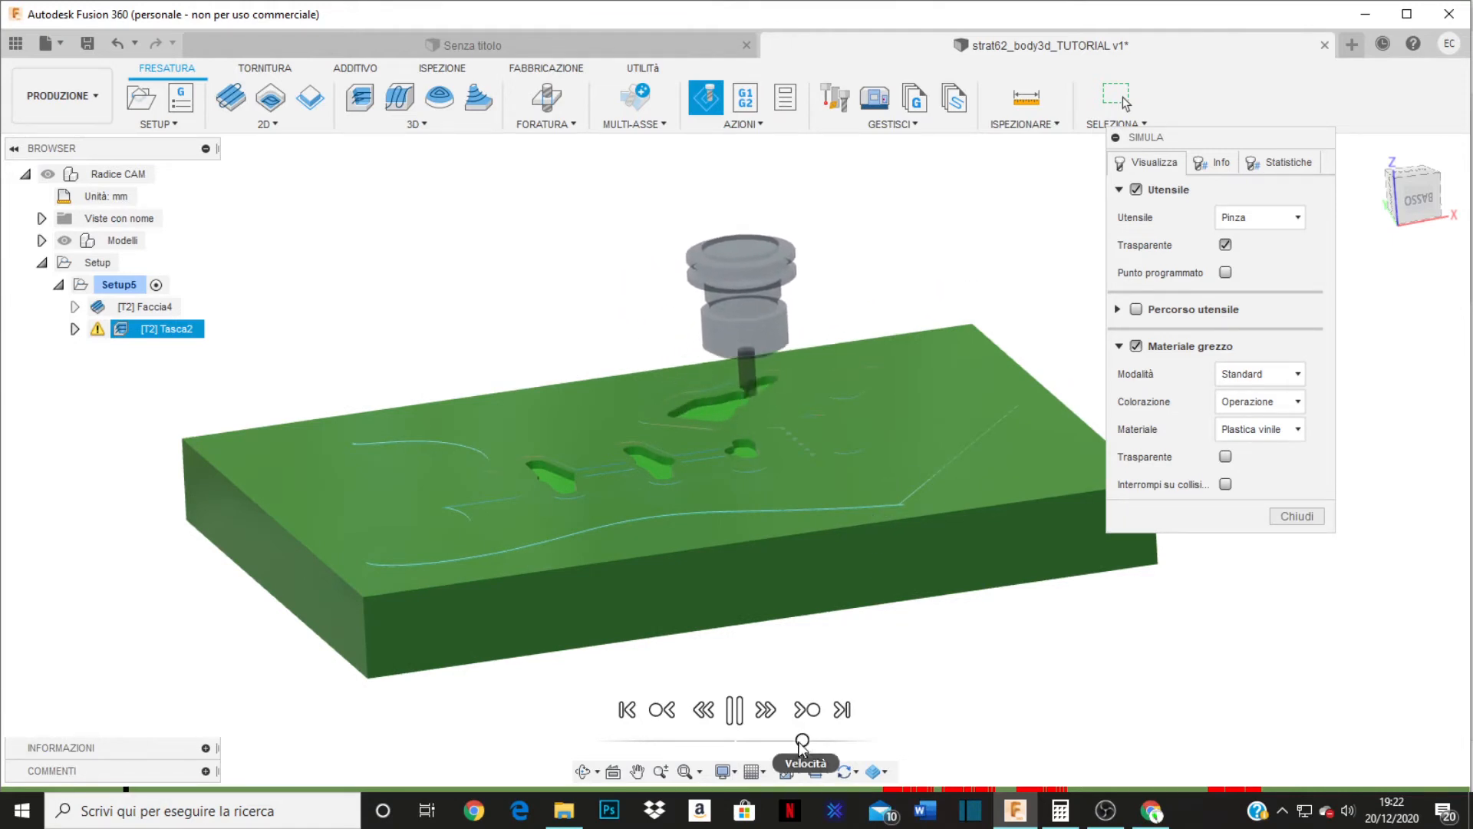
- Slow down the simulation and examine up close how the tool holder moves around the control cavity's edge
drag(812, 741, 769, 743)
scroll(722, 445, up, 3)
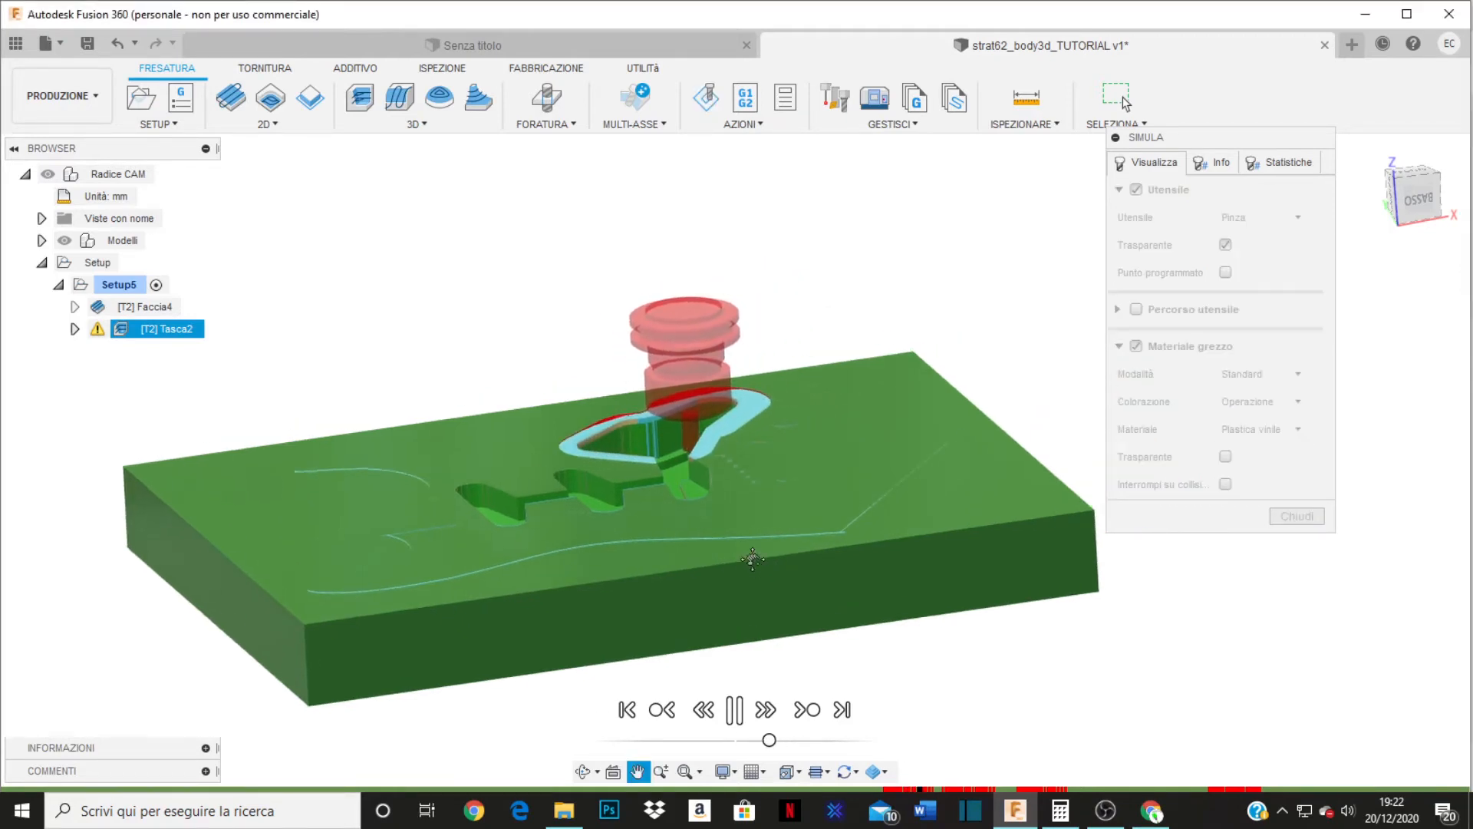
scroll(624, 421, up, 5)
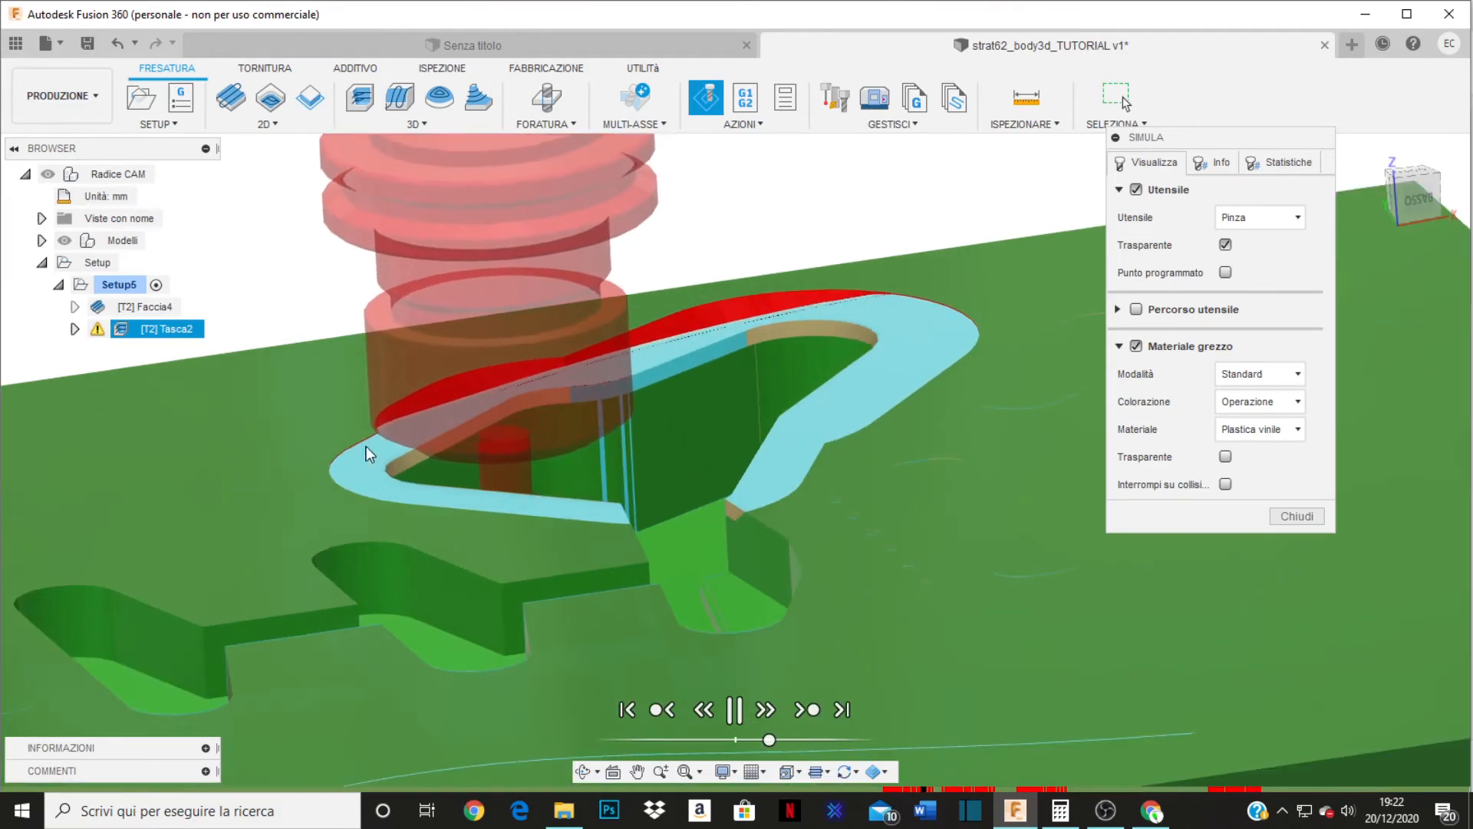
middle_drag(427, 526, 398, 510)
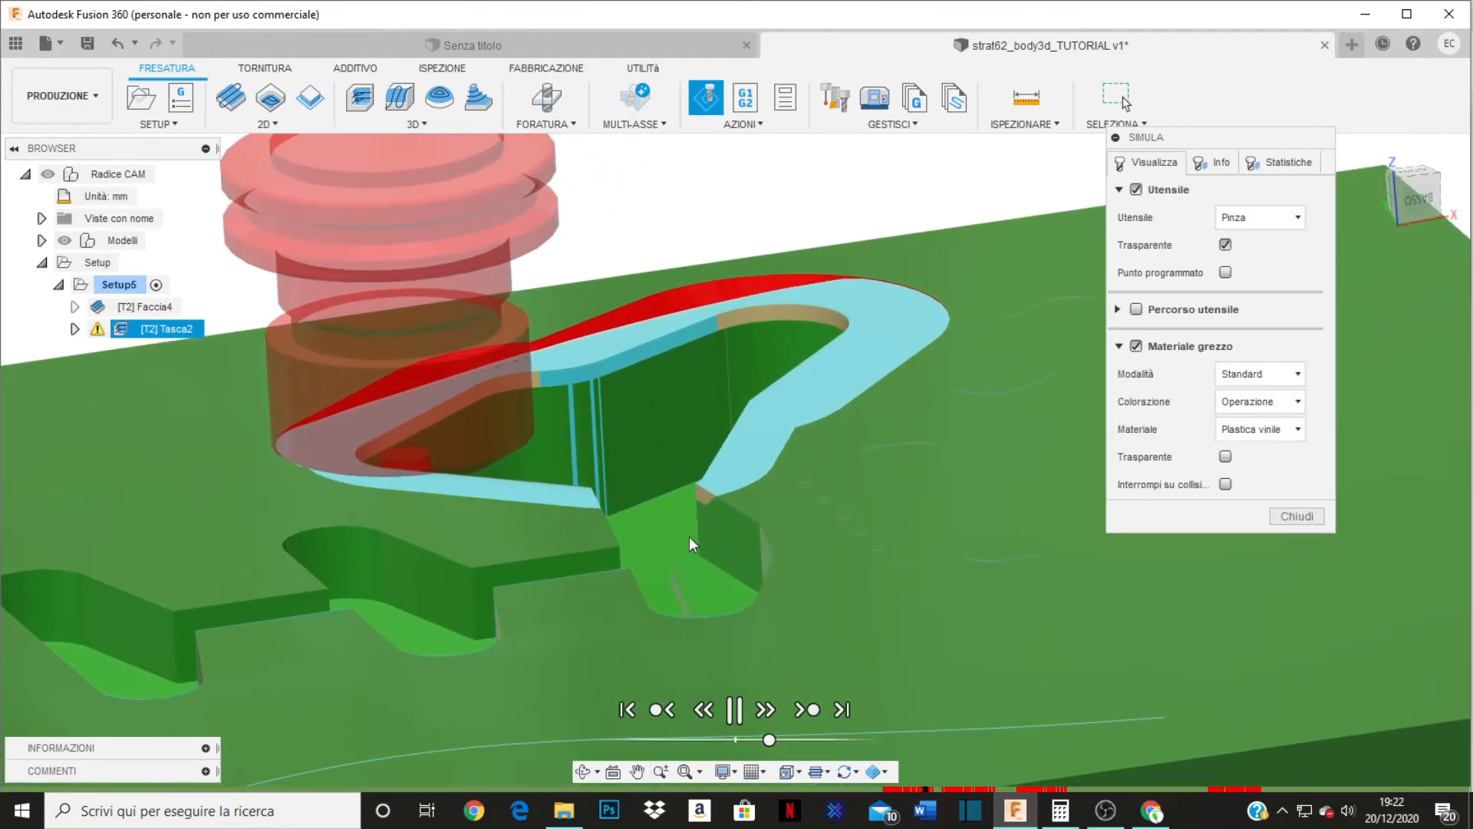
shift+middle_drag(706, 537, 692, 596)
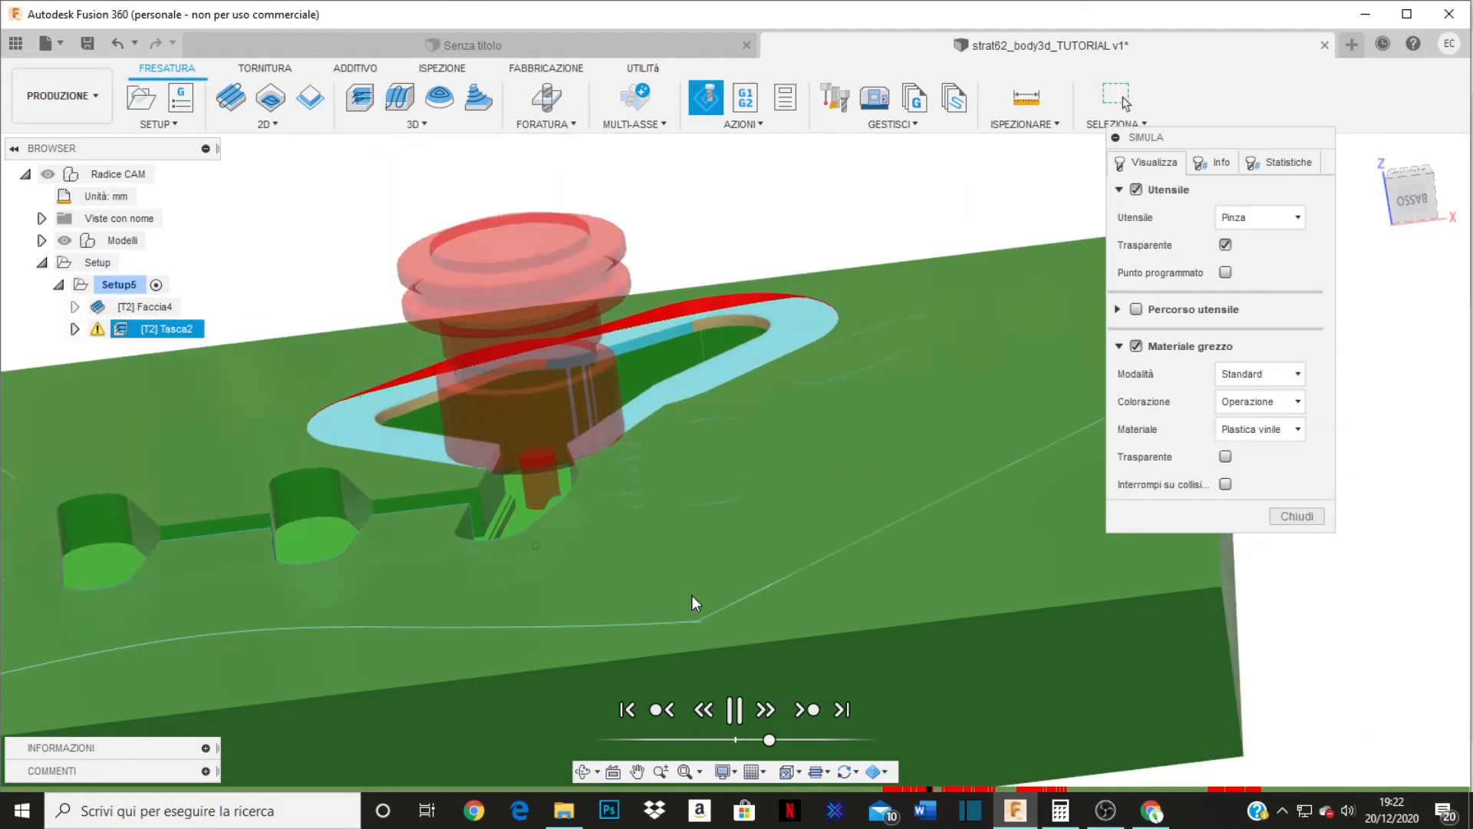
- Speed the simulation up to finish the remaining cavities, inspect the machined stock and close the simulation
drag(770, 740, 800, 740)
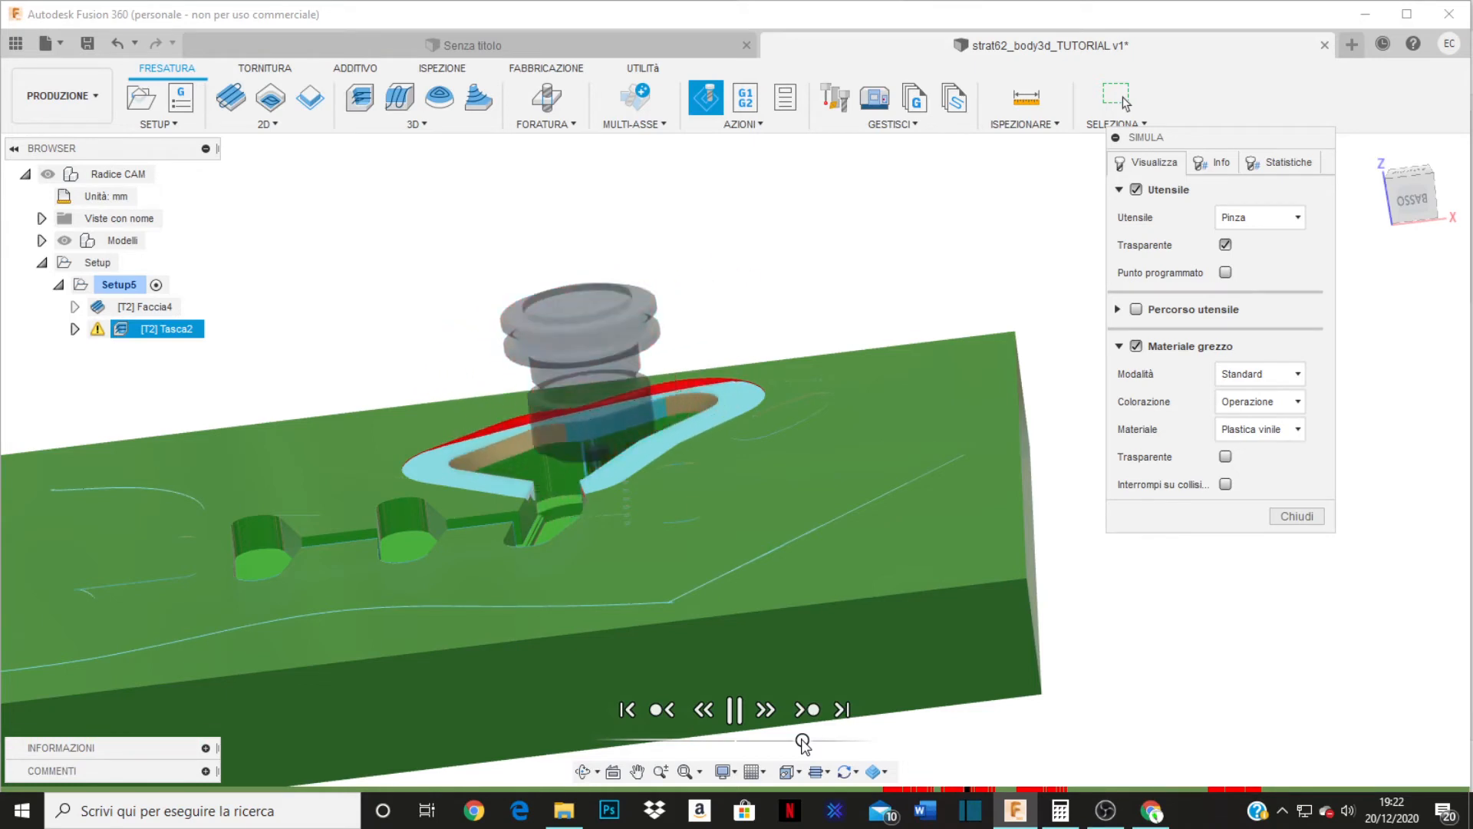
drag(803, 741, 836, 741)
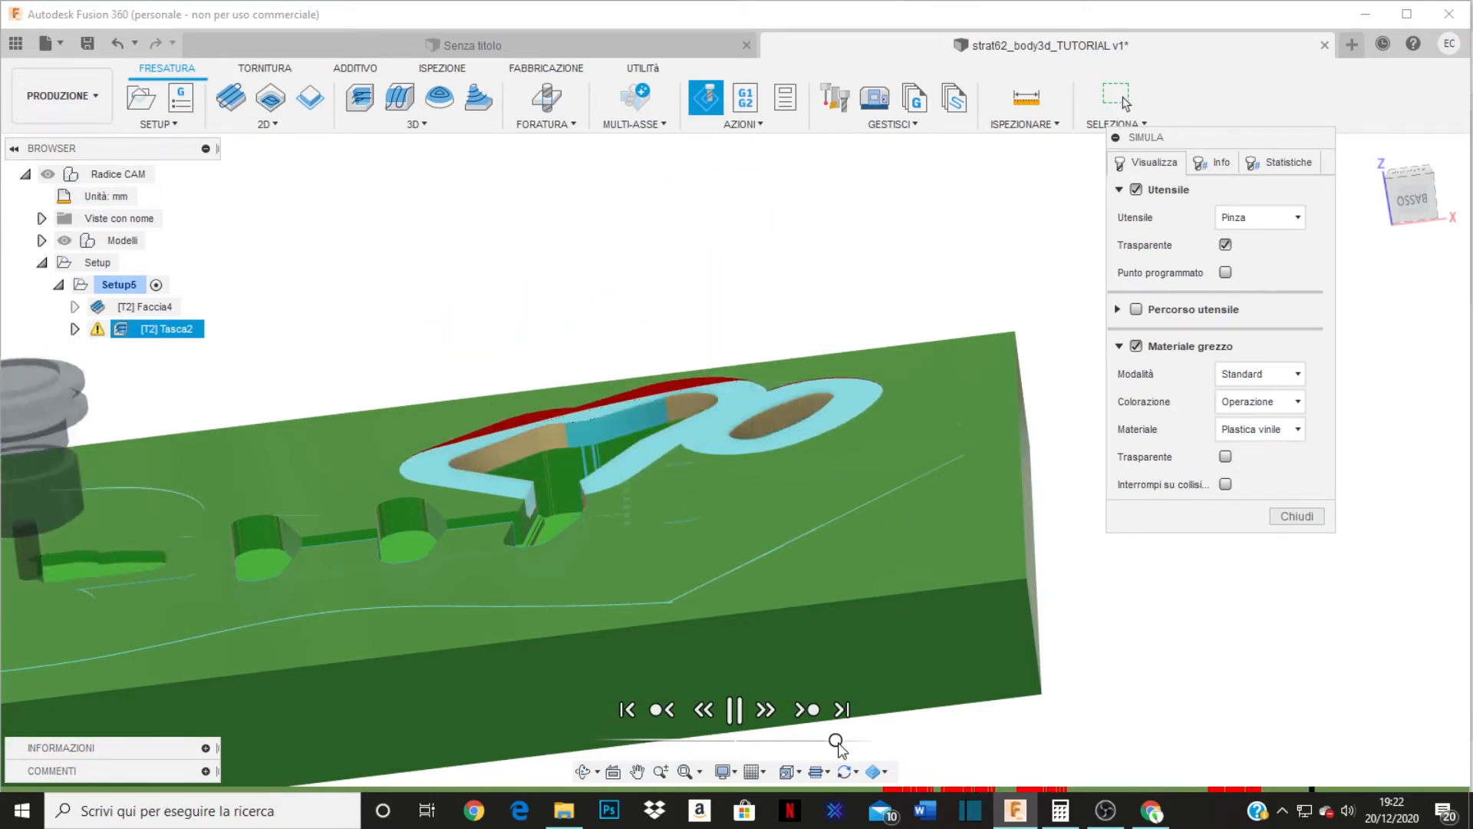
shift+middle_drag(755, 571, 817, 549)
scroll(817, 549, down, 2)
scroll(818, 545, down, 1)
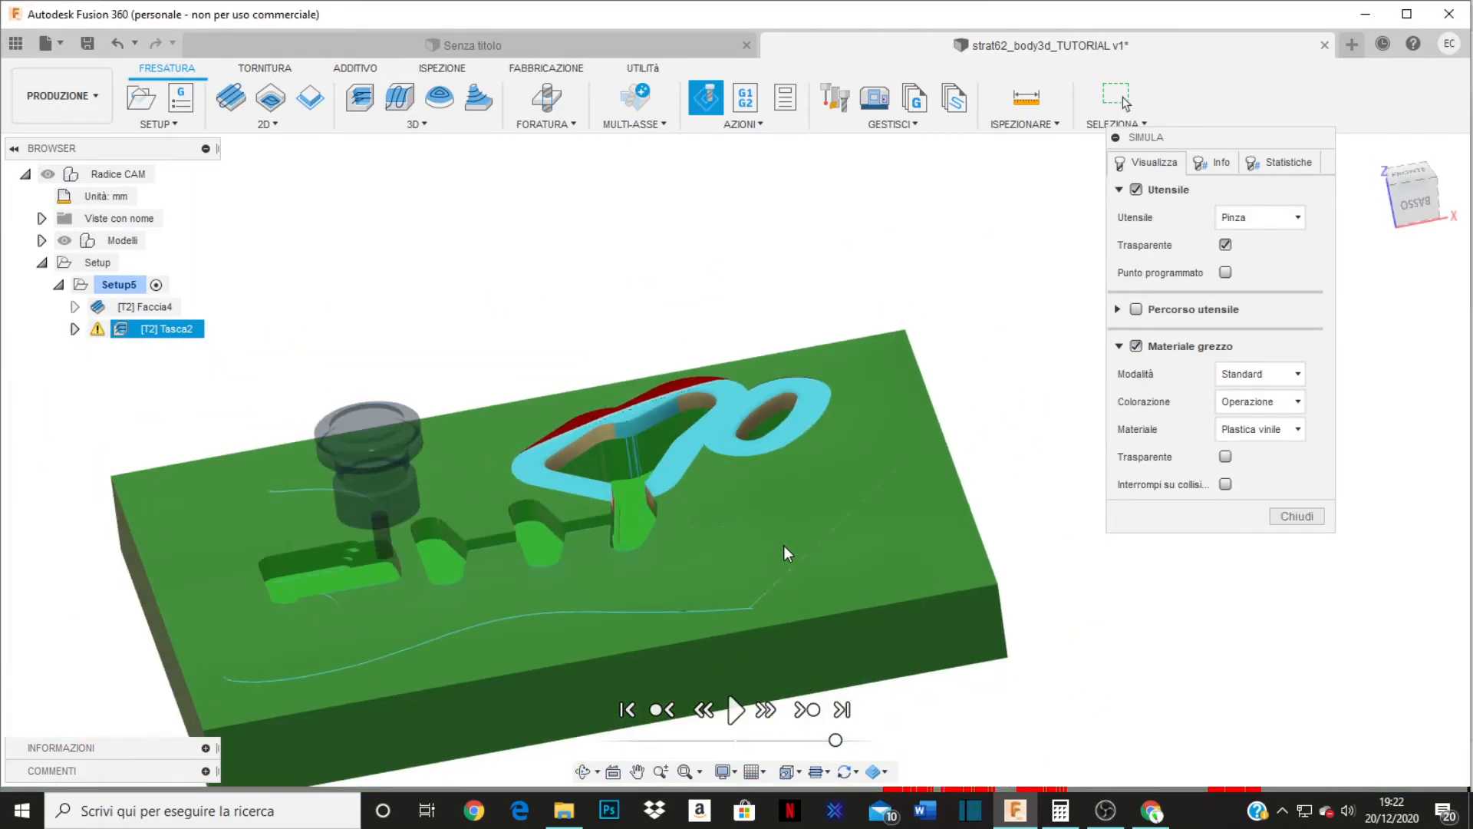
mouse_move(586, 591)
shift+middle_down()
mouse_move(585, 628)
mouse_move(587, 612)
shift+middle_up()
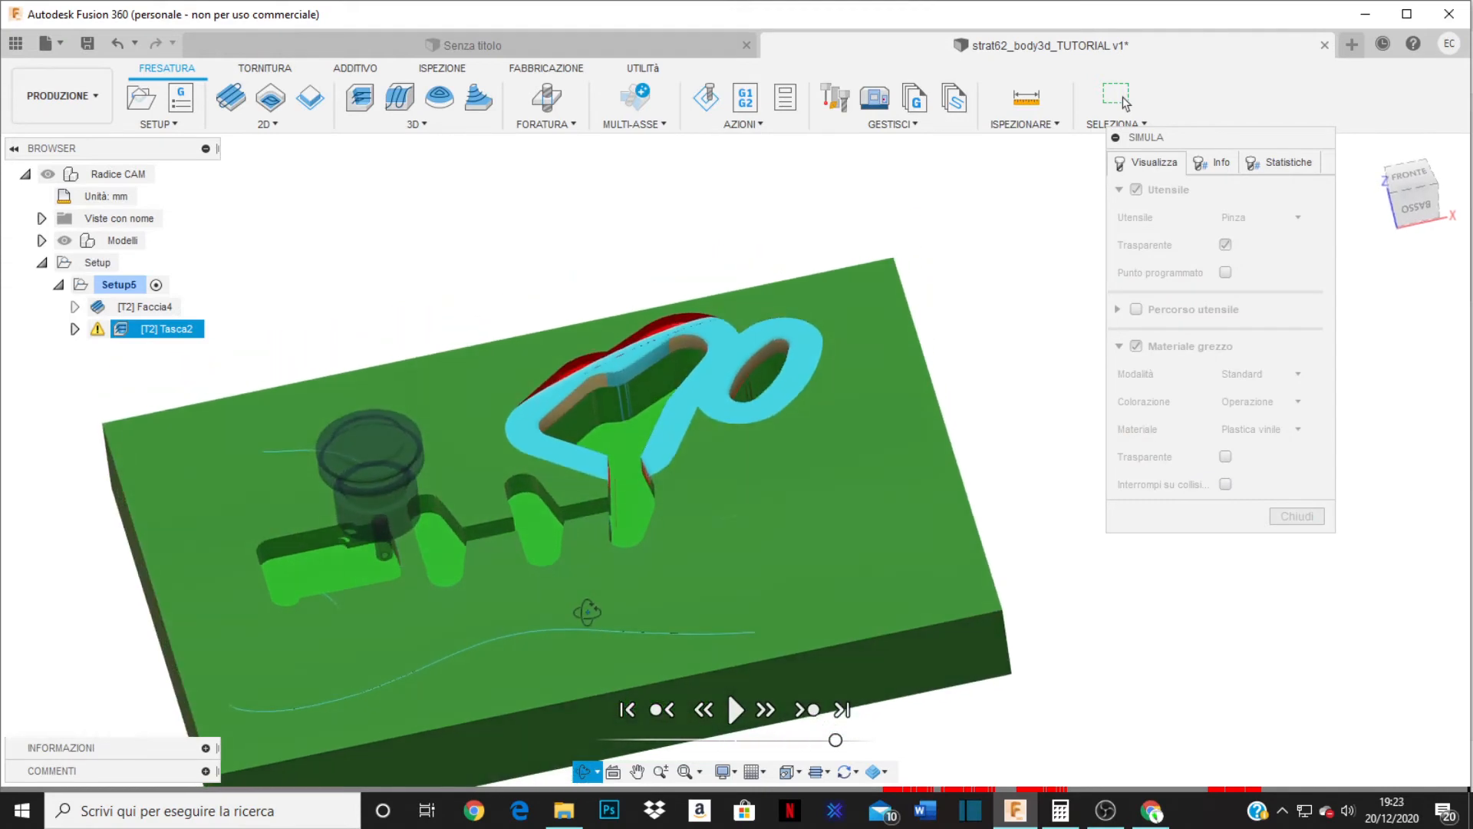
click(118, 330)
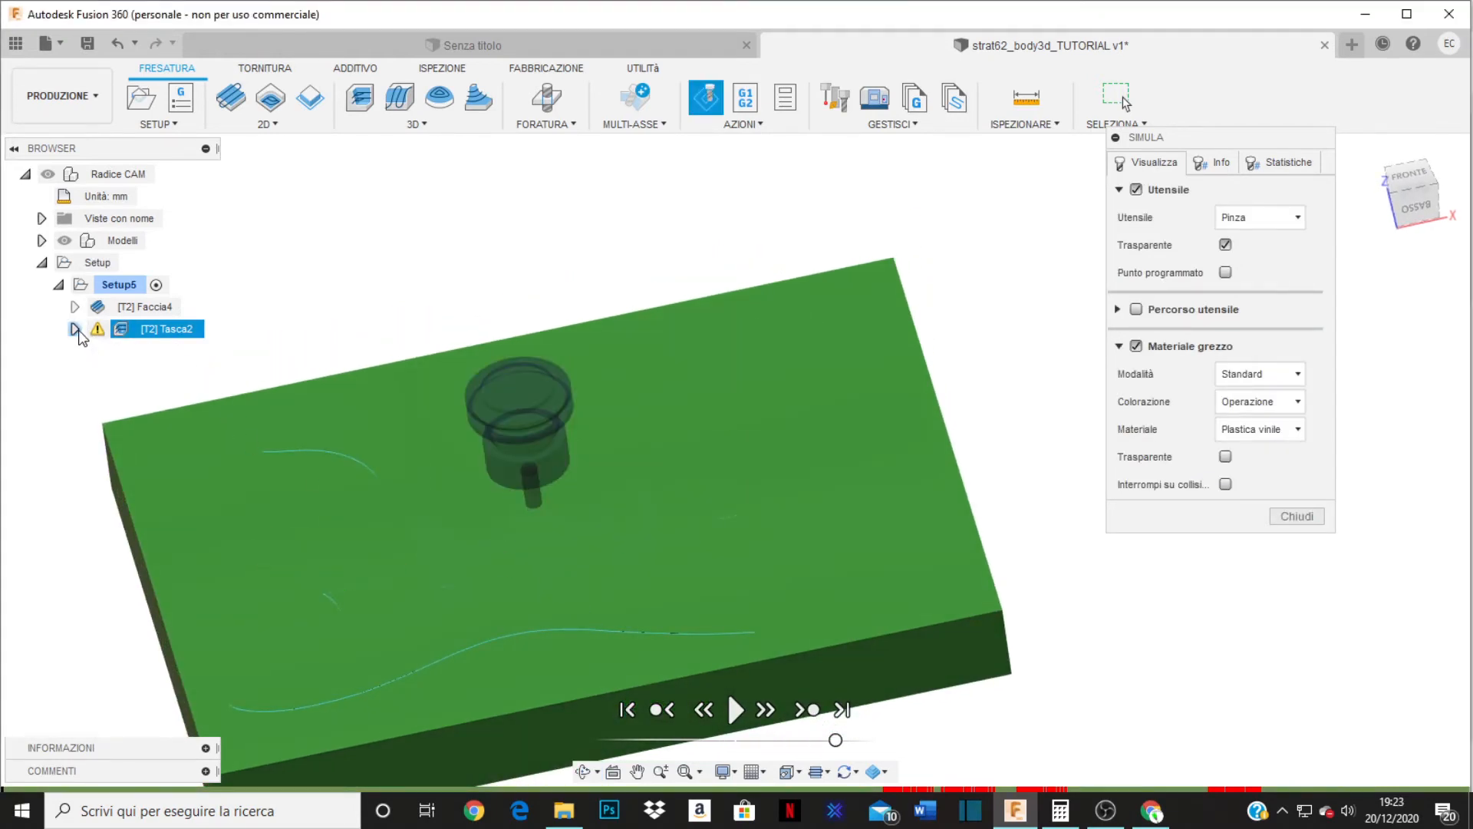
click(1276, 516)
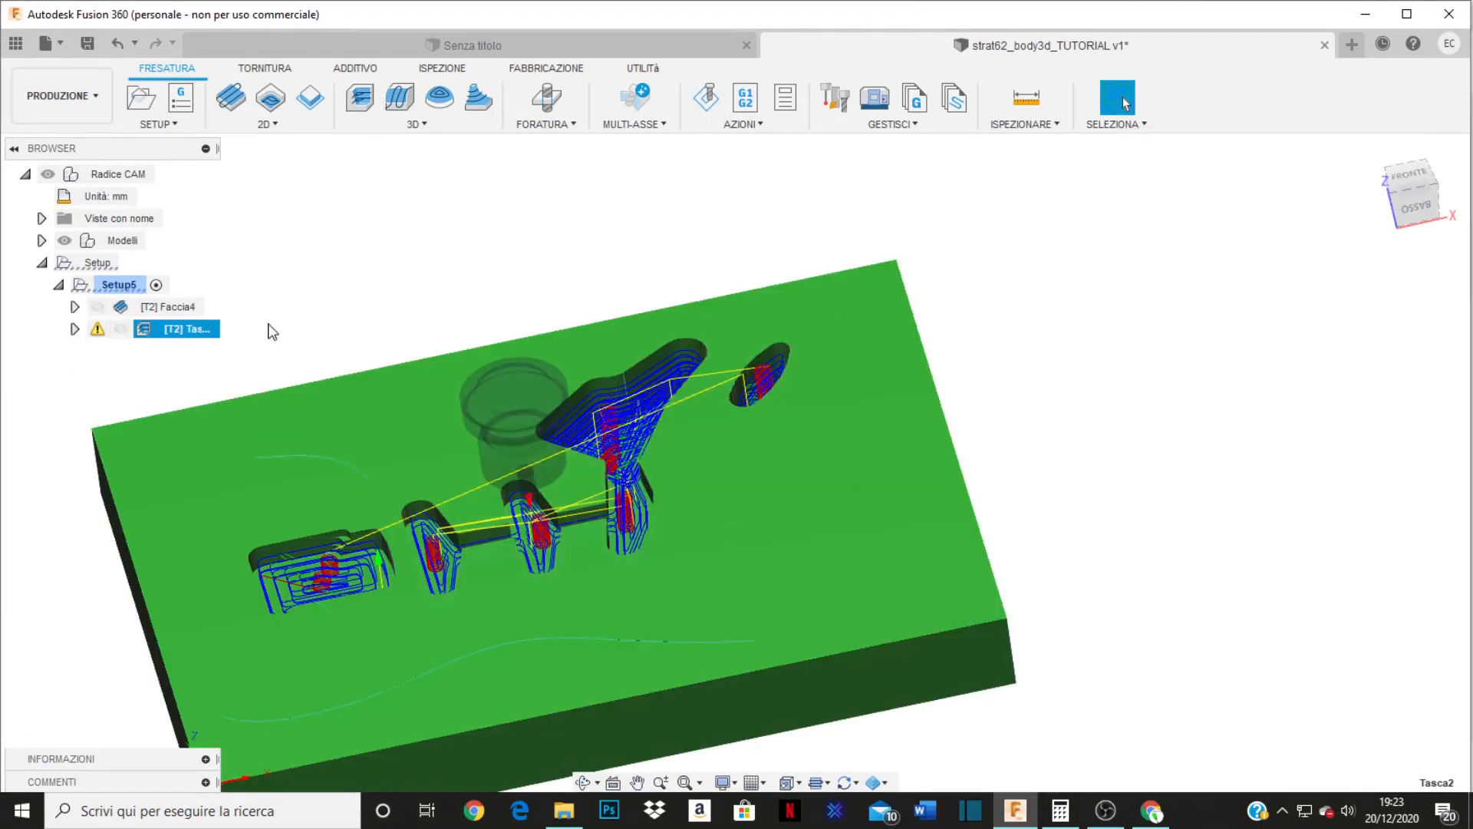
- Expand the pocket operation and check the feed and speed settings of its 10 mm flat end mill
click(121, 339)
click(75, 329)
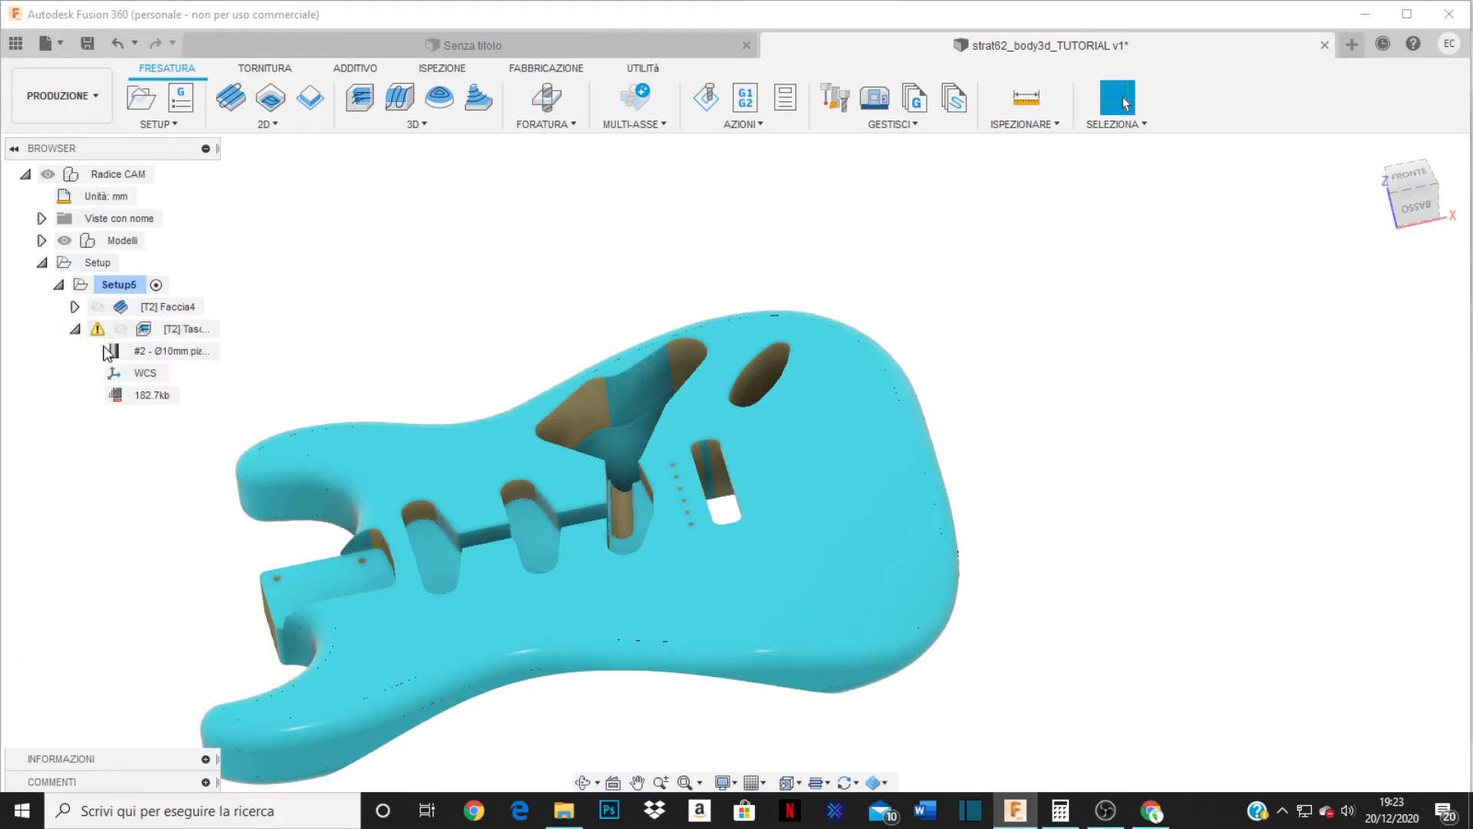
right_click(162, 353)
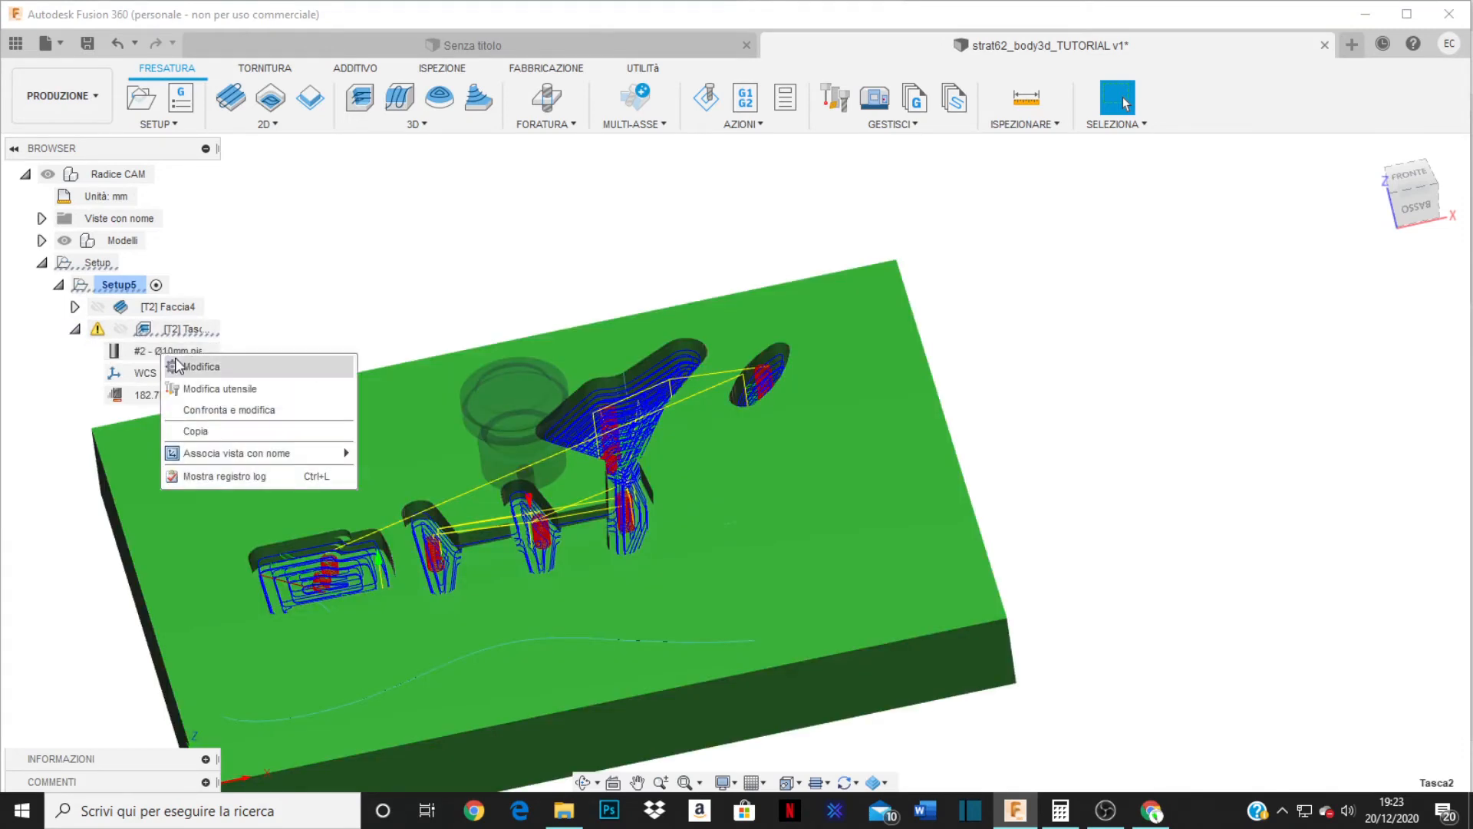
click(179, 366)
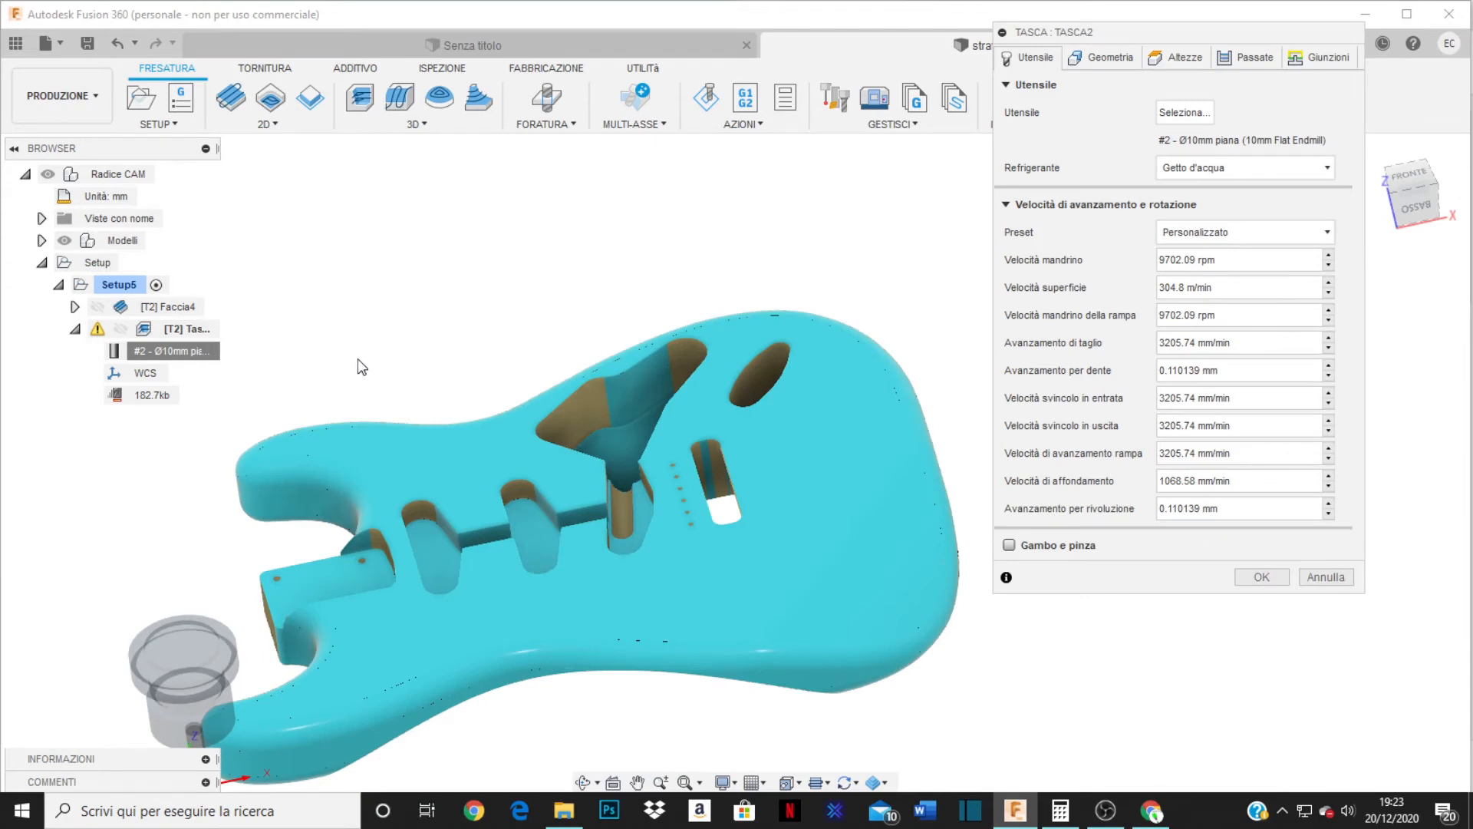
click(1262, 577)
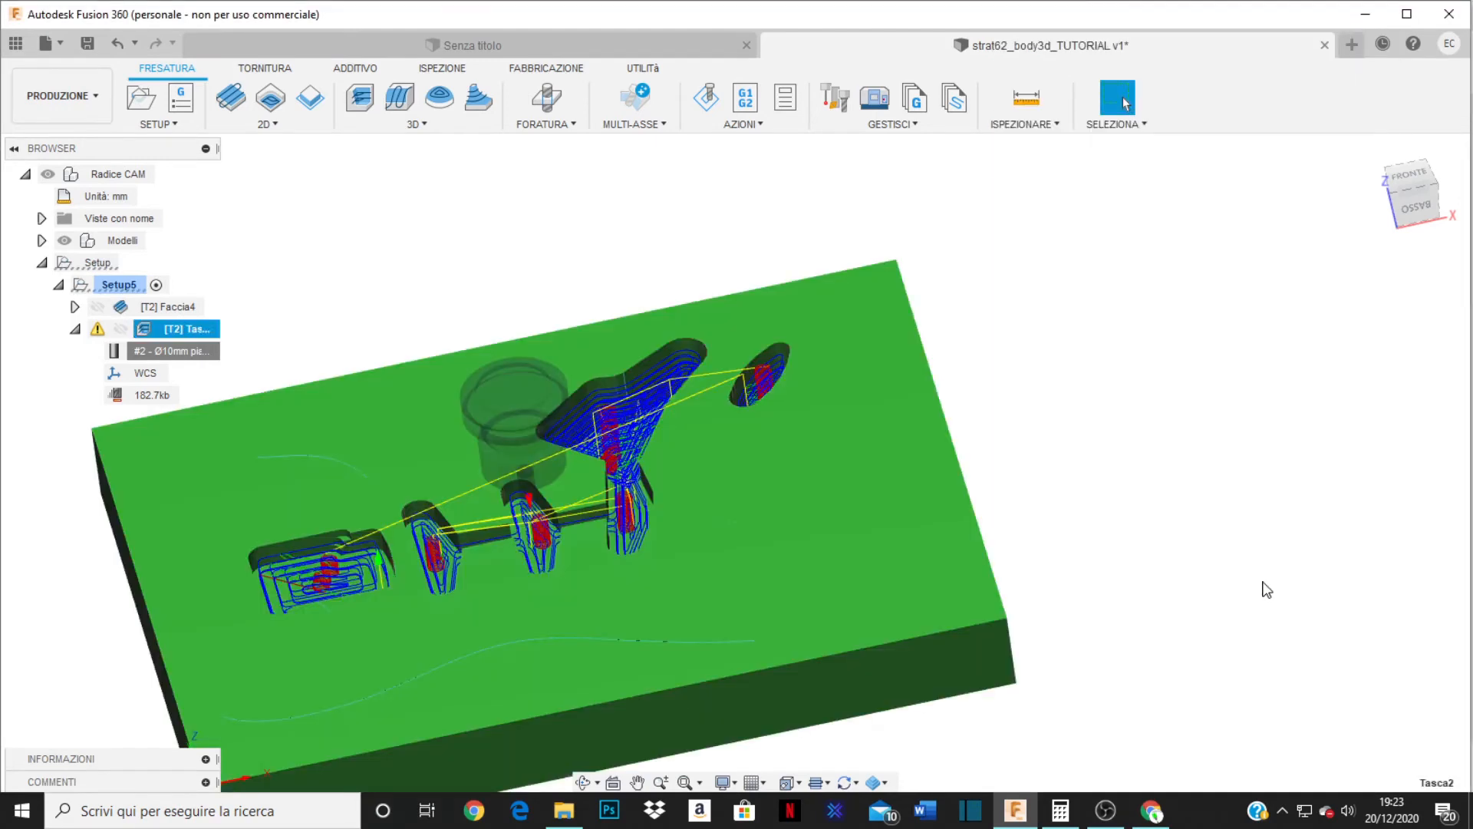
- Set the 10 mm flat end mill's length below the holder to 40 mm and accept the tool change
right_click(192, 354)
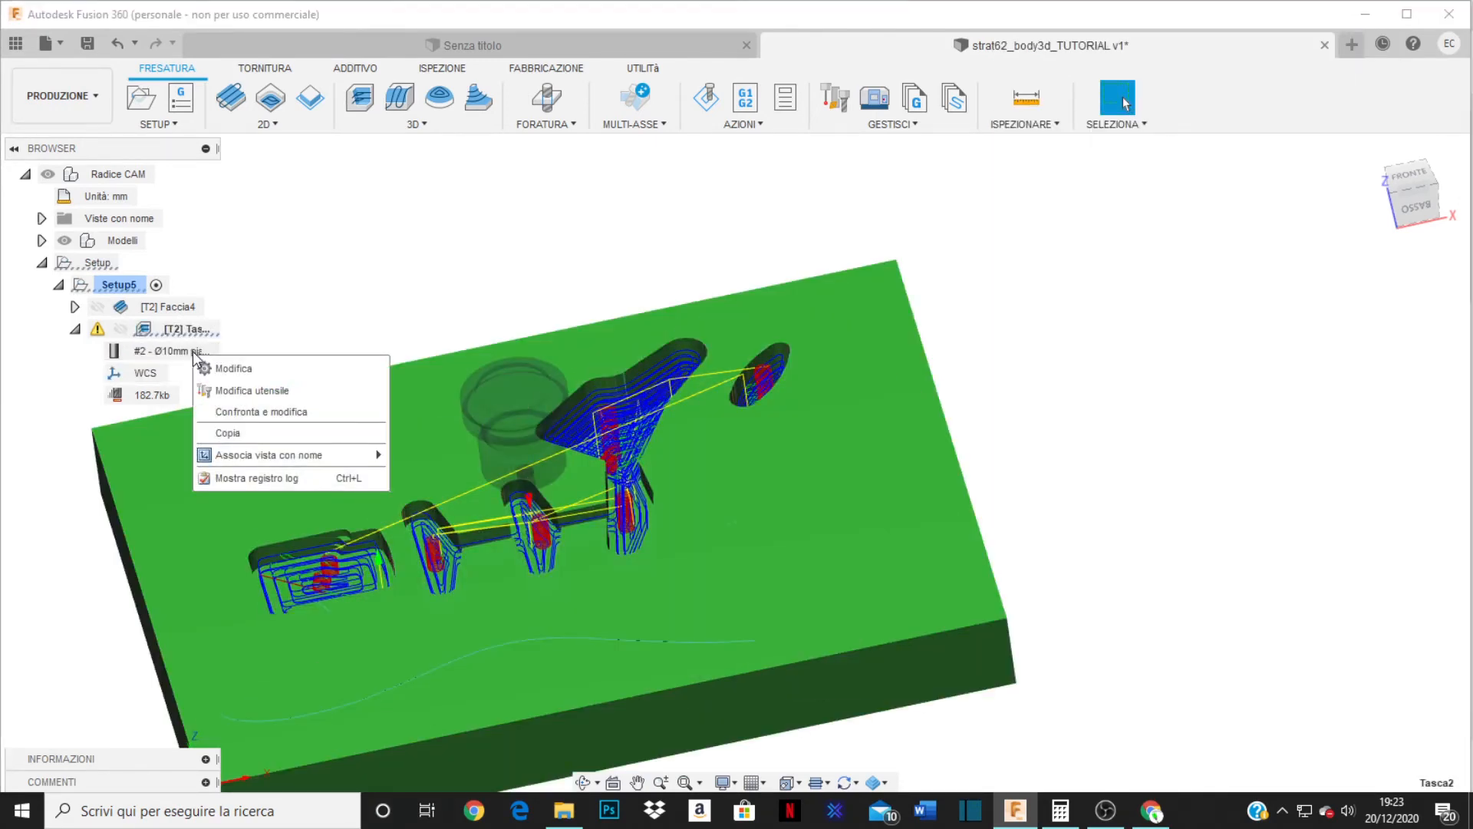
click(228, 393)
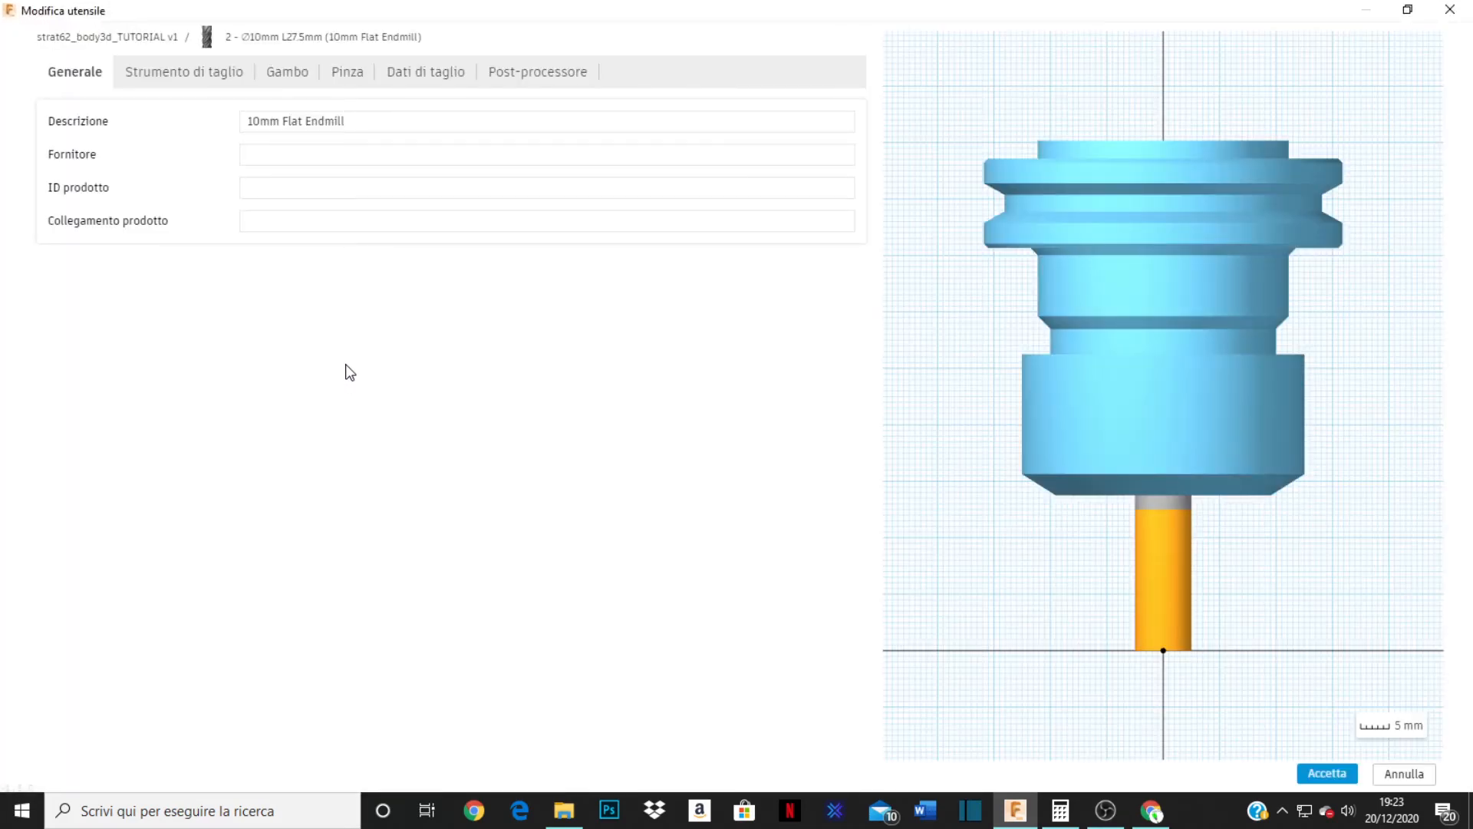
click(212, 82)
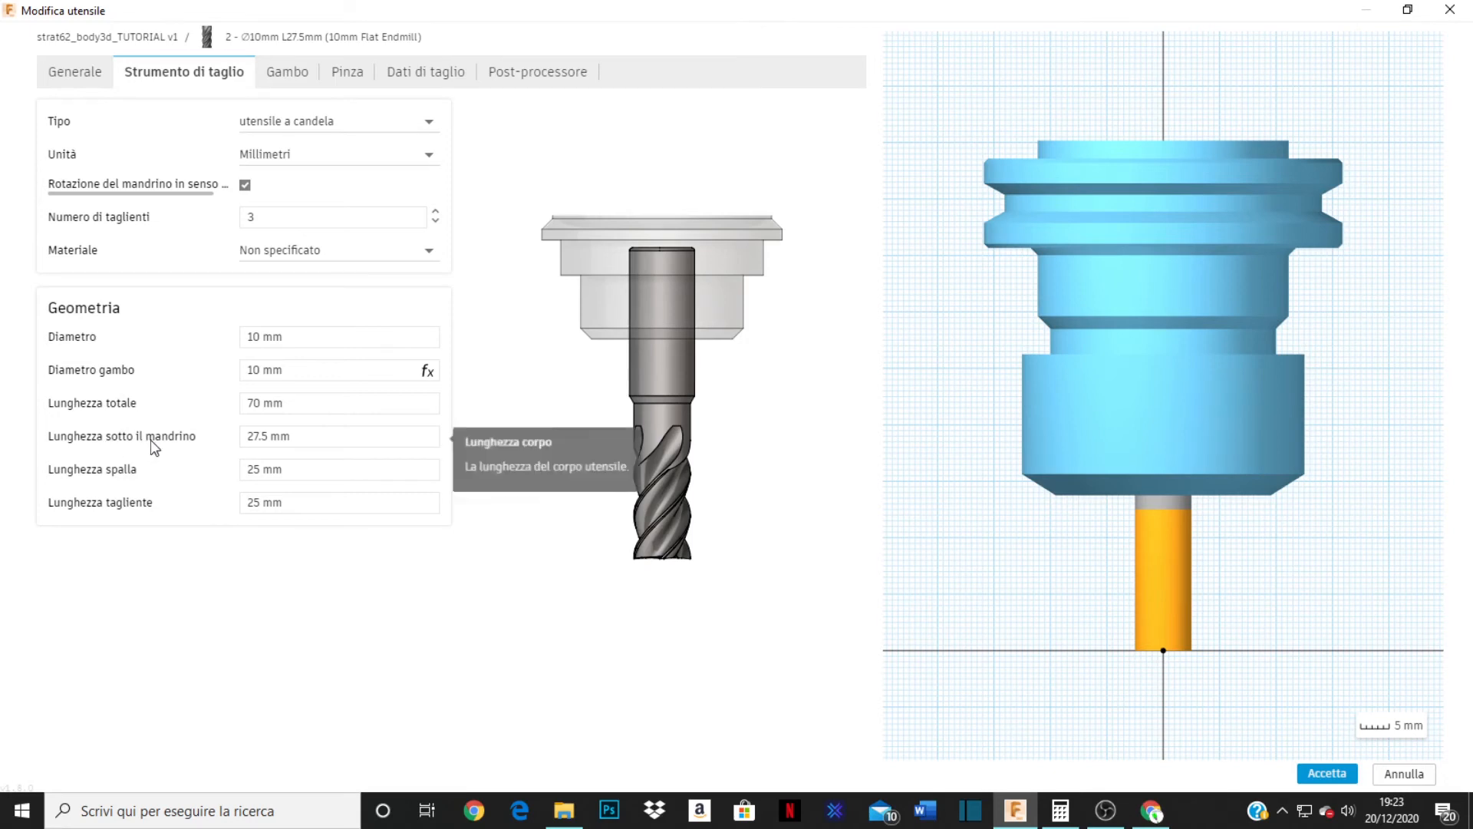
drag(338, 438, 205, 443)
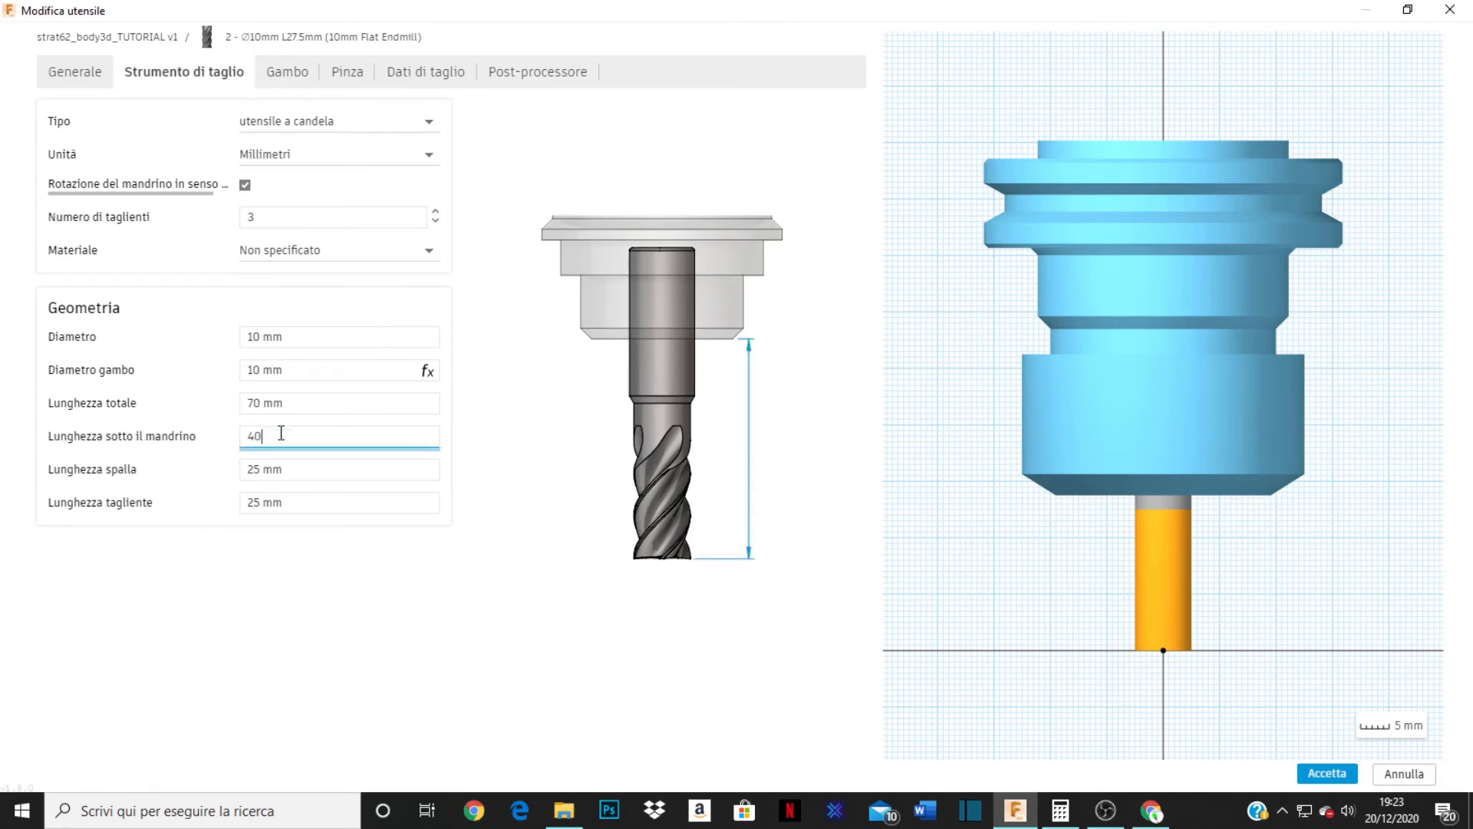
text(40)
key(Return)
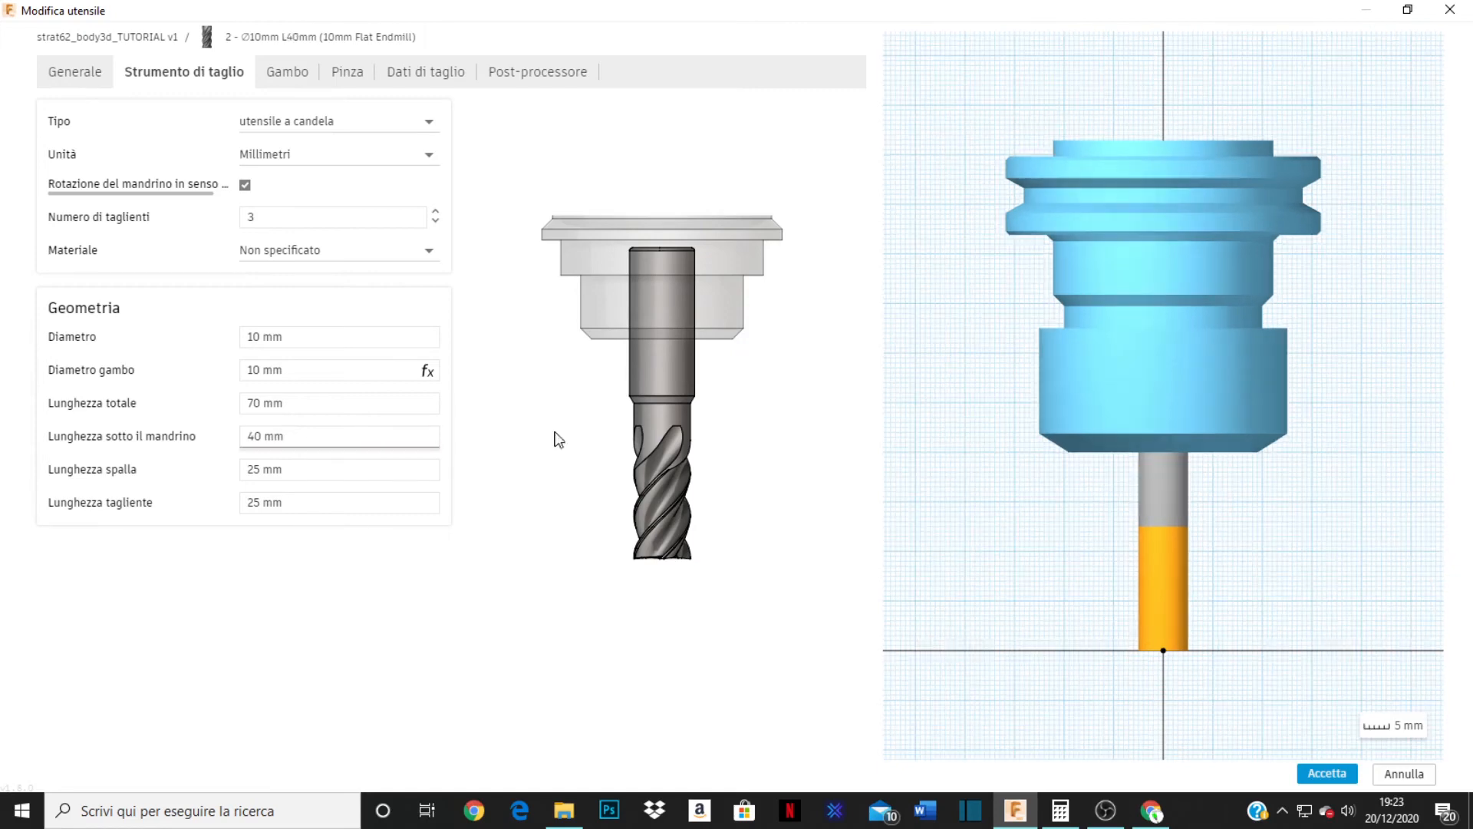
click(1325, 774)
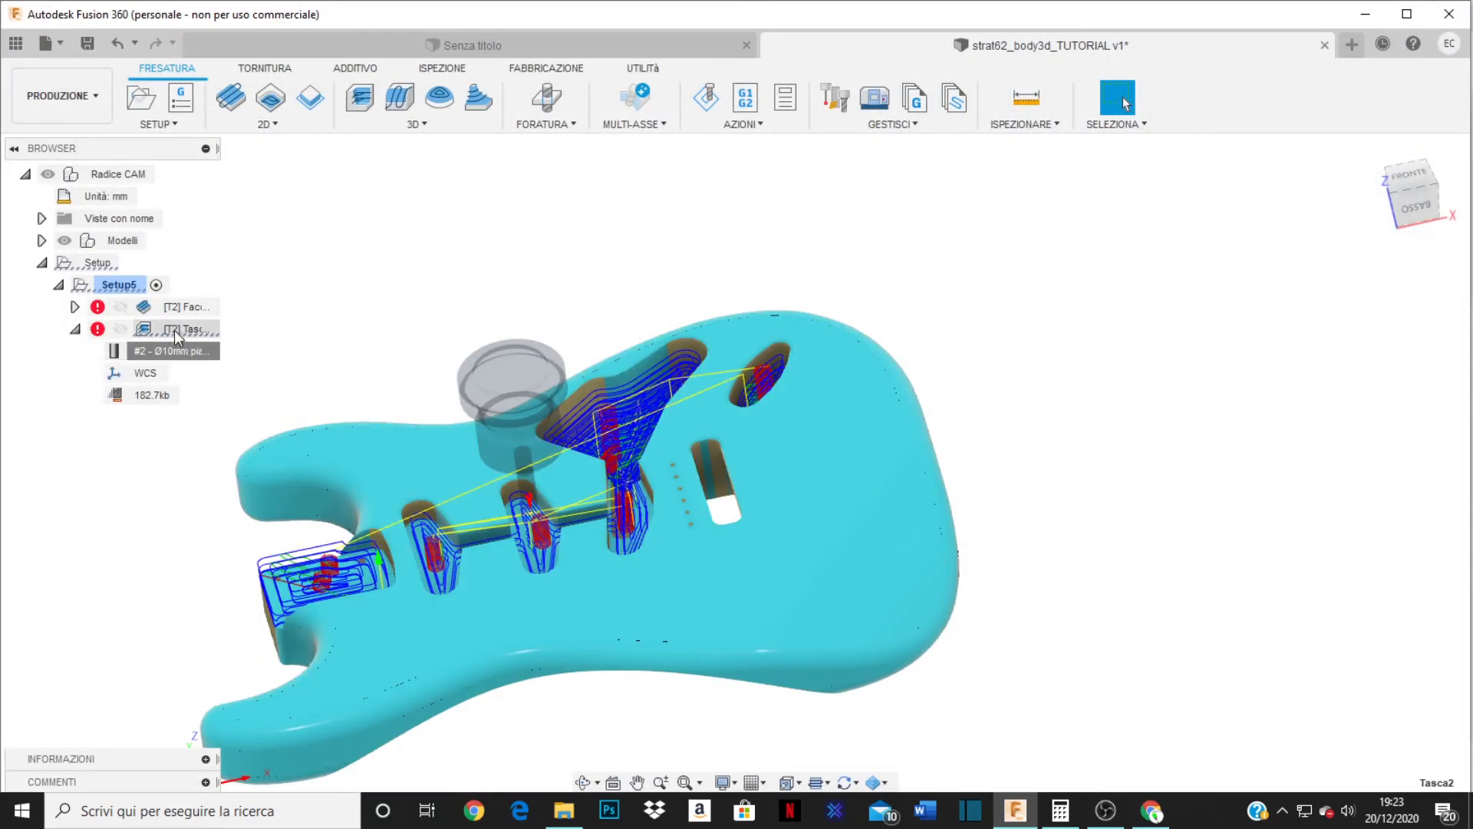
- Regenerate the facing and pocket clearing toolpaths with the modified end mill
right_click(174, 305)
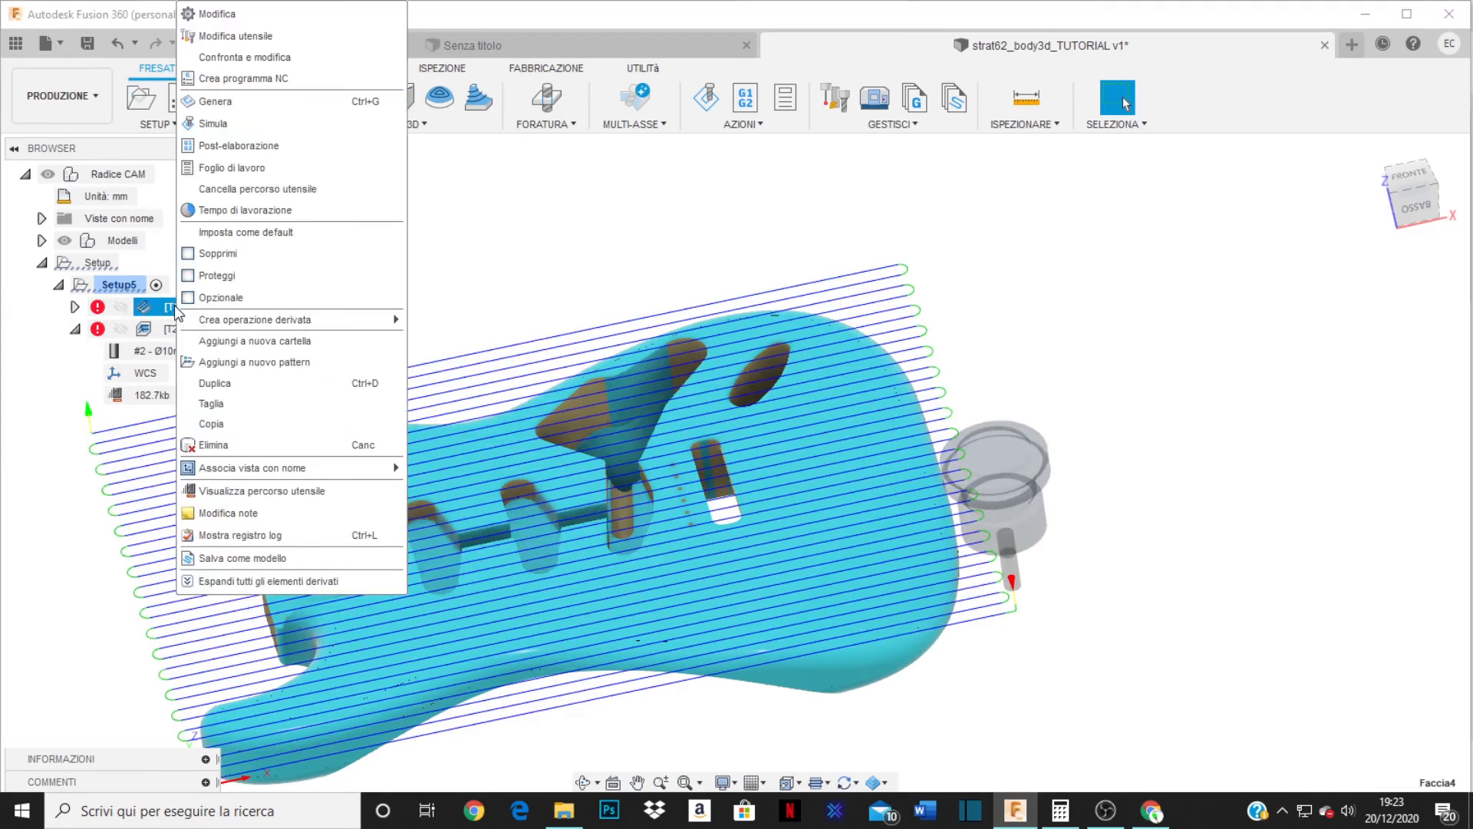
click(215, 101)
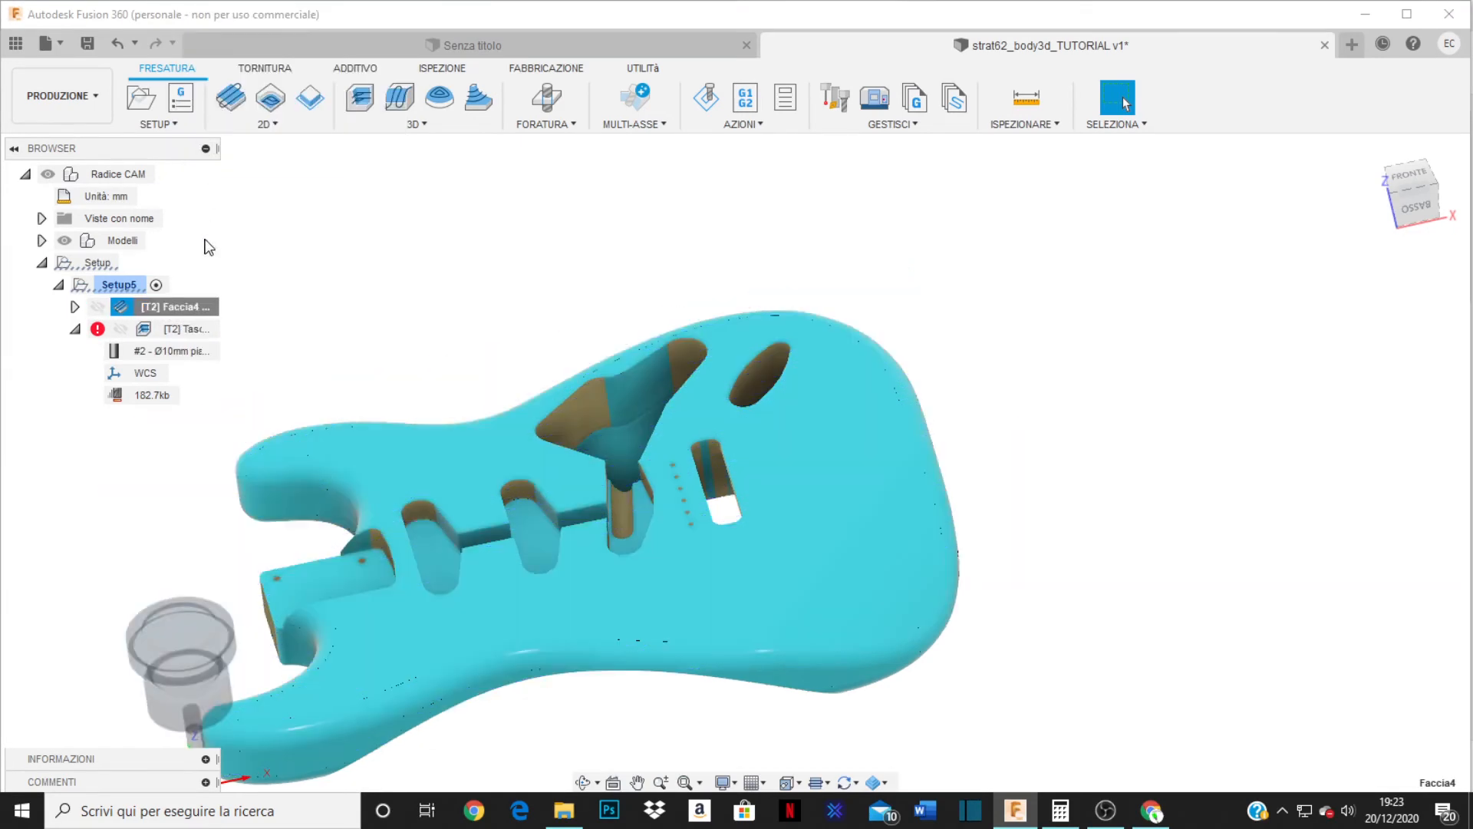
right_click(174, 334)
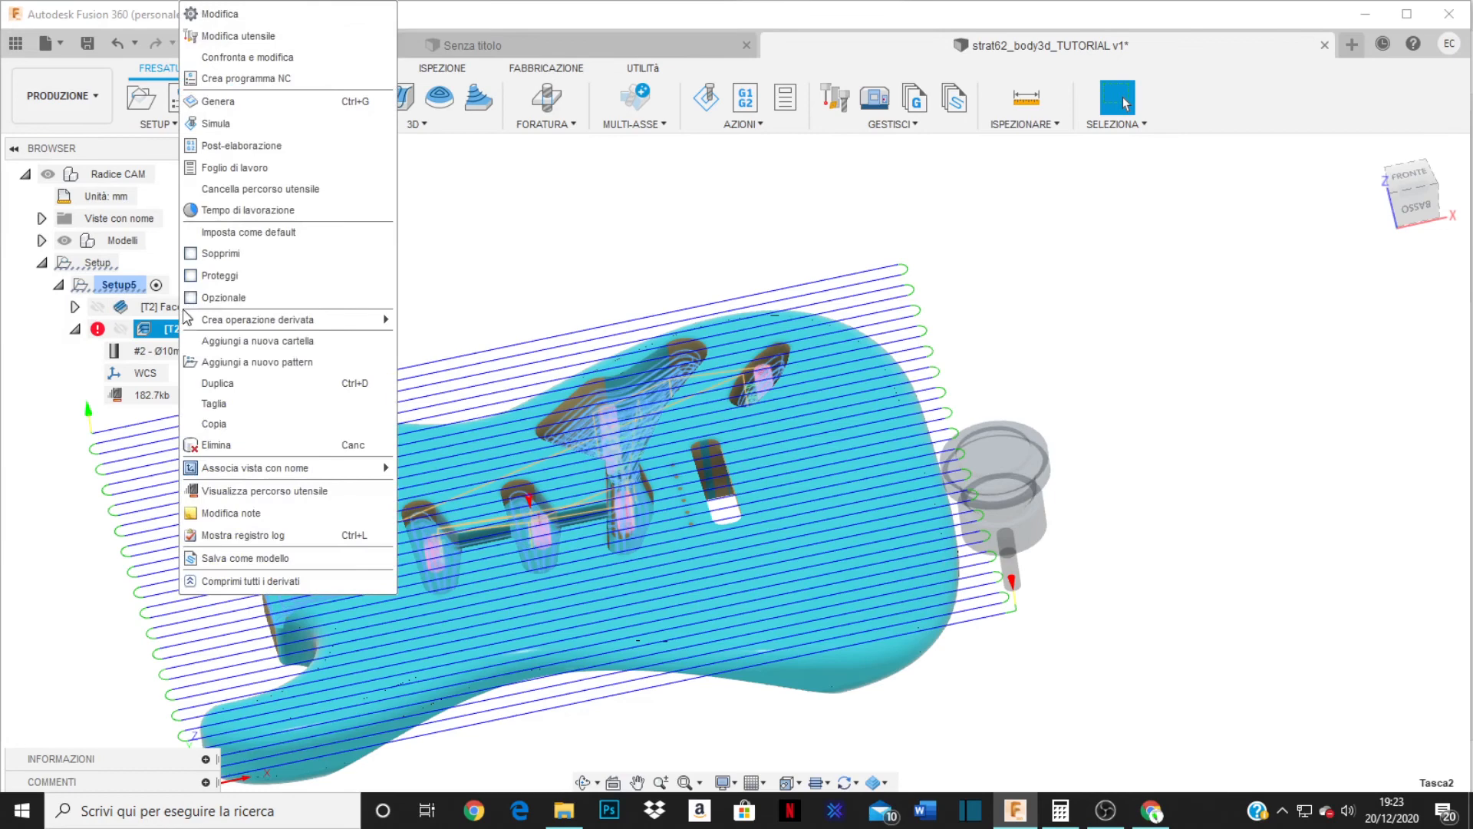
click(215, 101)
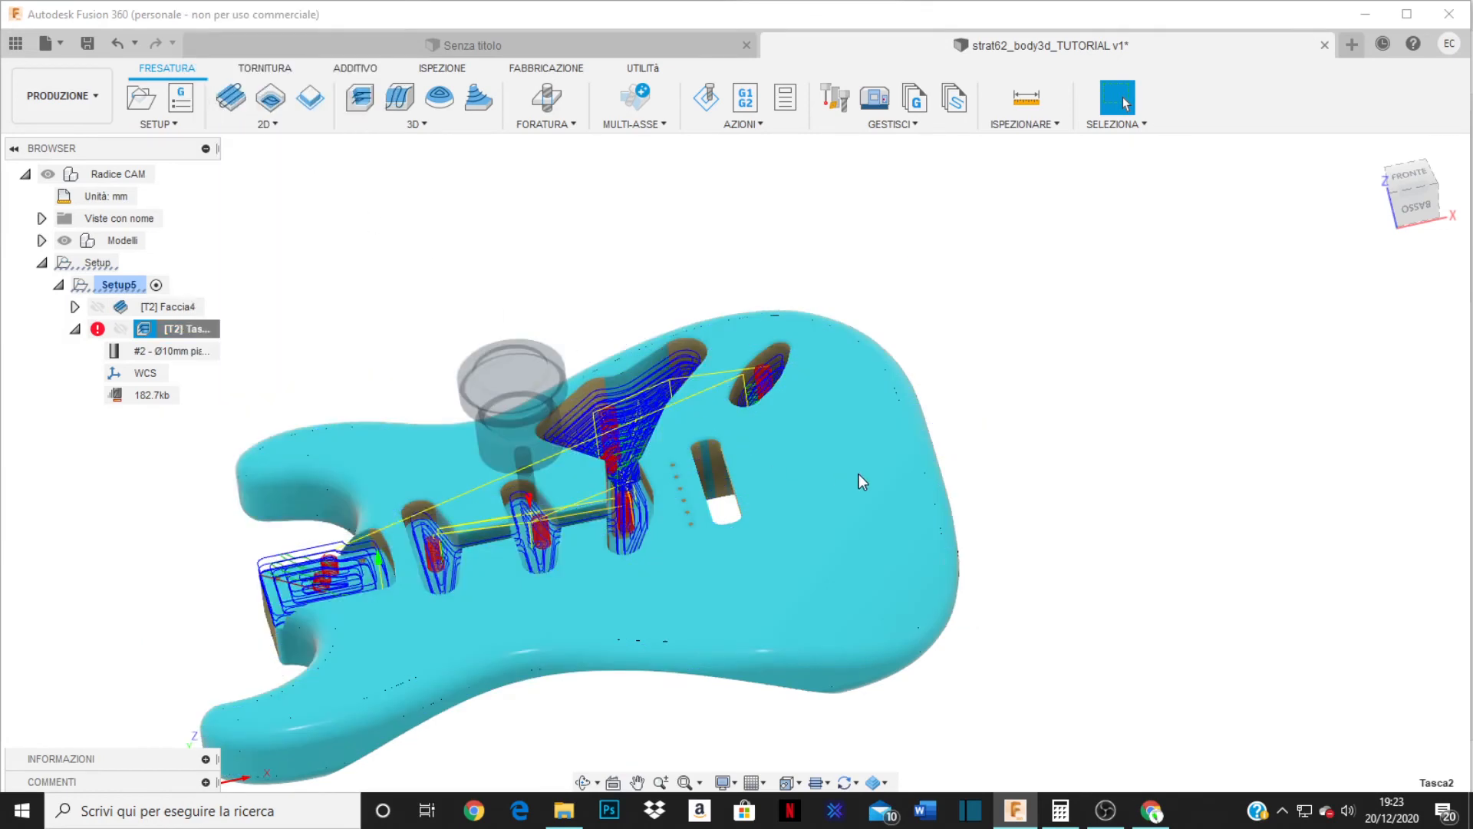
- Simulate the regenerated pocket clearing operation on the stock with the modified 10 mm end mill
shift+middle_drag(859, 474, 892, 479)
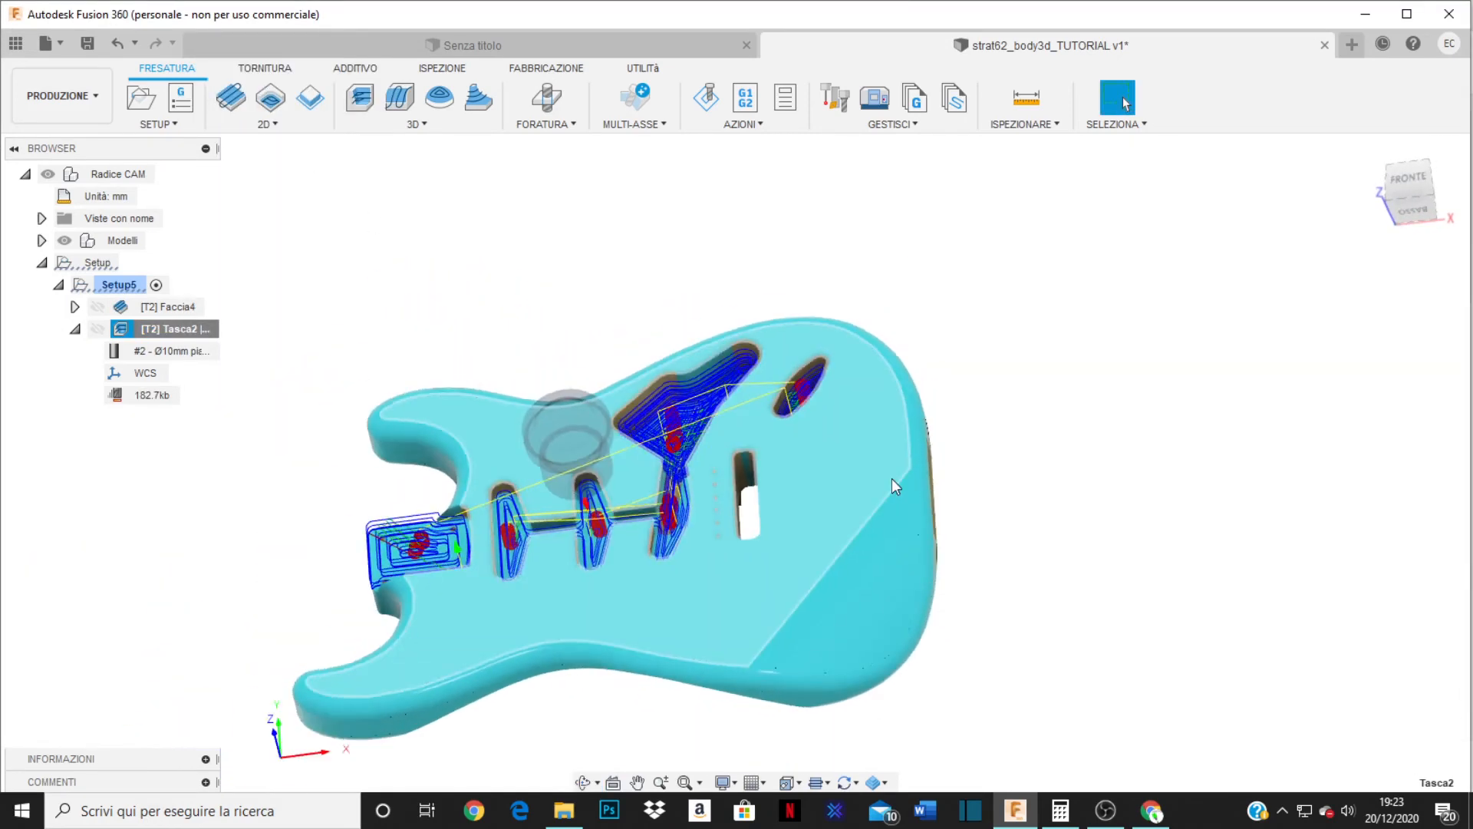
scroll(892, 479, down, 2)
scroll(892, 478, up, 3)
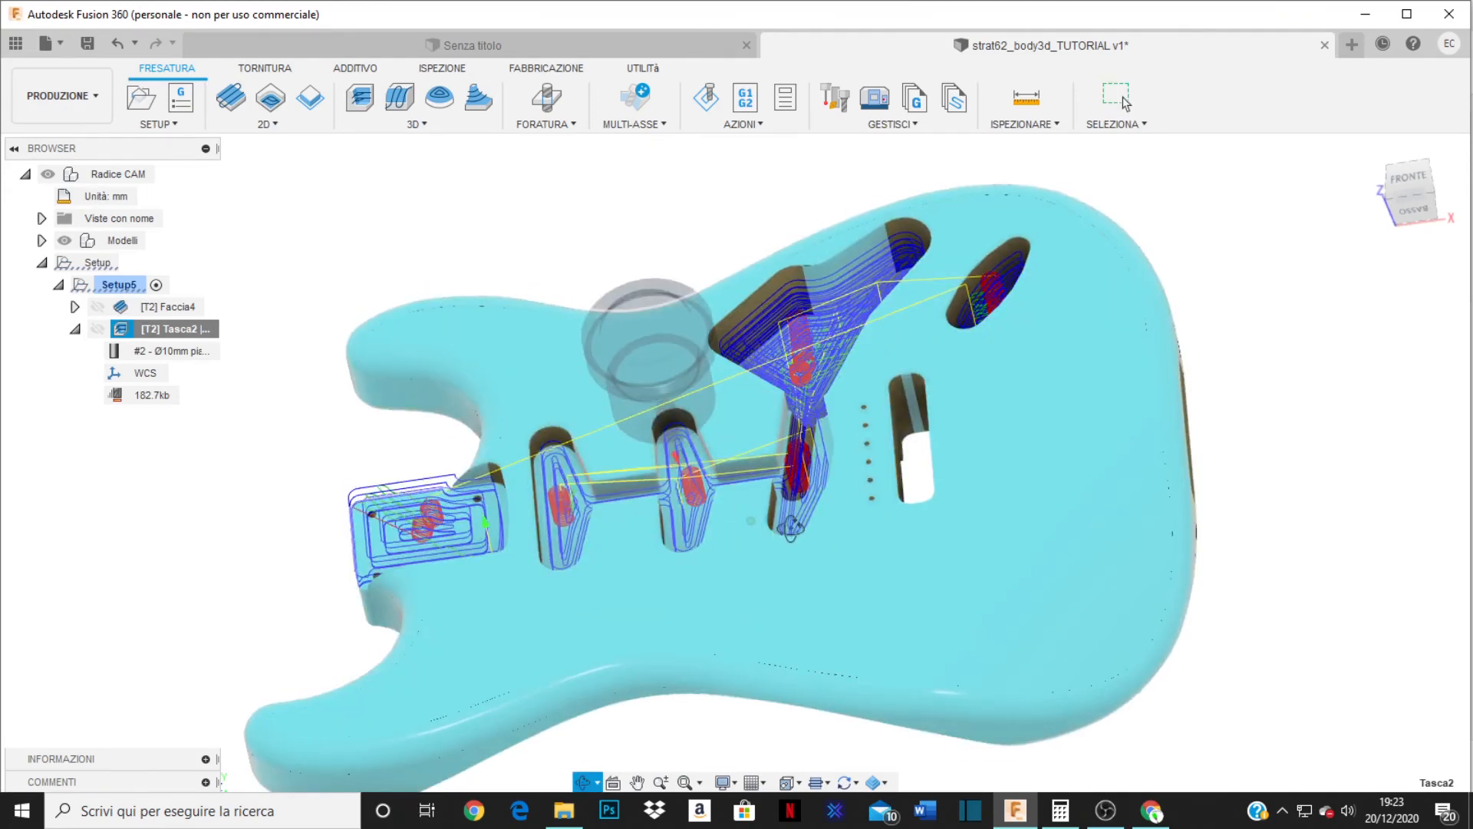
shift+middle_drag(790, 528, 790, 500)
scroll(854, 475, down, 1)
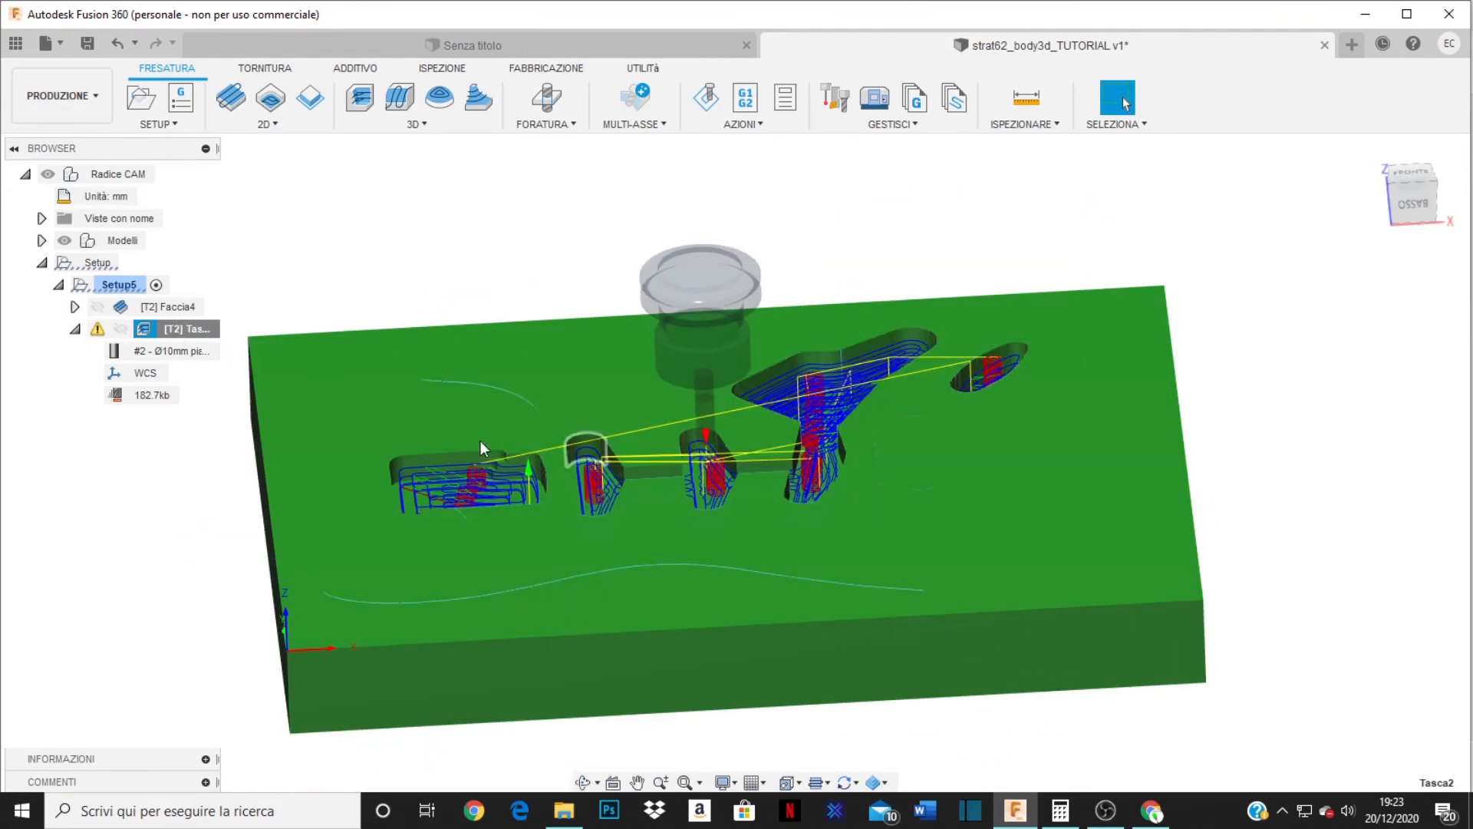
right_click(159, 335)
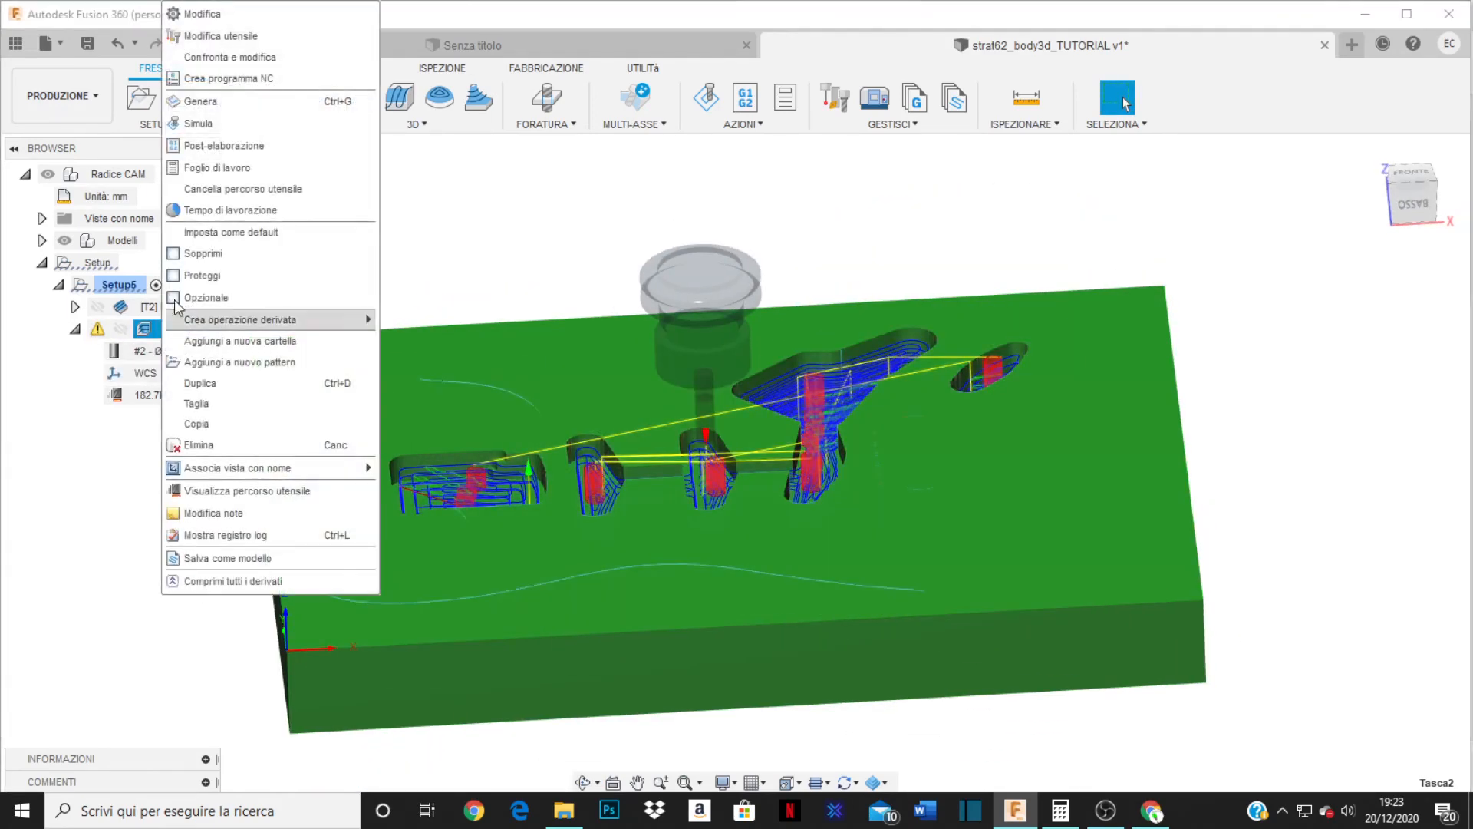
click(190, 129)
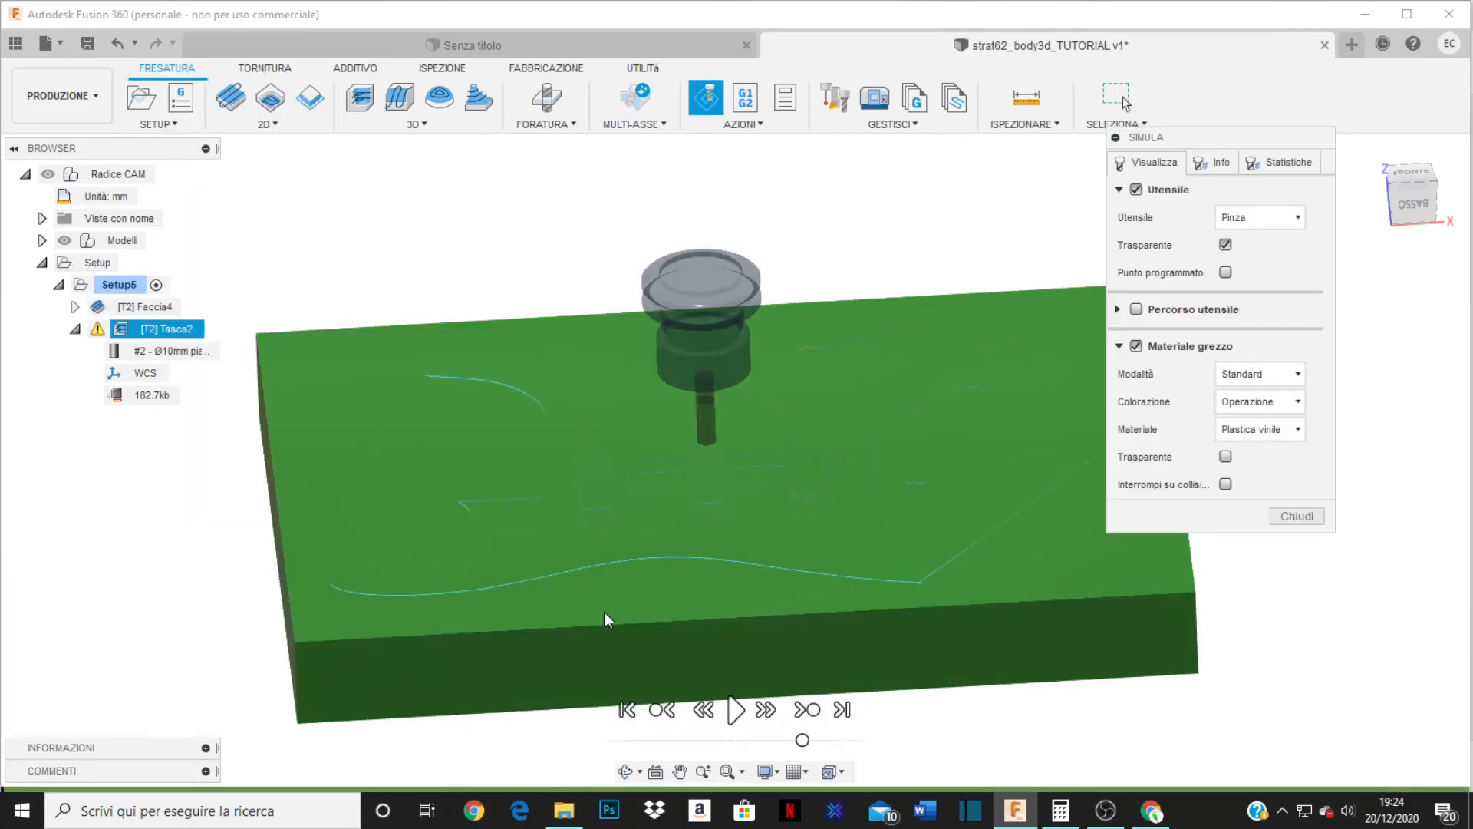
click(735, 707)
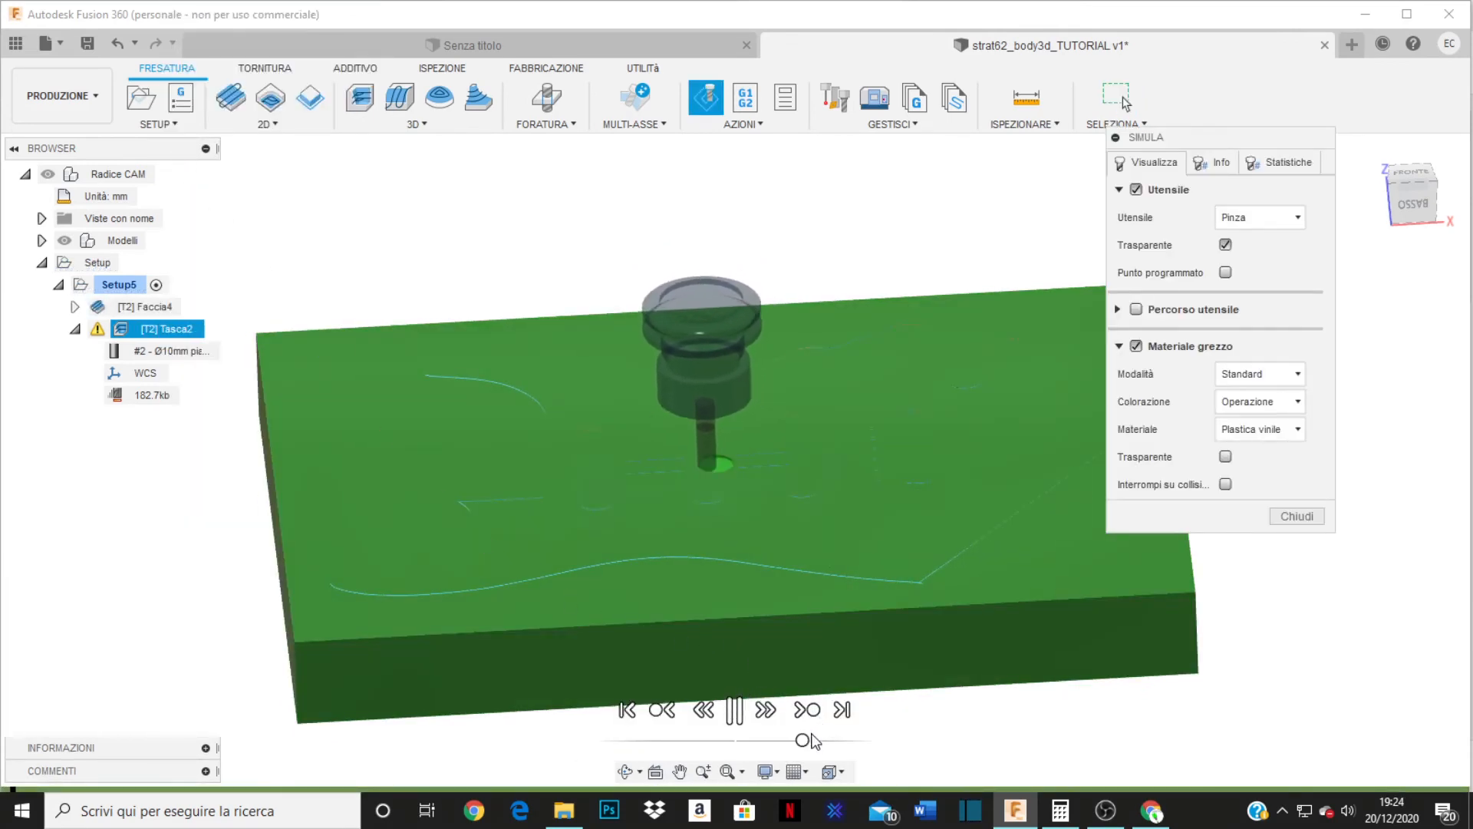
- Adjust the playback speed to run through all the cavities, check the holder's clearance from the side and close the simulation
drag(818, 741, 850, 743)
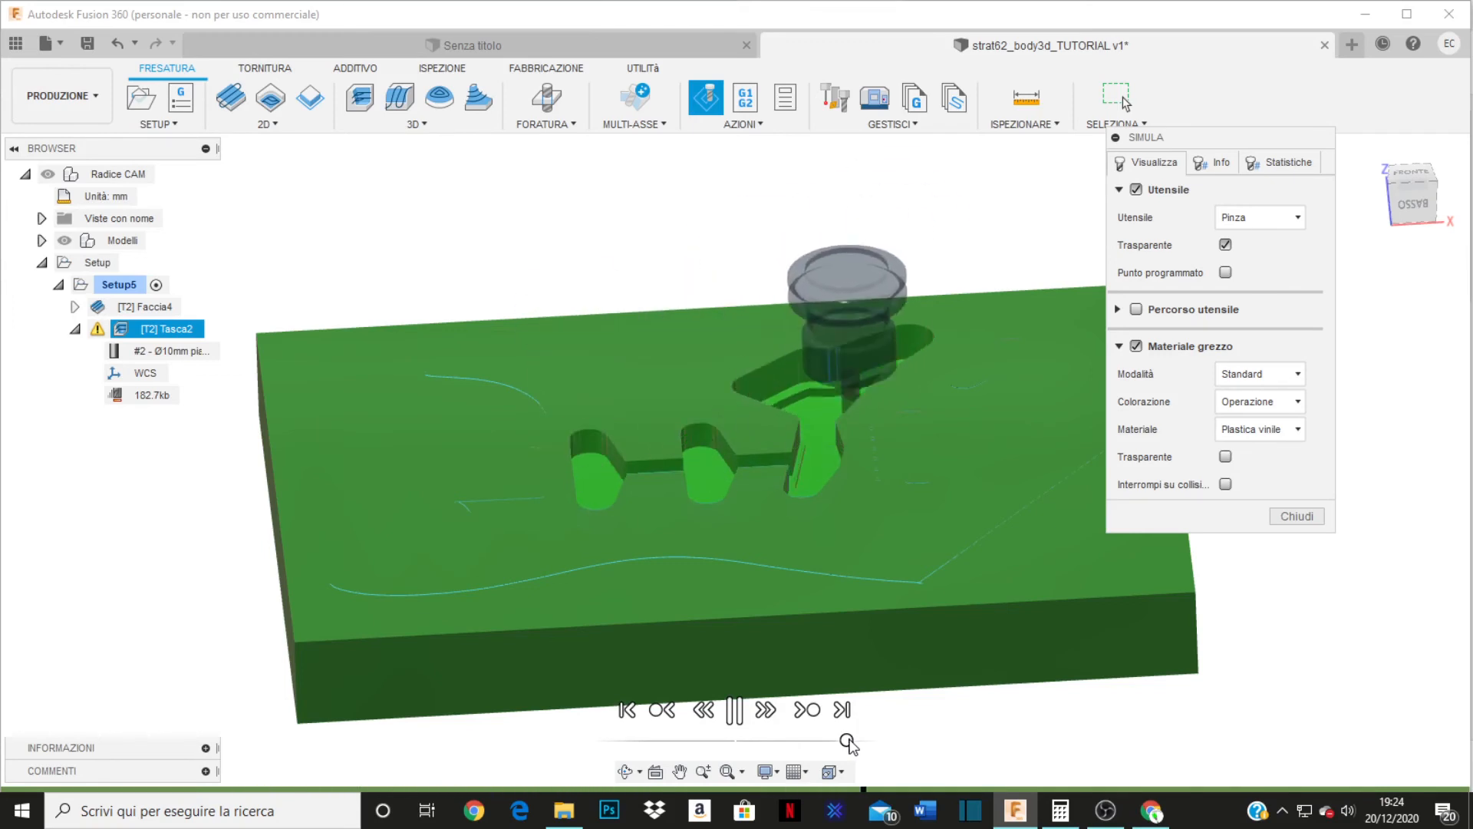
drag(848, 741, 817, 742)
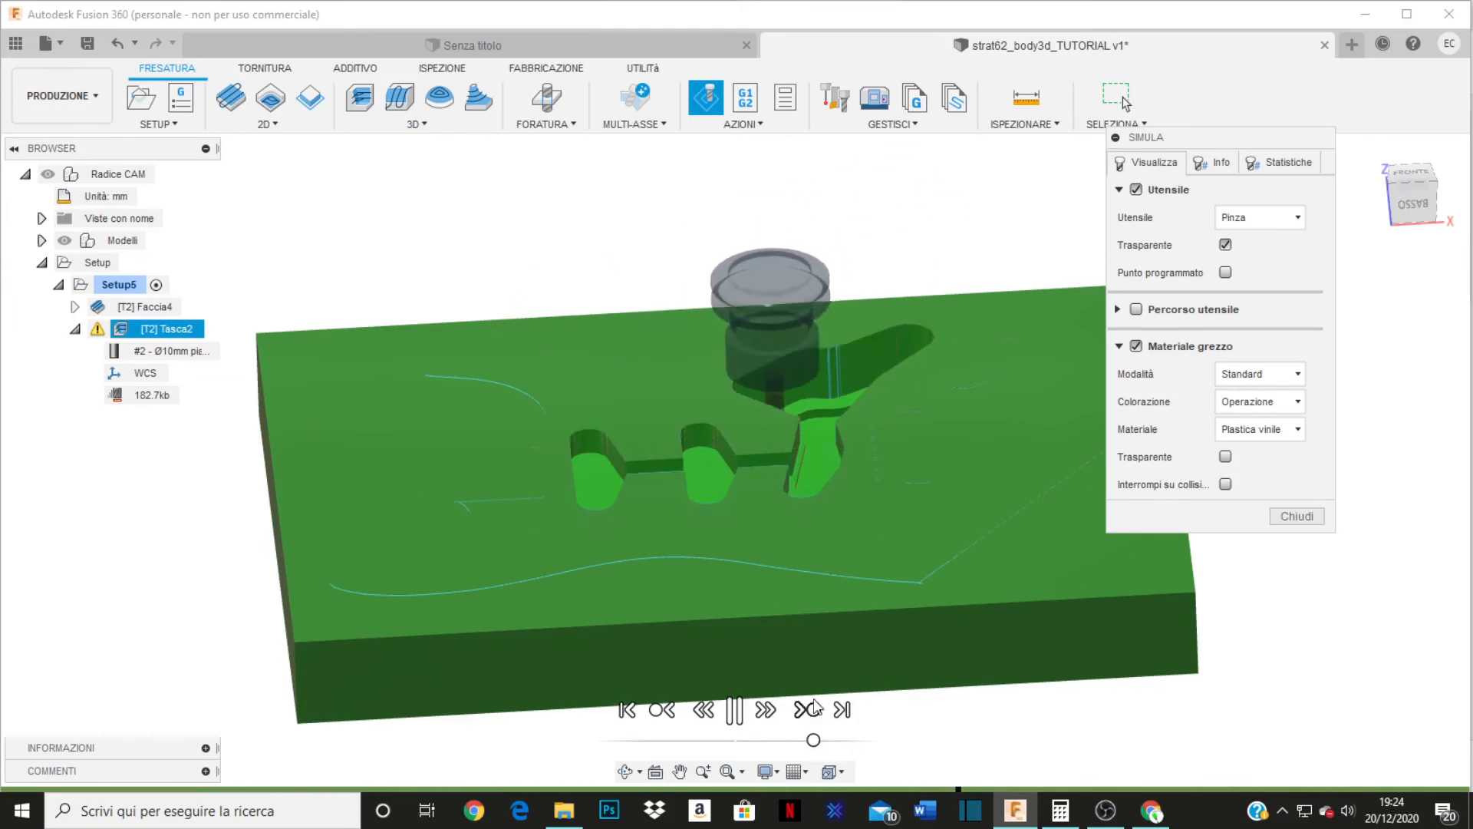
shift+middle_drag(789, 624, 680, 585)
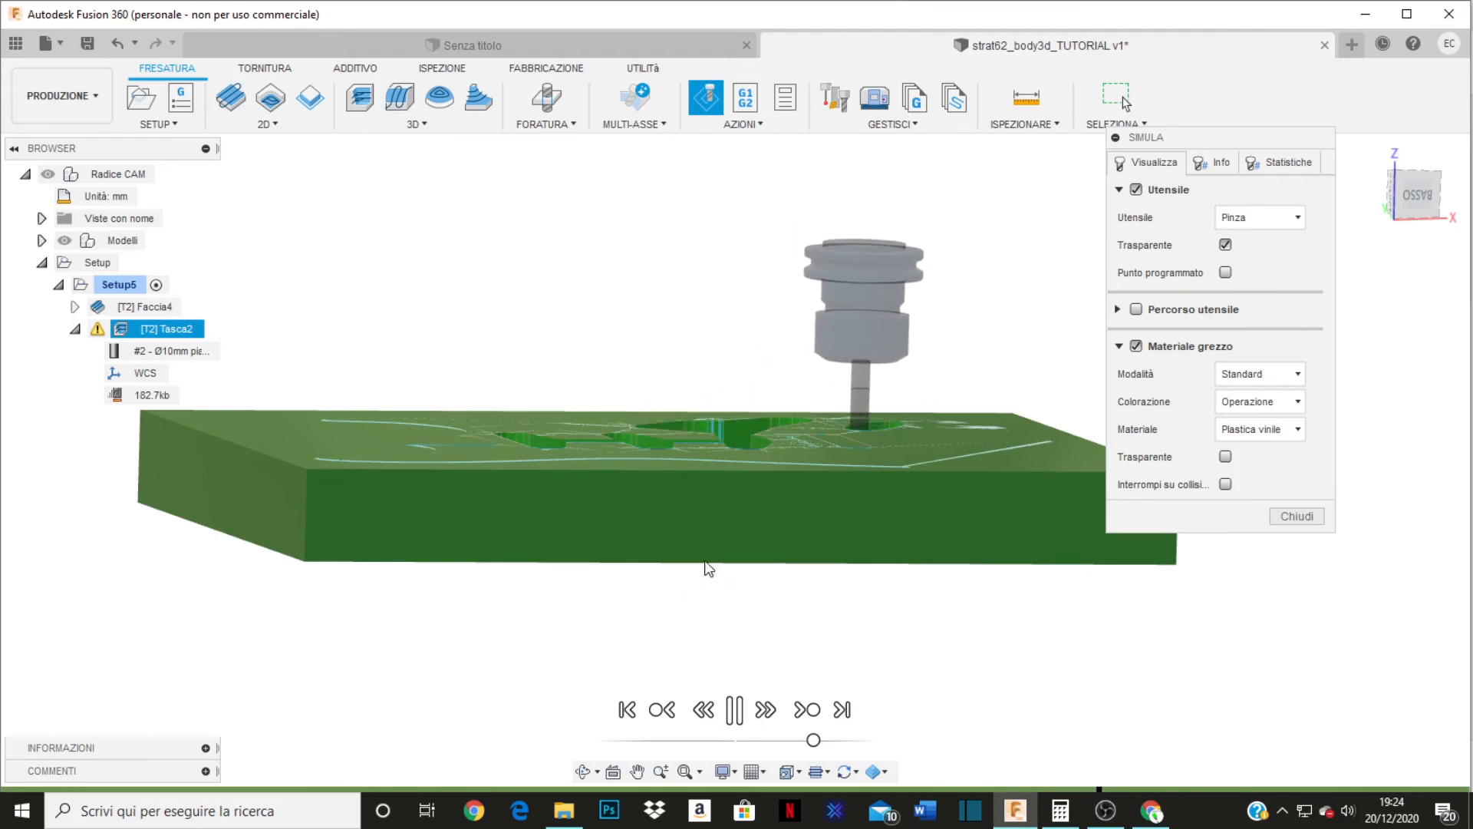
shift+middle_drag(708, 568, 744, 514)
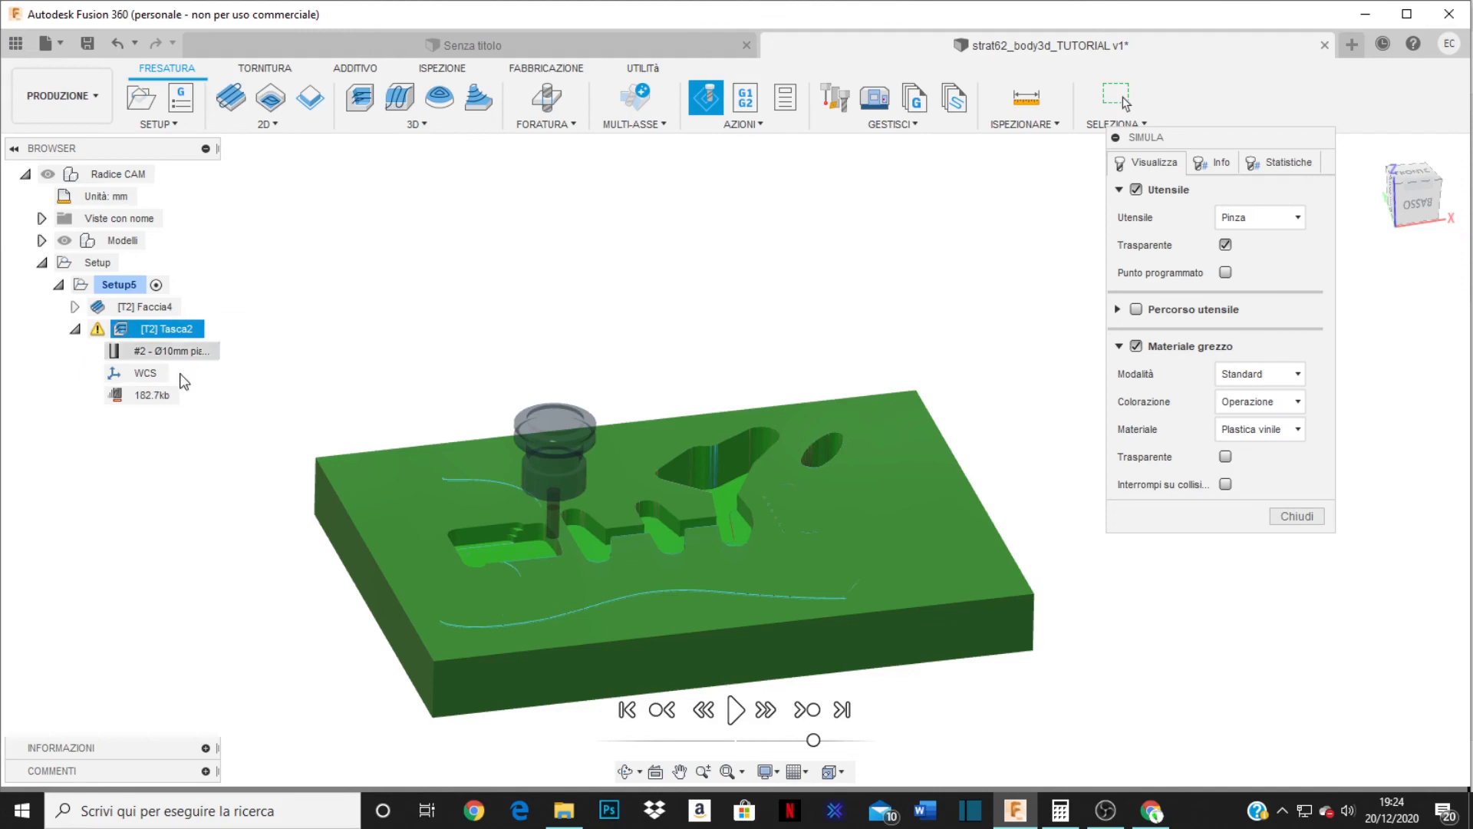
click(1304, 518)
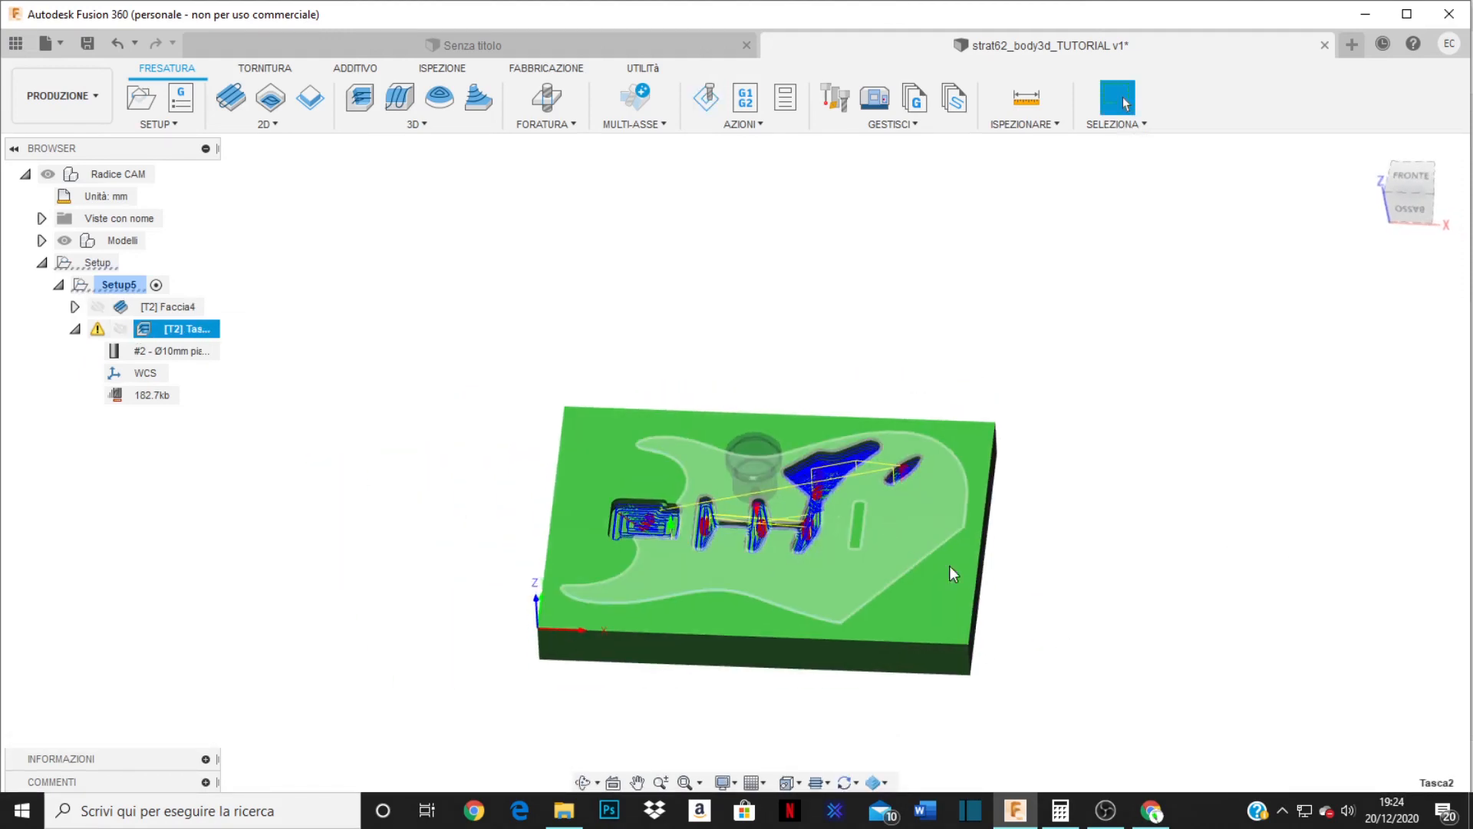
- Select the models node to show the bare guitar body and examine its cavities and bridge slot up close
click(108, 242)
shift+middle_drag(385, 438, 532, 479)
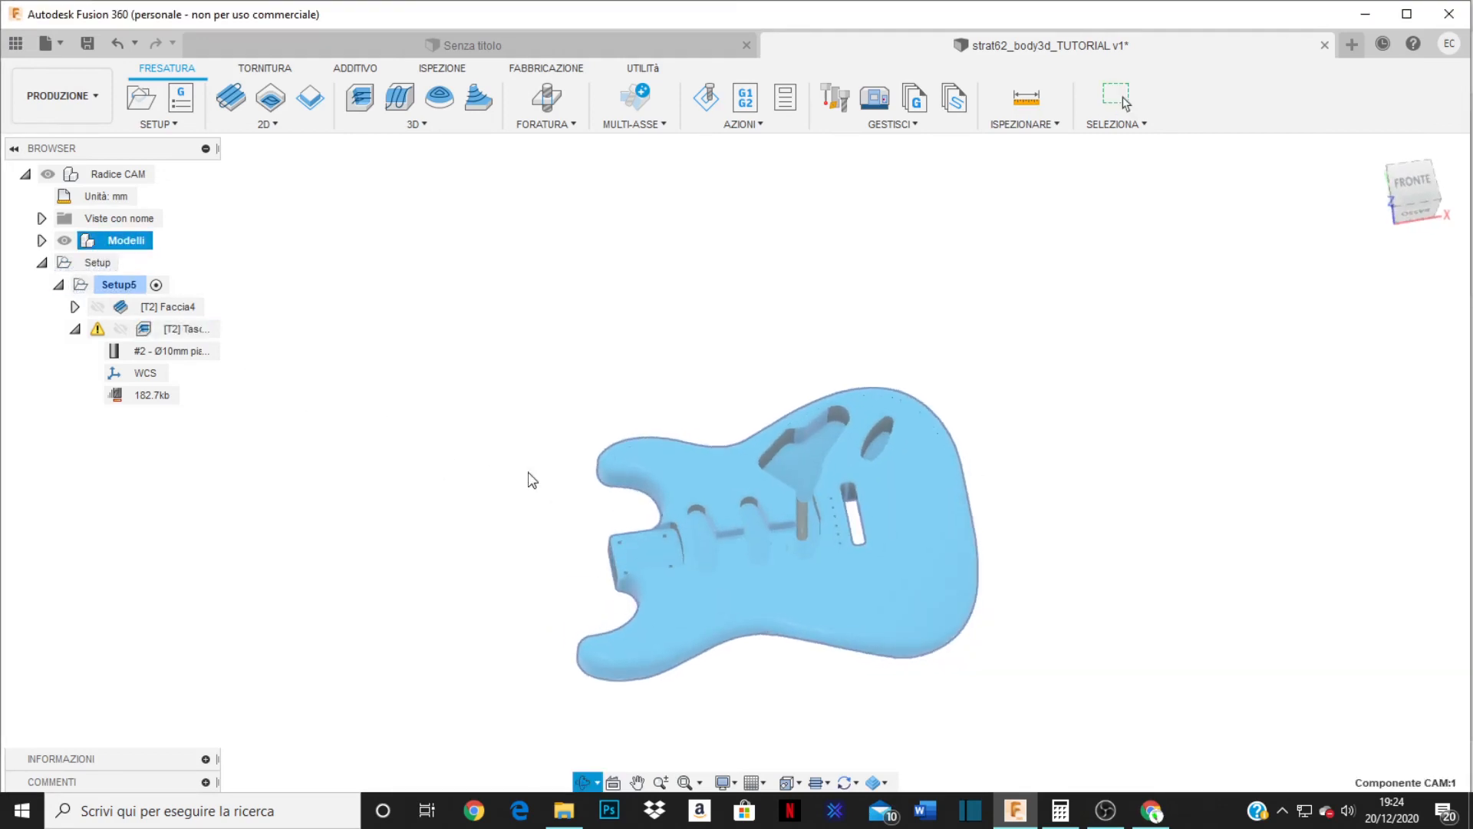
scroll(532, 480, down, 2)
scroll(758, 506, up, 5)
shift+middle_drag(785, 554, 813, 584)
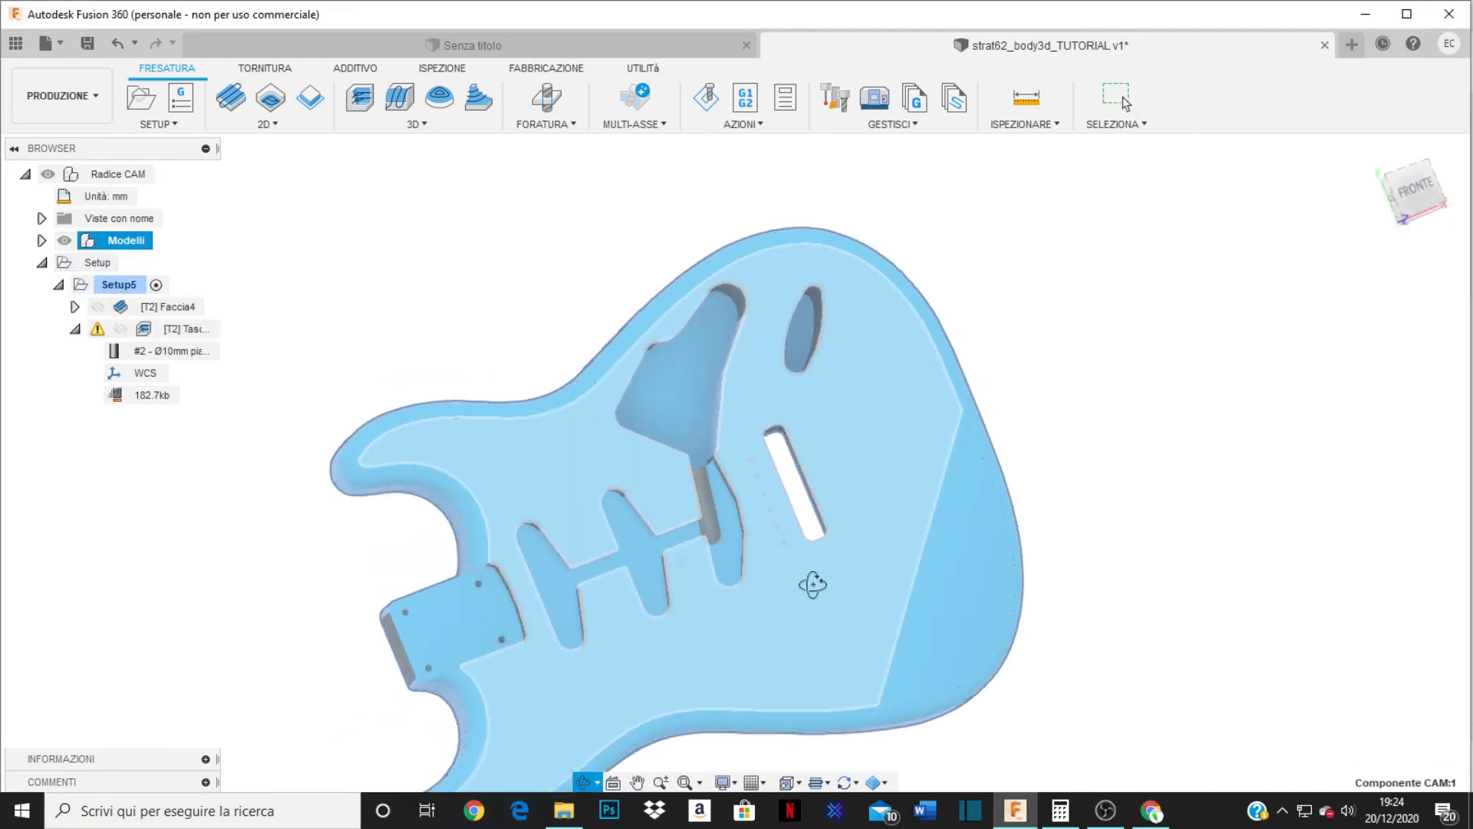